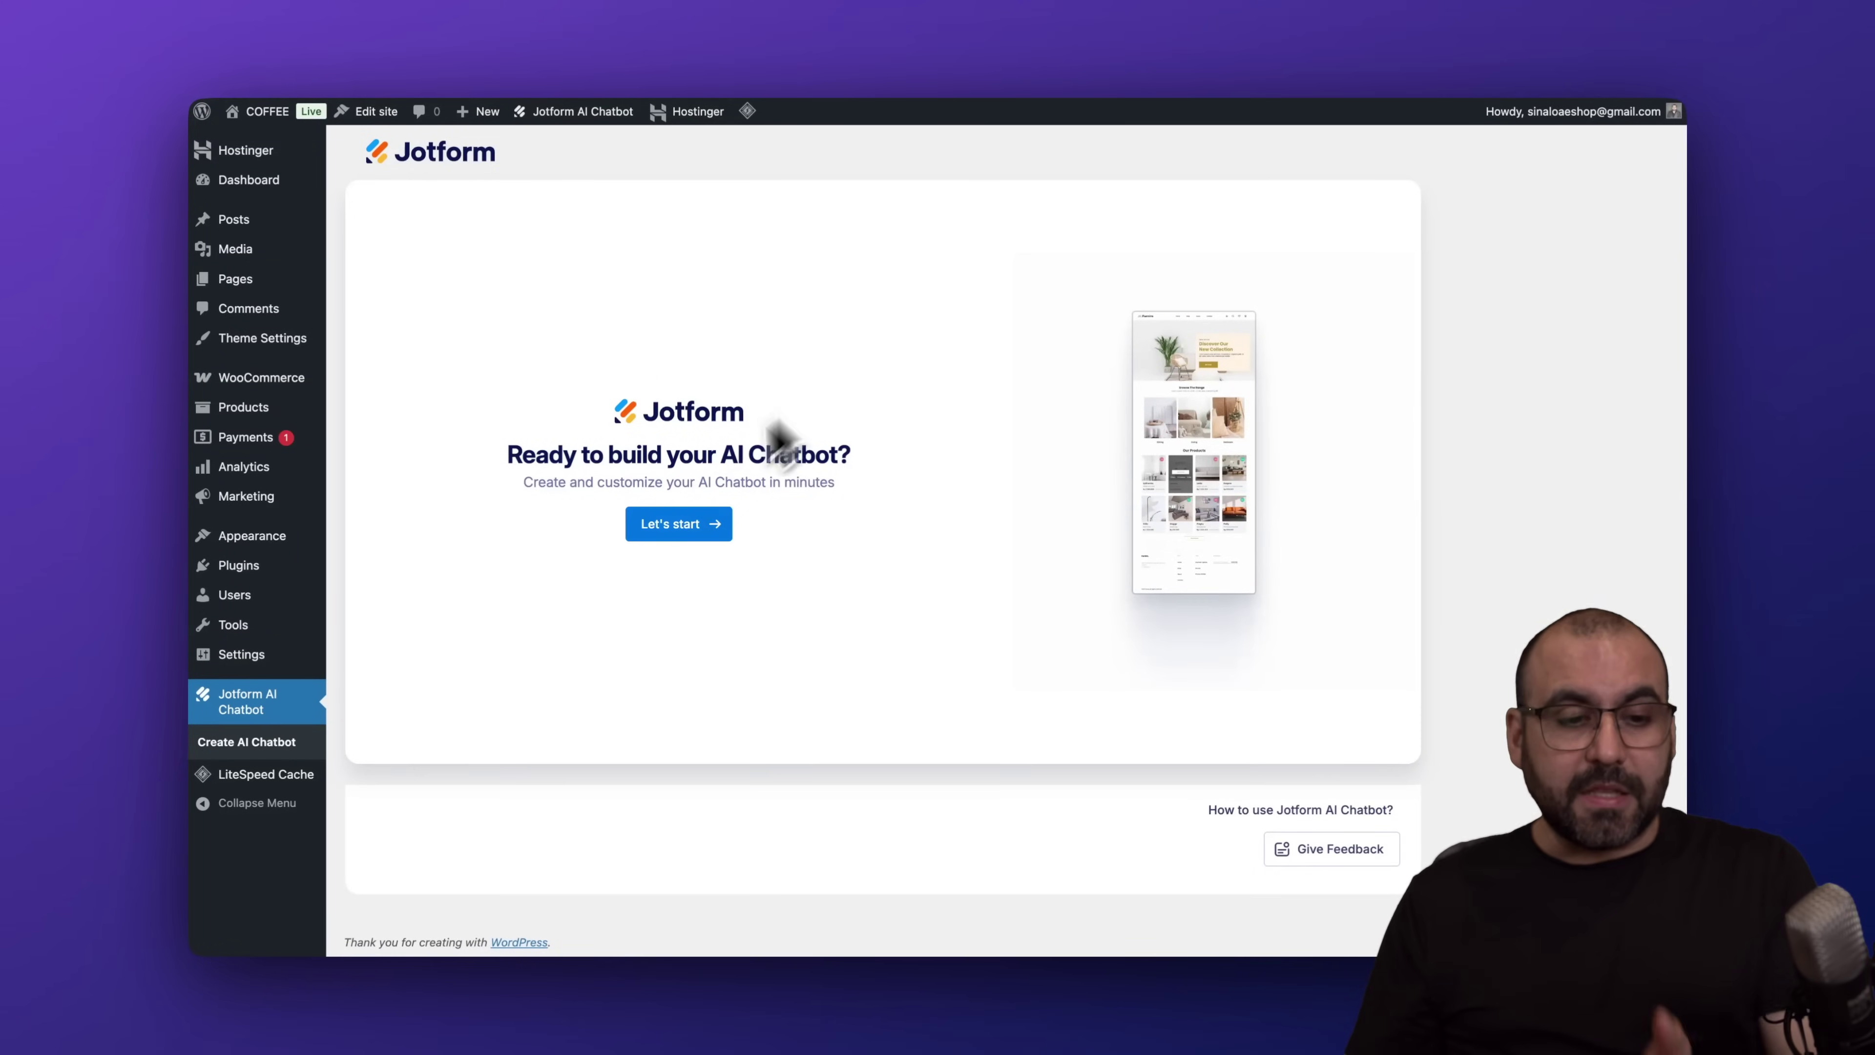
Review the installed WordPress plugins and return to the Jotform AI Chatbot creation page.
{"action": "left_click", "coordinate": [303, 573]}
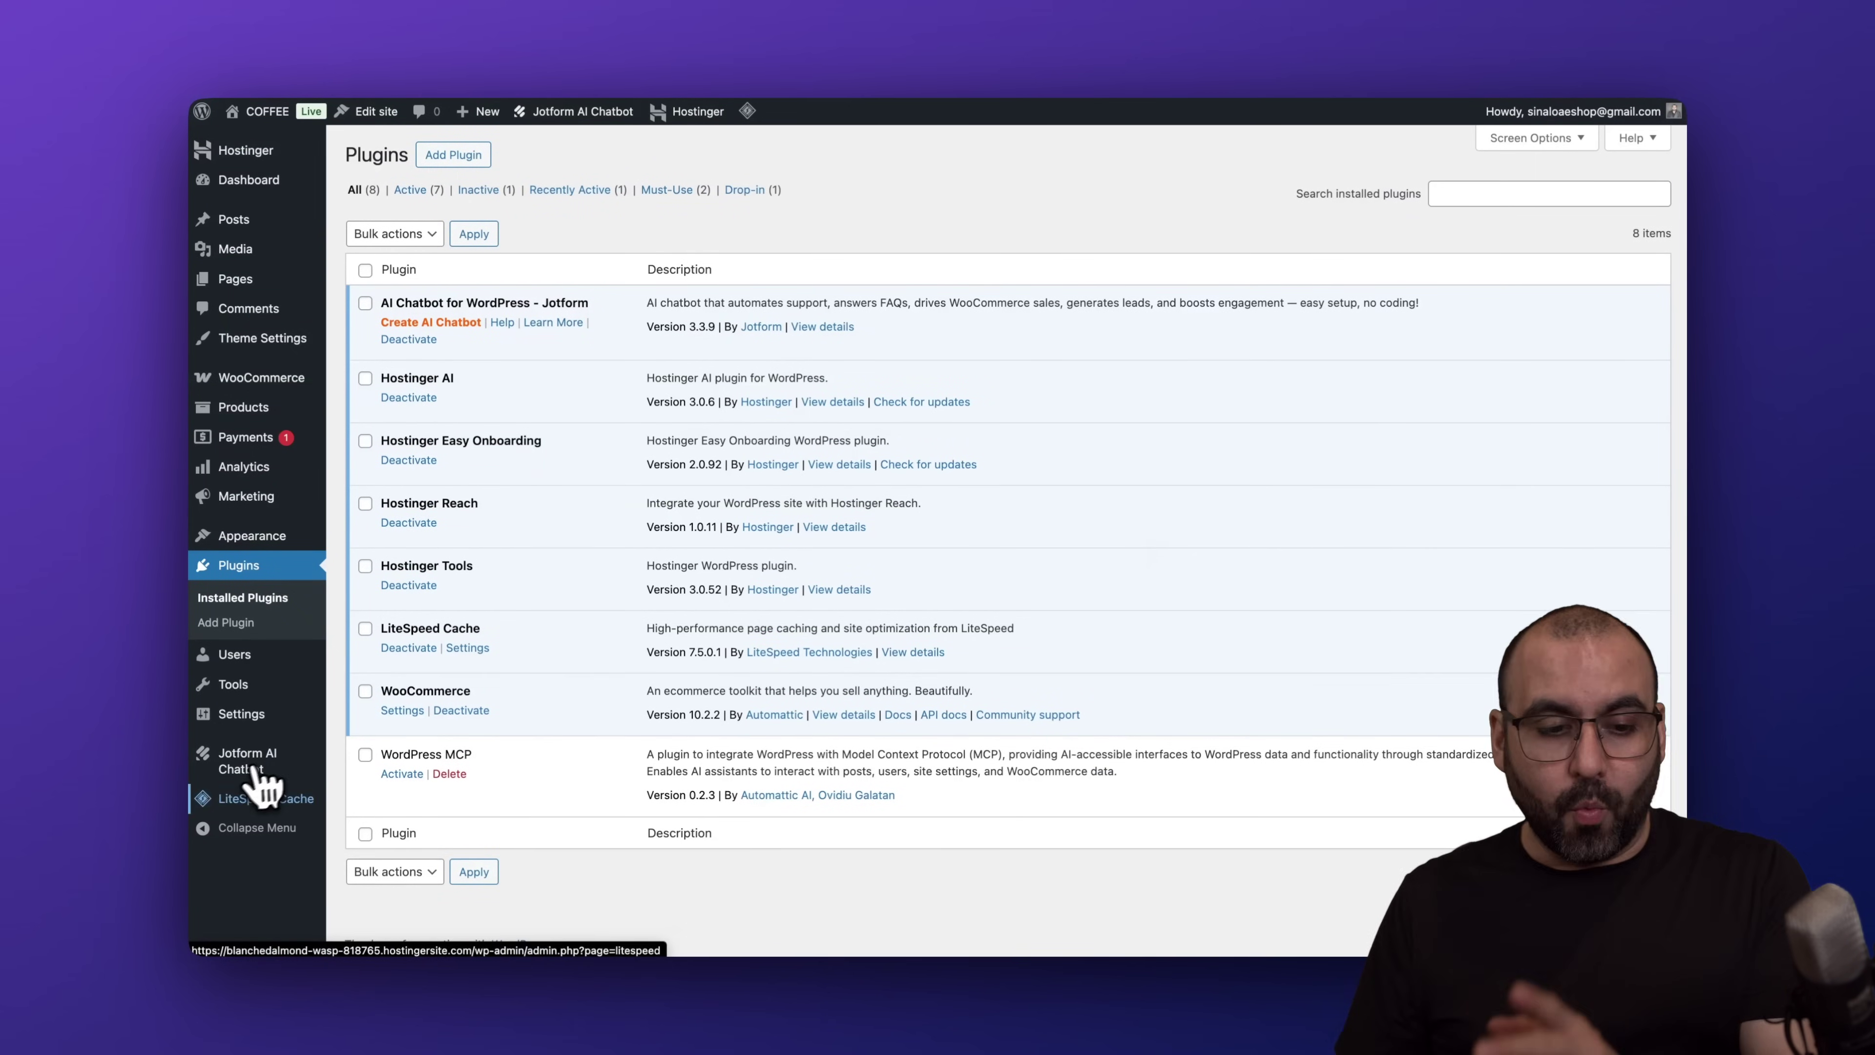
{"action": "left_click", "coordinate": [222, 765]}
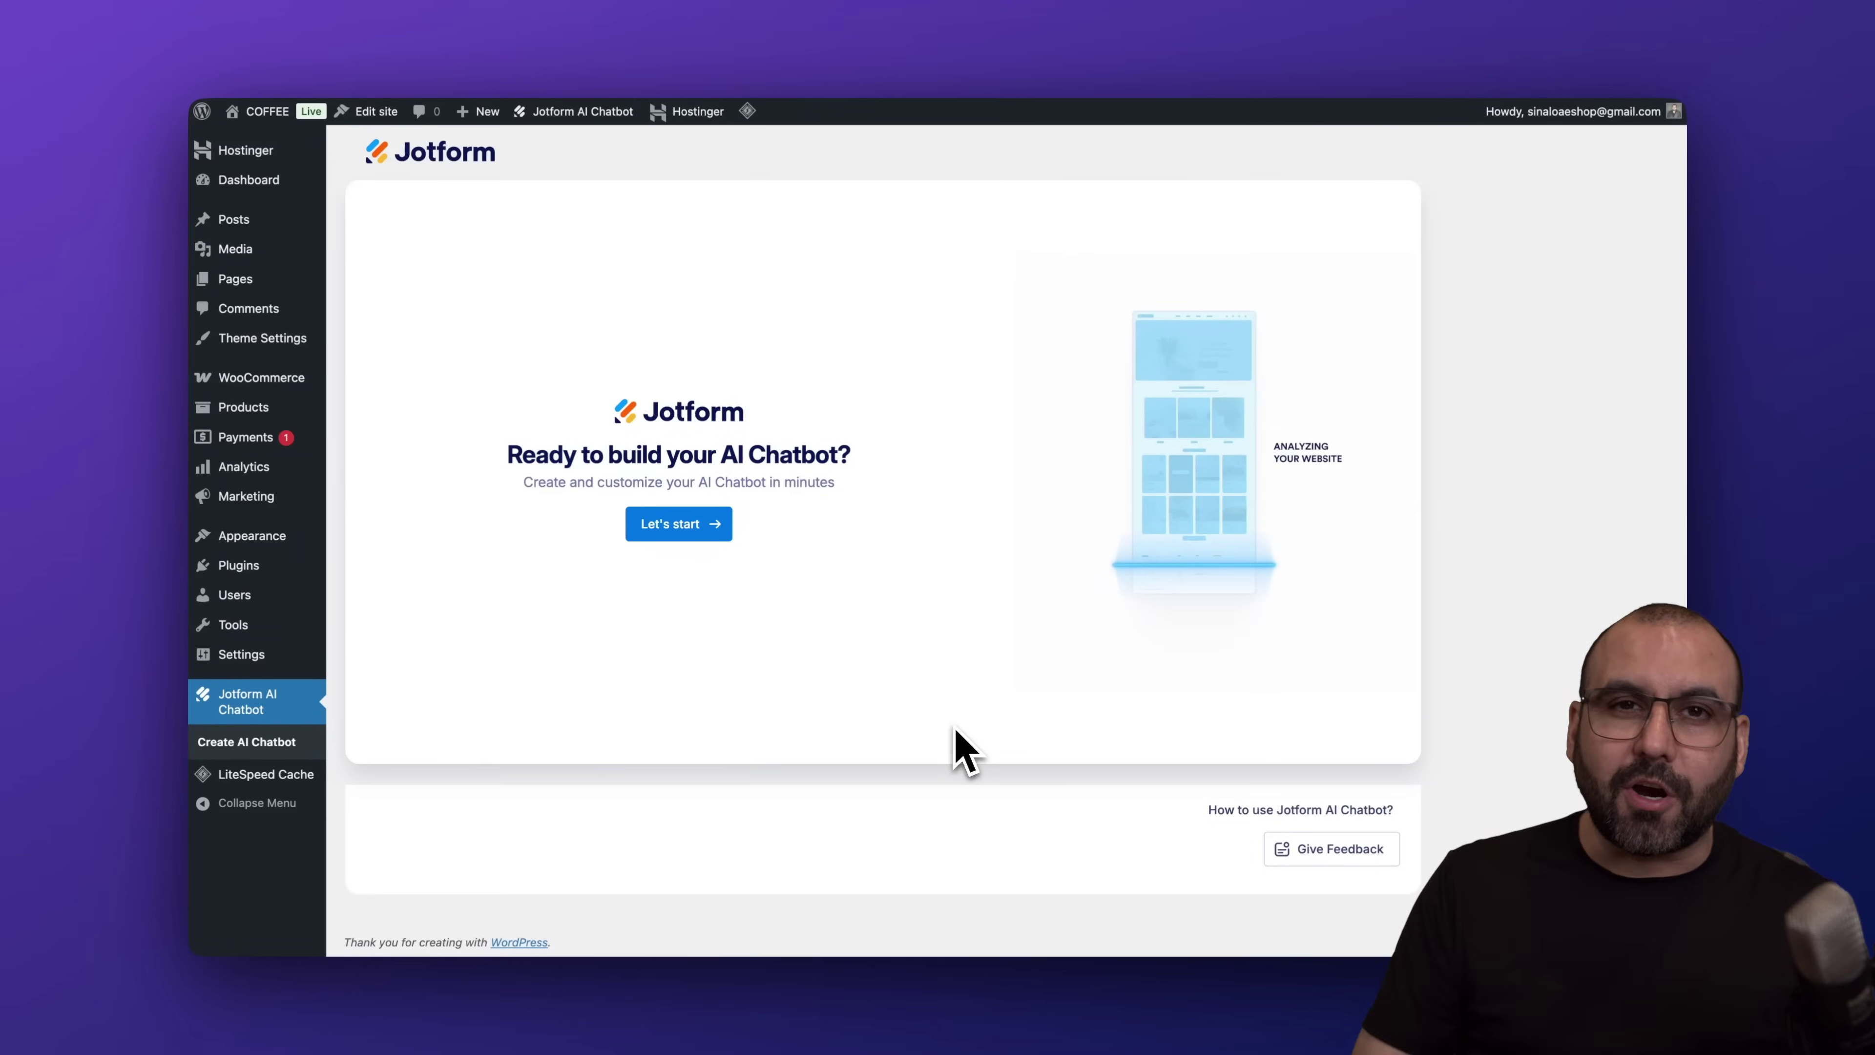
Switch to the Hostinger website and open the page for its managed hosting for WordPress service.
{"action": "left_click", "coordinate": [1447, 67]}
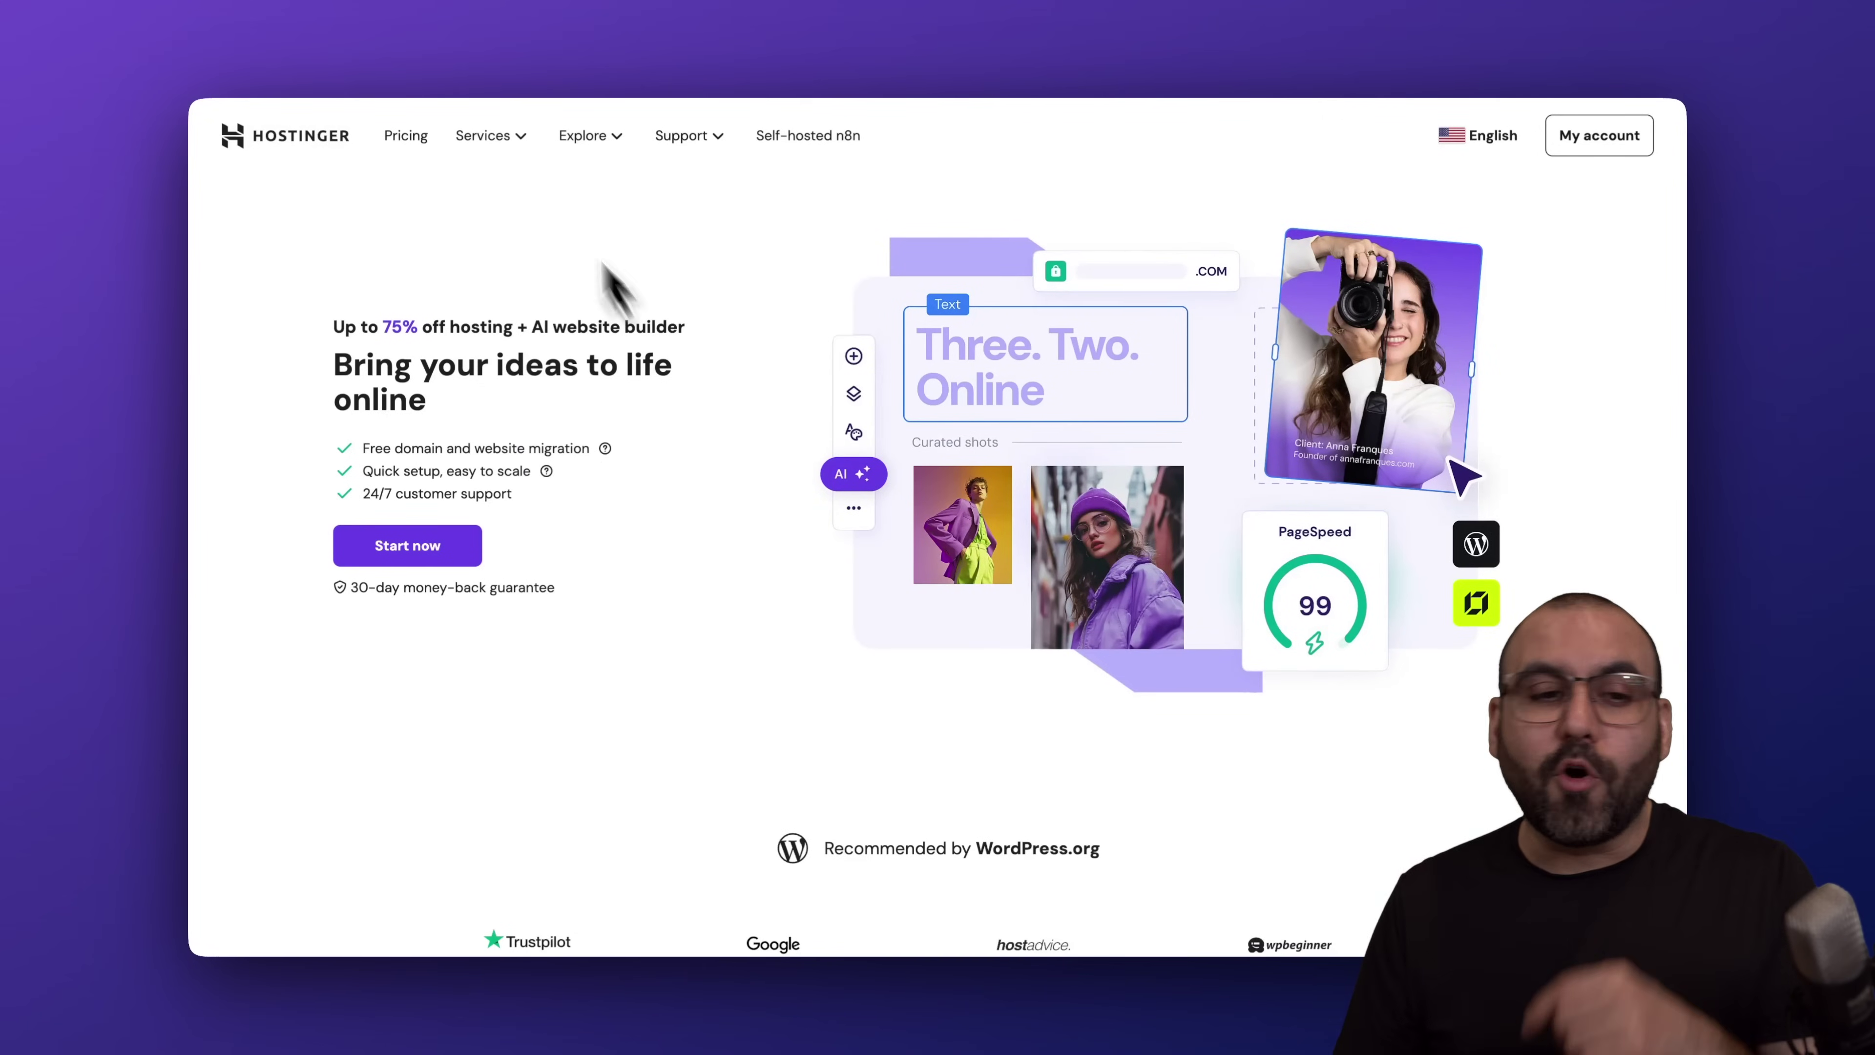
{"action": "left_click", "coordinate": [508, 140]}
{"action": "left_click", "coordinate": [505, 140]}
{"action": "left_click", "coordinate": [501, 142]}
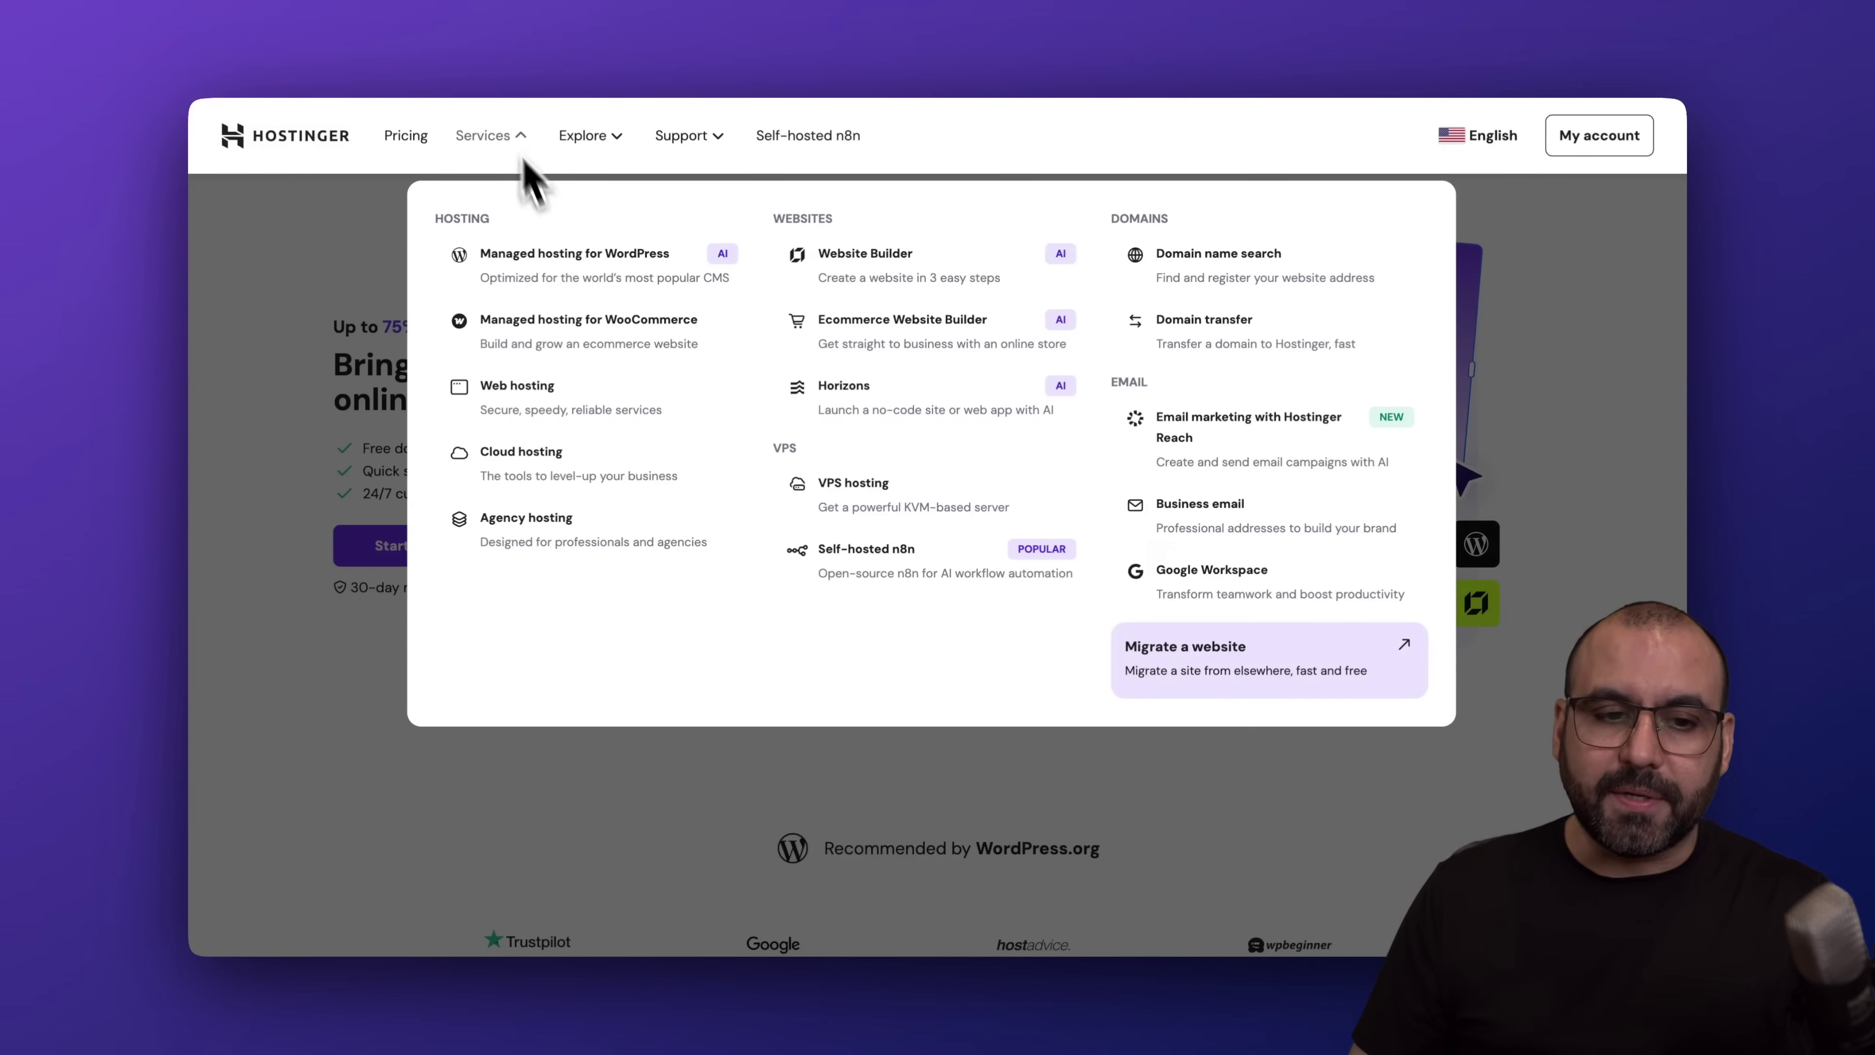
{"action": "left_click", "coordinate": [572, 272]}
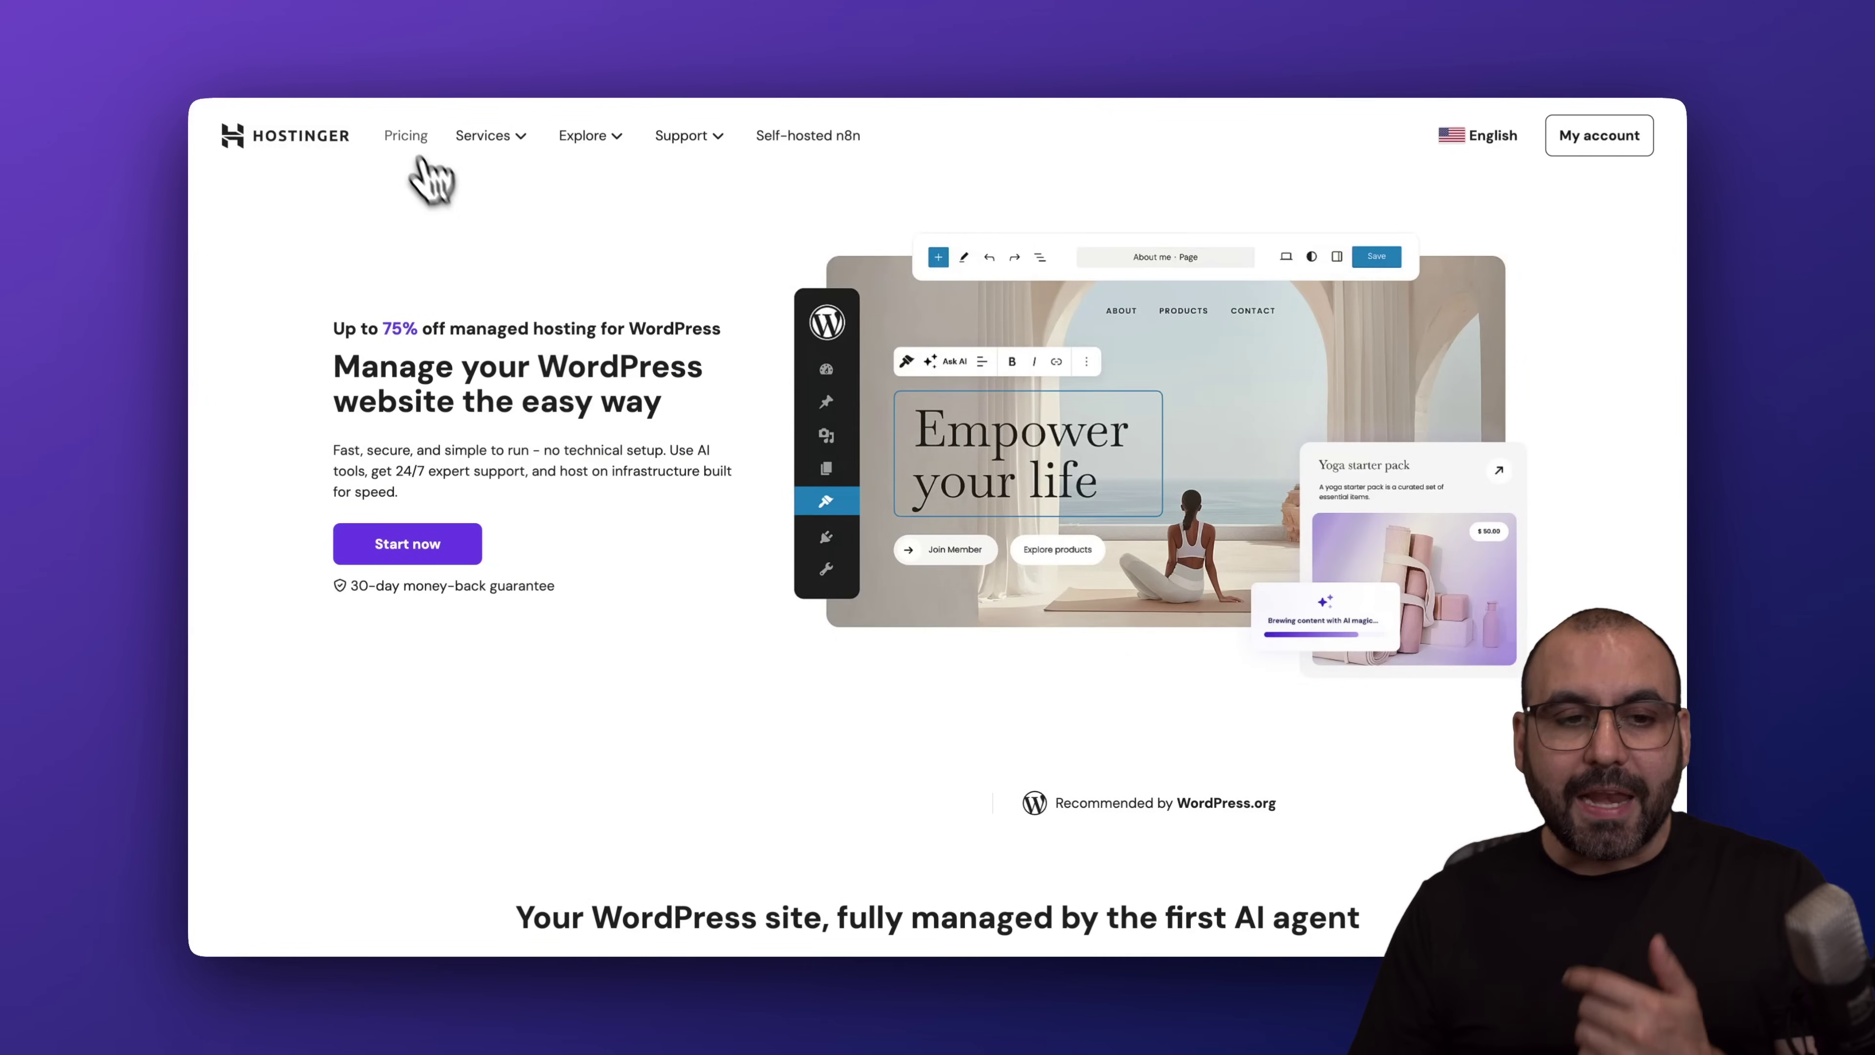
Compare the web hosting plans in Hostinger's pricing section and choose the Business plan.
{"action": "left_click", "coordinate": [415, 139]}
{"action": "scroll", "coordinate": [614, 436], "scroll_direction": "down", "scroll_amount": 5}
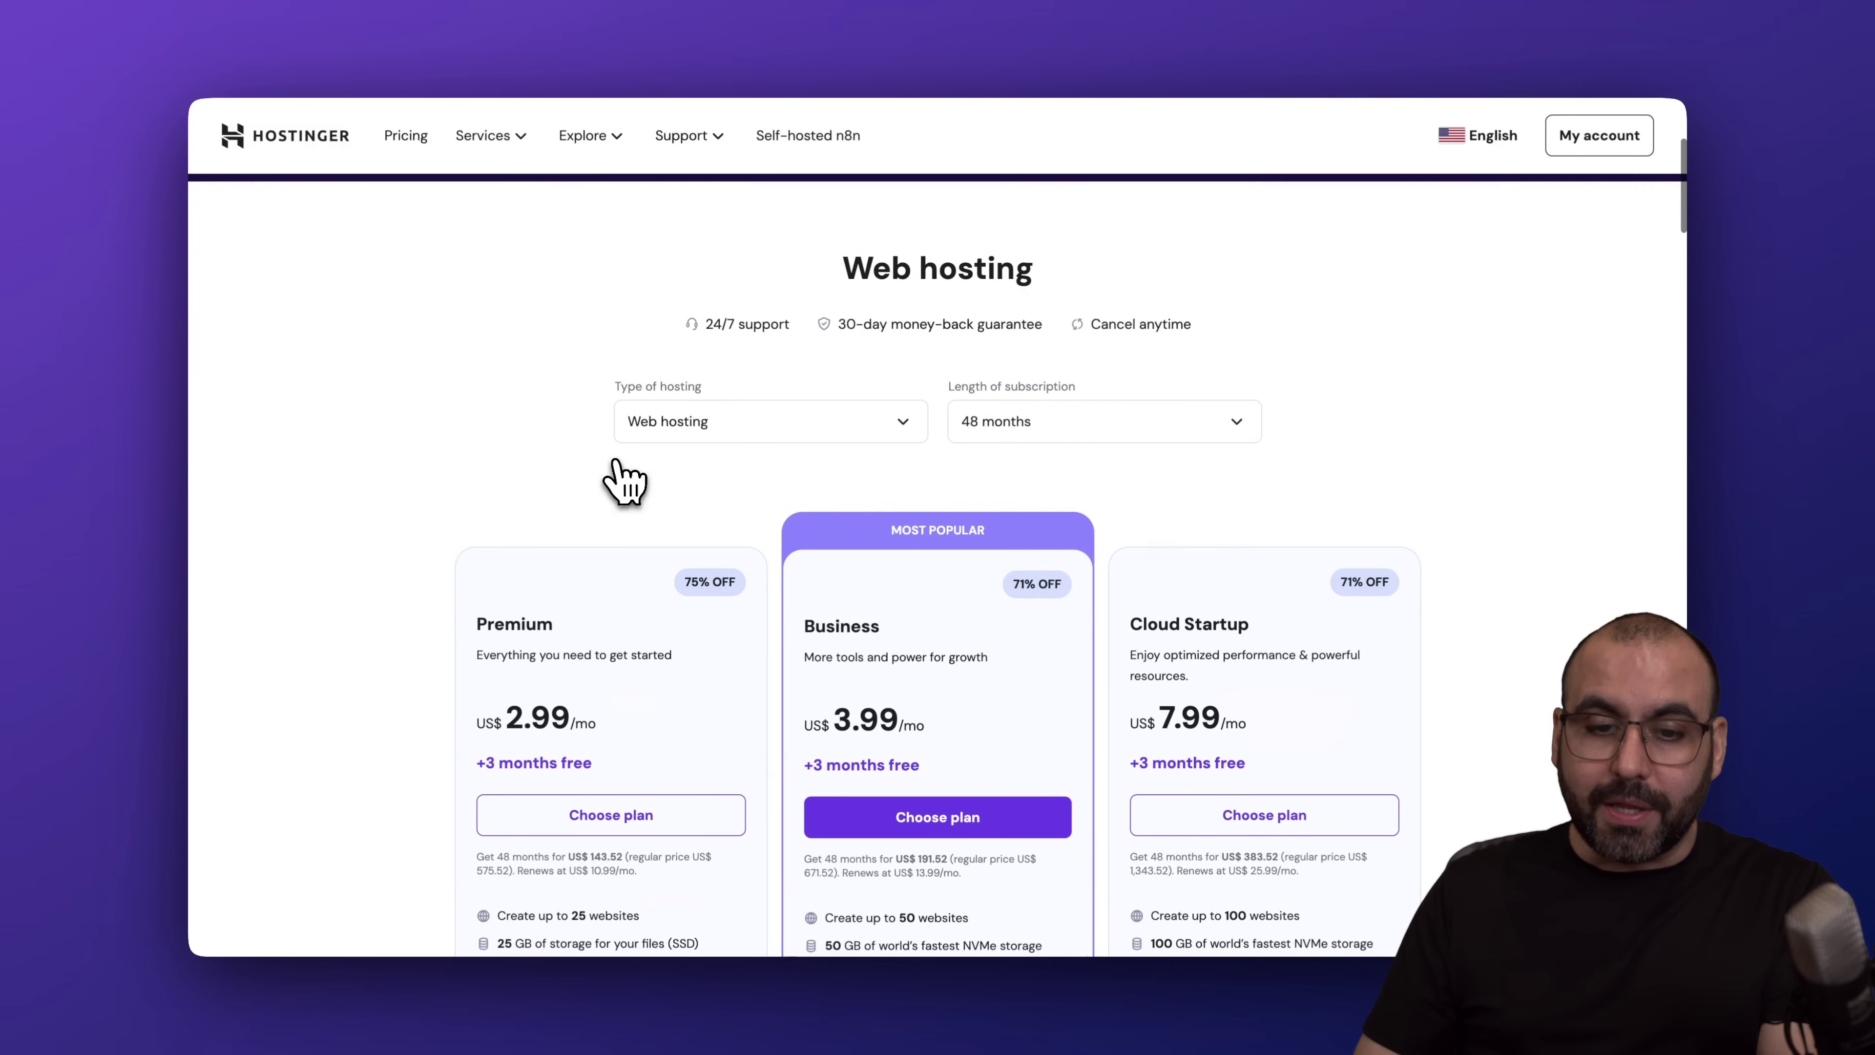
{"action": "scroll", "coordinate": [624, 484], "scroll_direction": "down", "scroll_amount": 5}
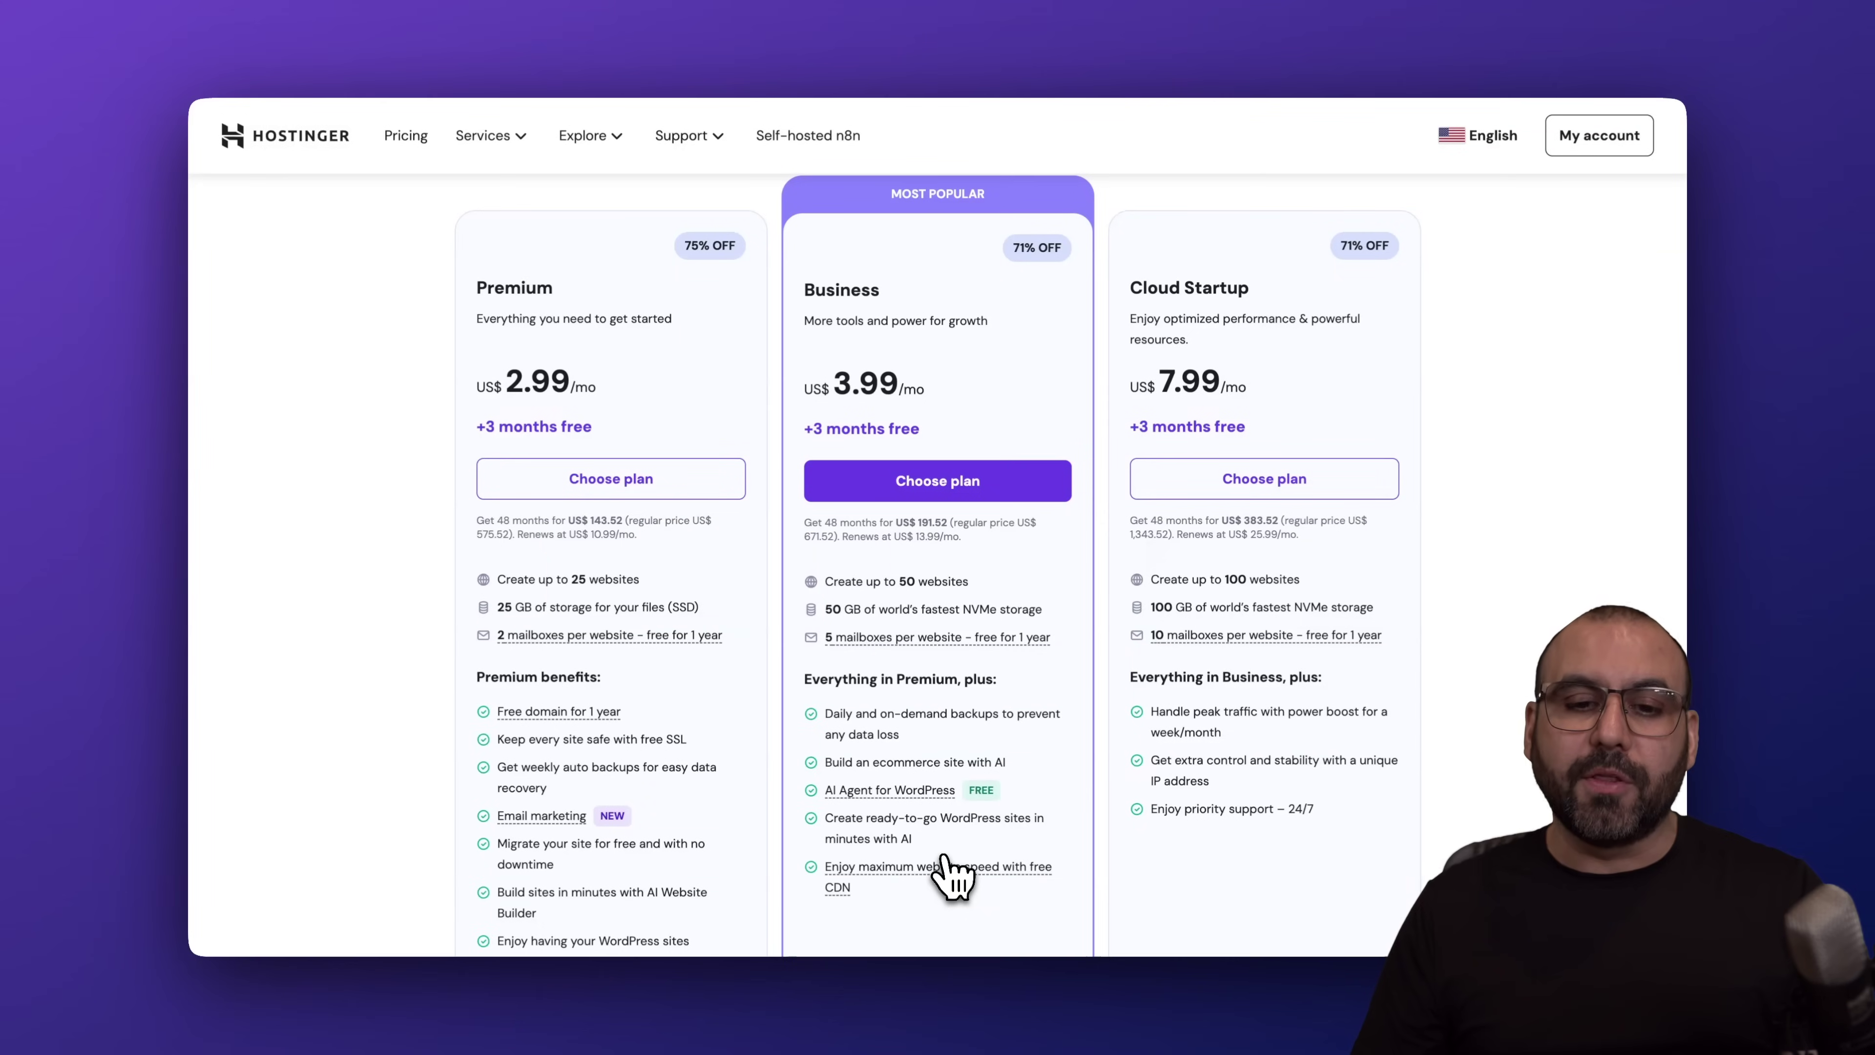
{"action": "left_click", "coordinate": [953, 490]}
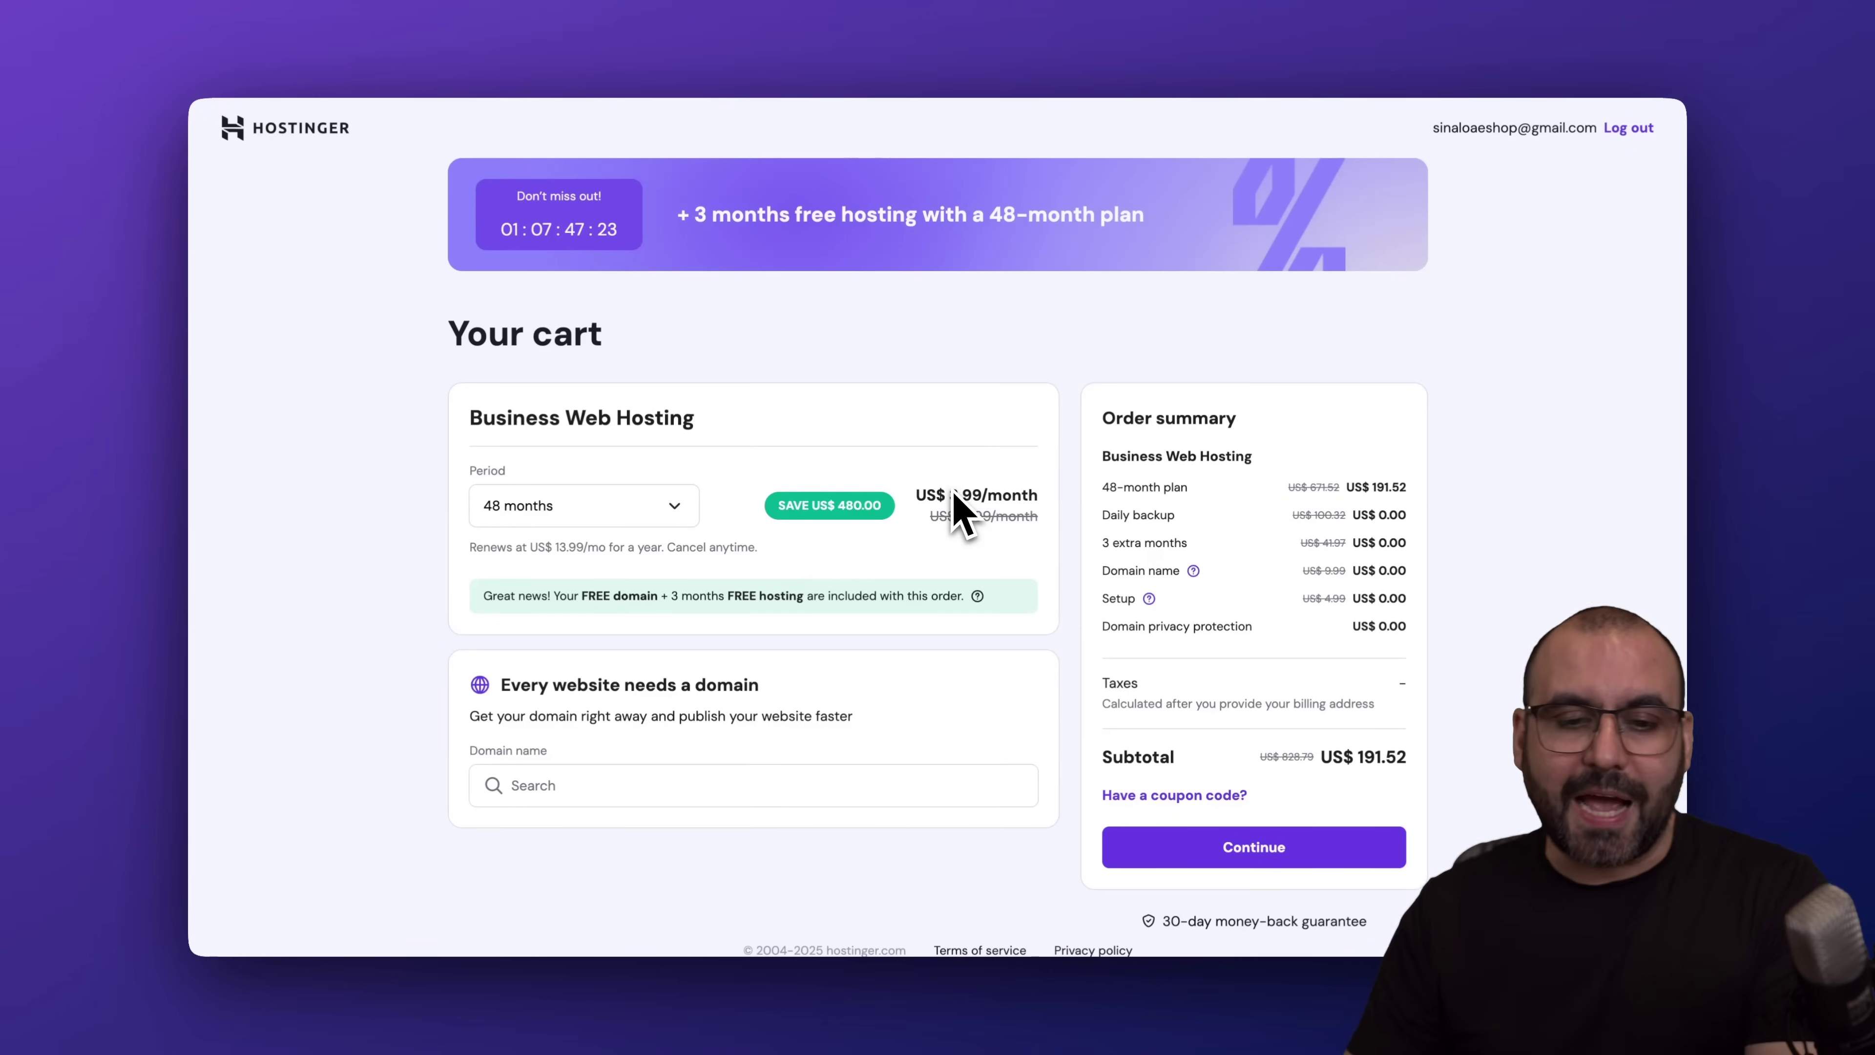
Review the billing periods while keeping 48 months, and apply a coupon code to the Business Web Hosting order.
{"action": "left_click", "coordinate": [612, 510]}
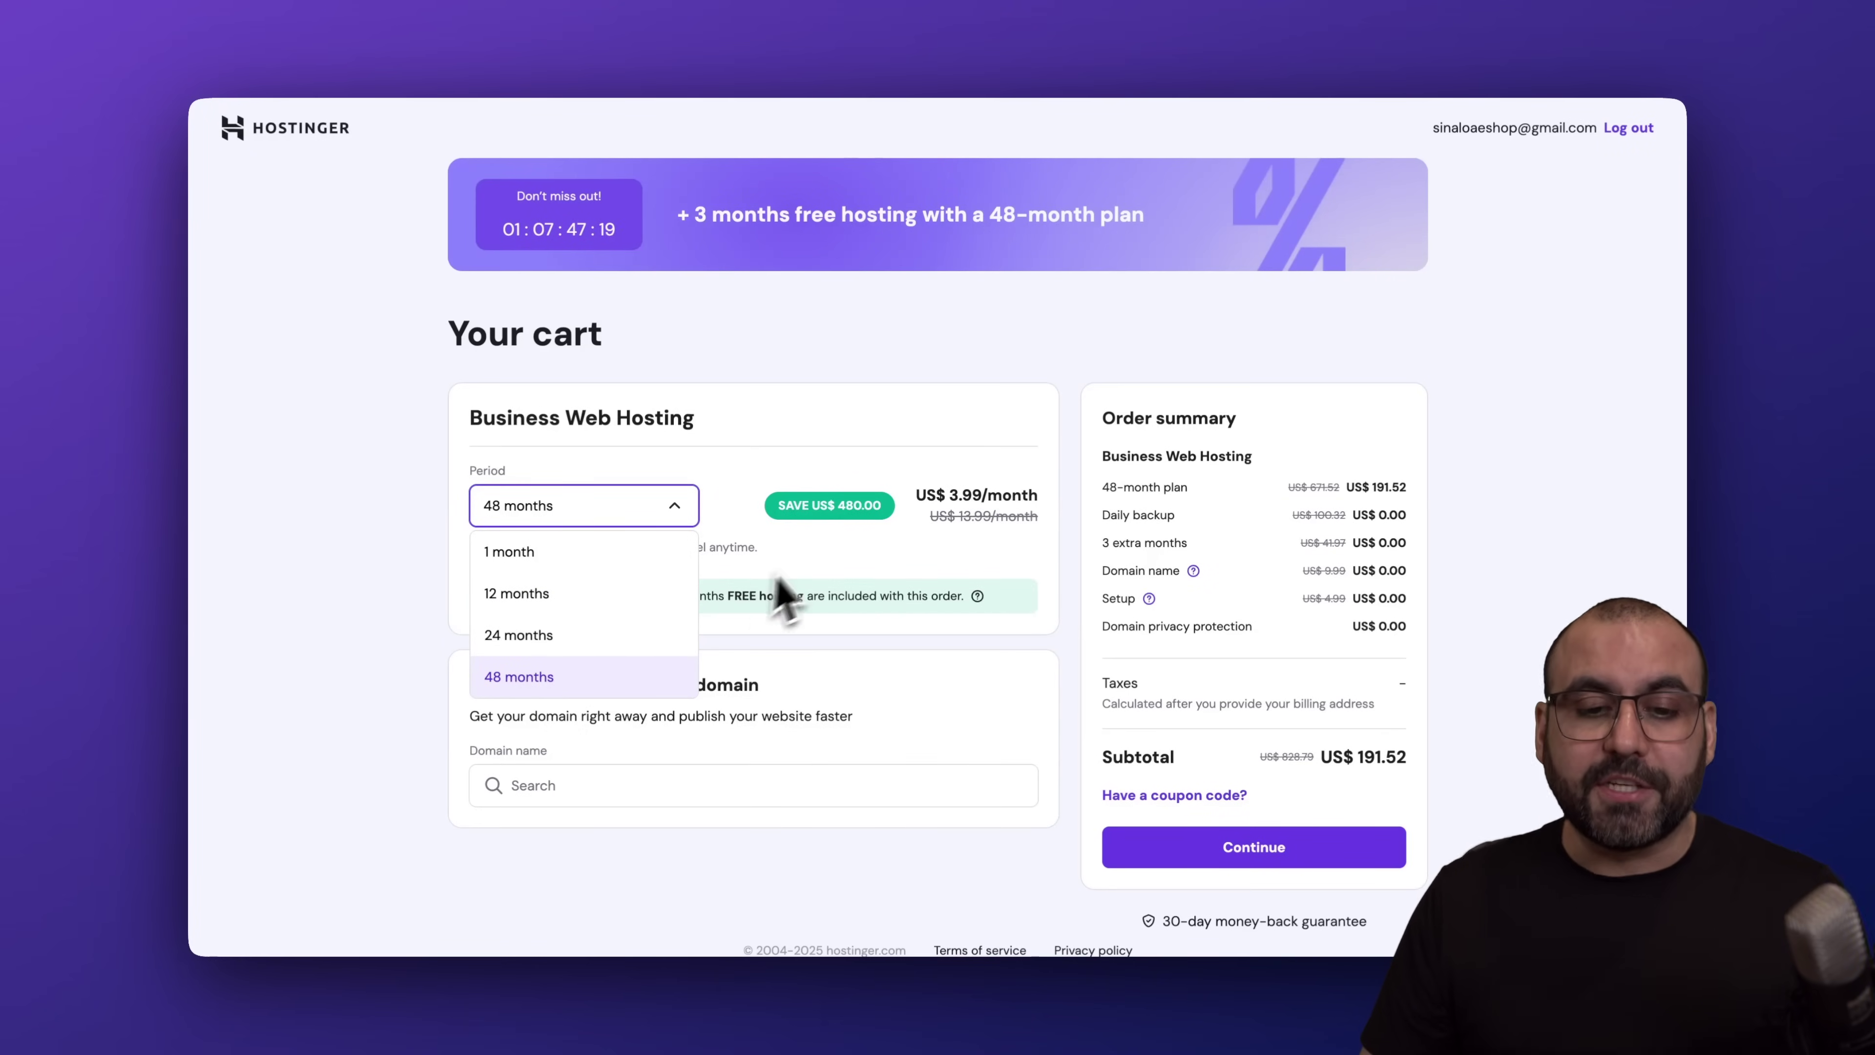
{"action": "left_click", "coordinate": [798, 588]}
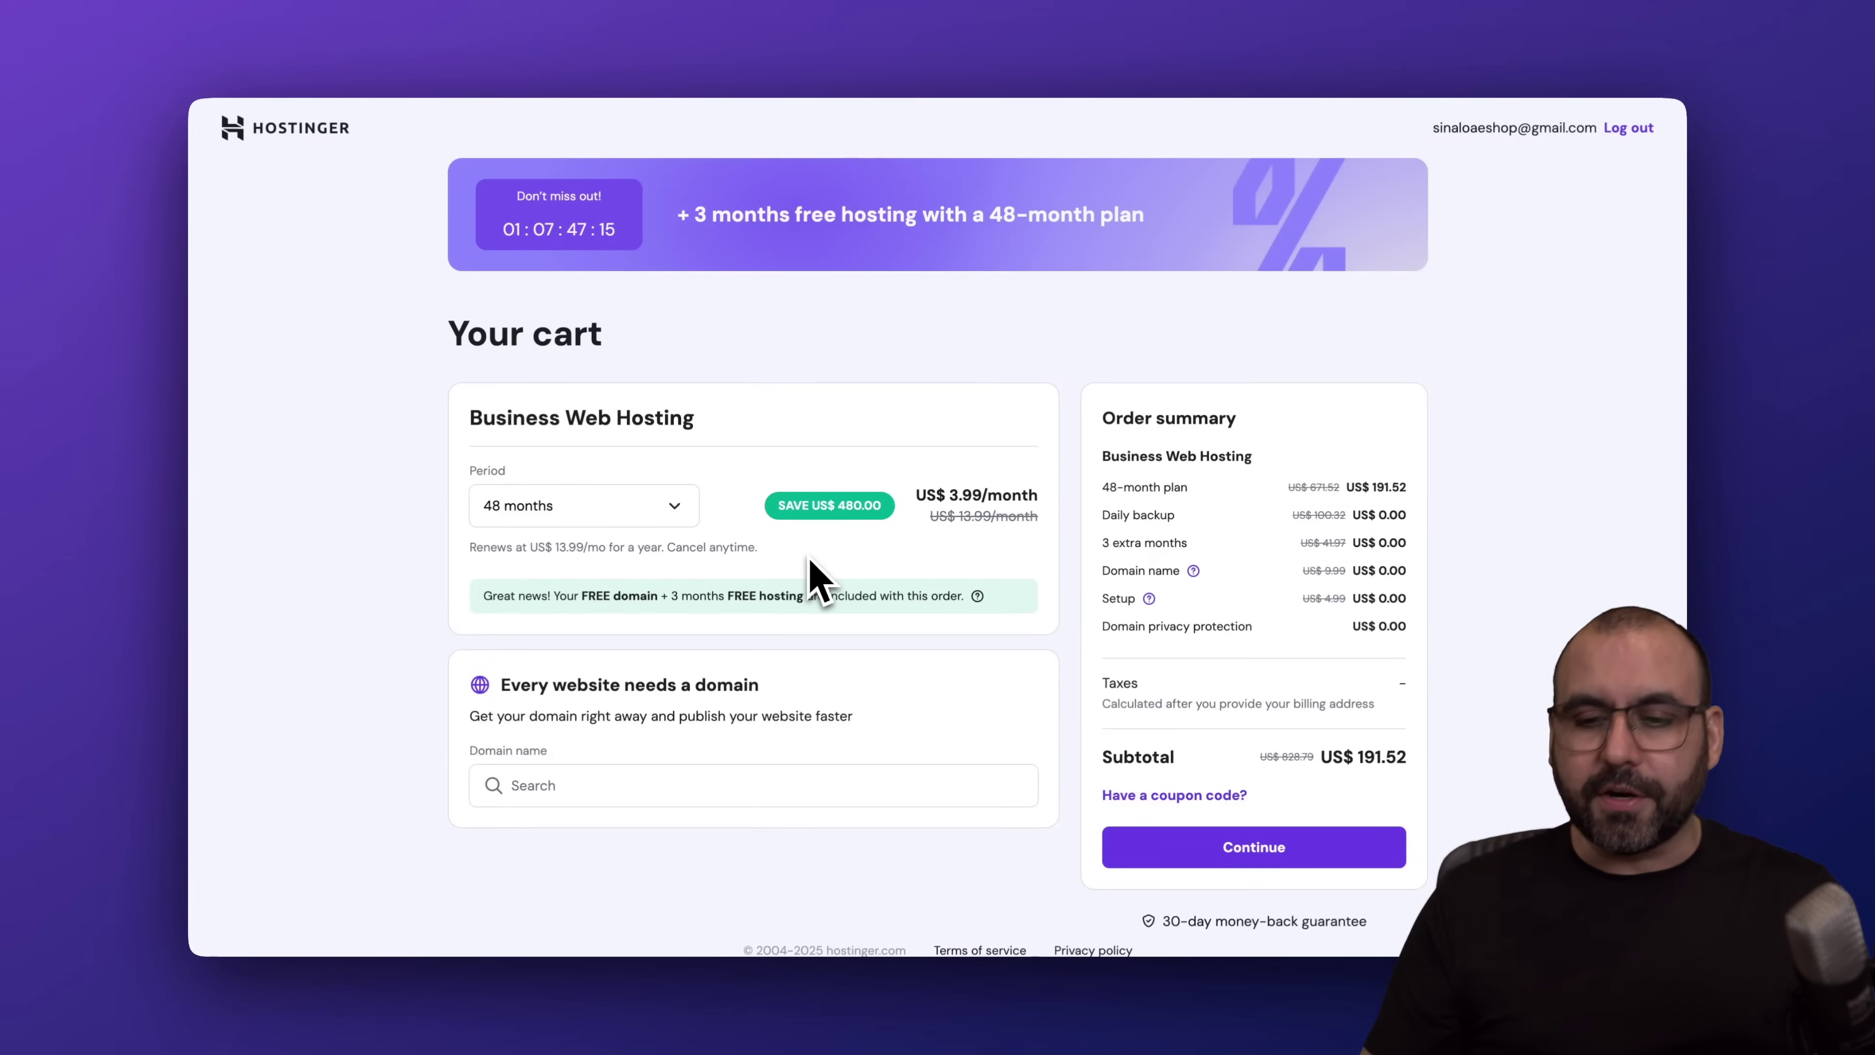
{"action": "scroll", "coordinate": [1365, 765], "scroll_direction": "down", "scroll_amount": 1}
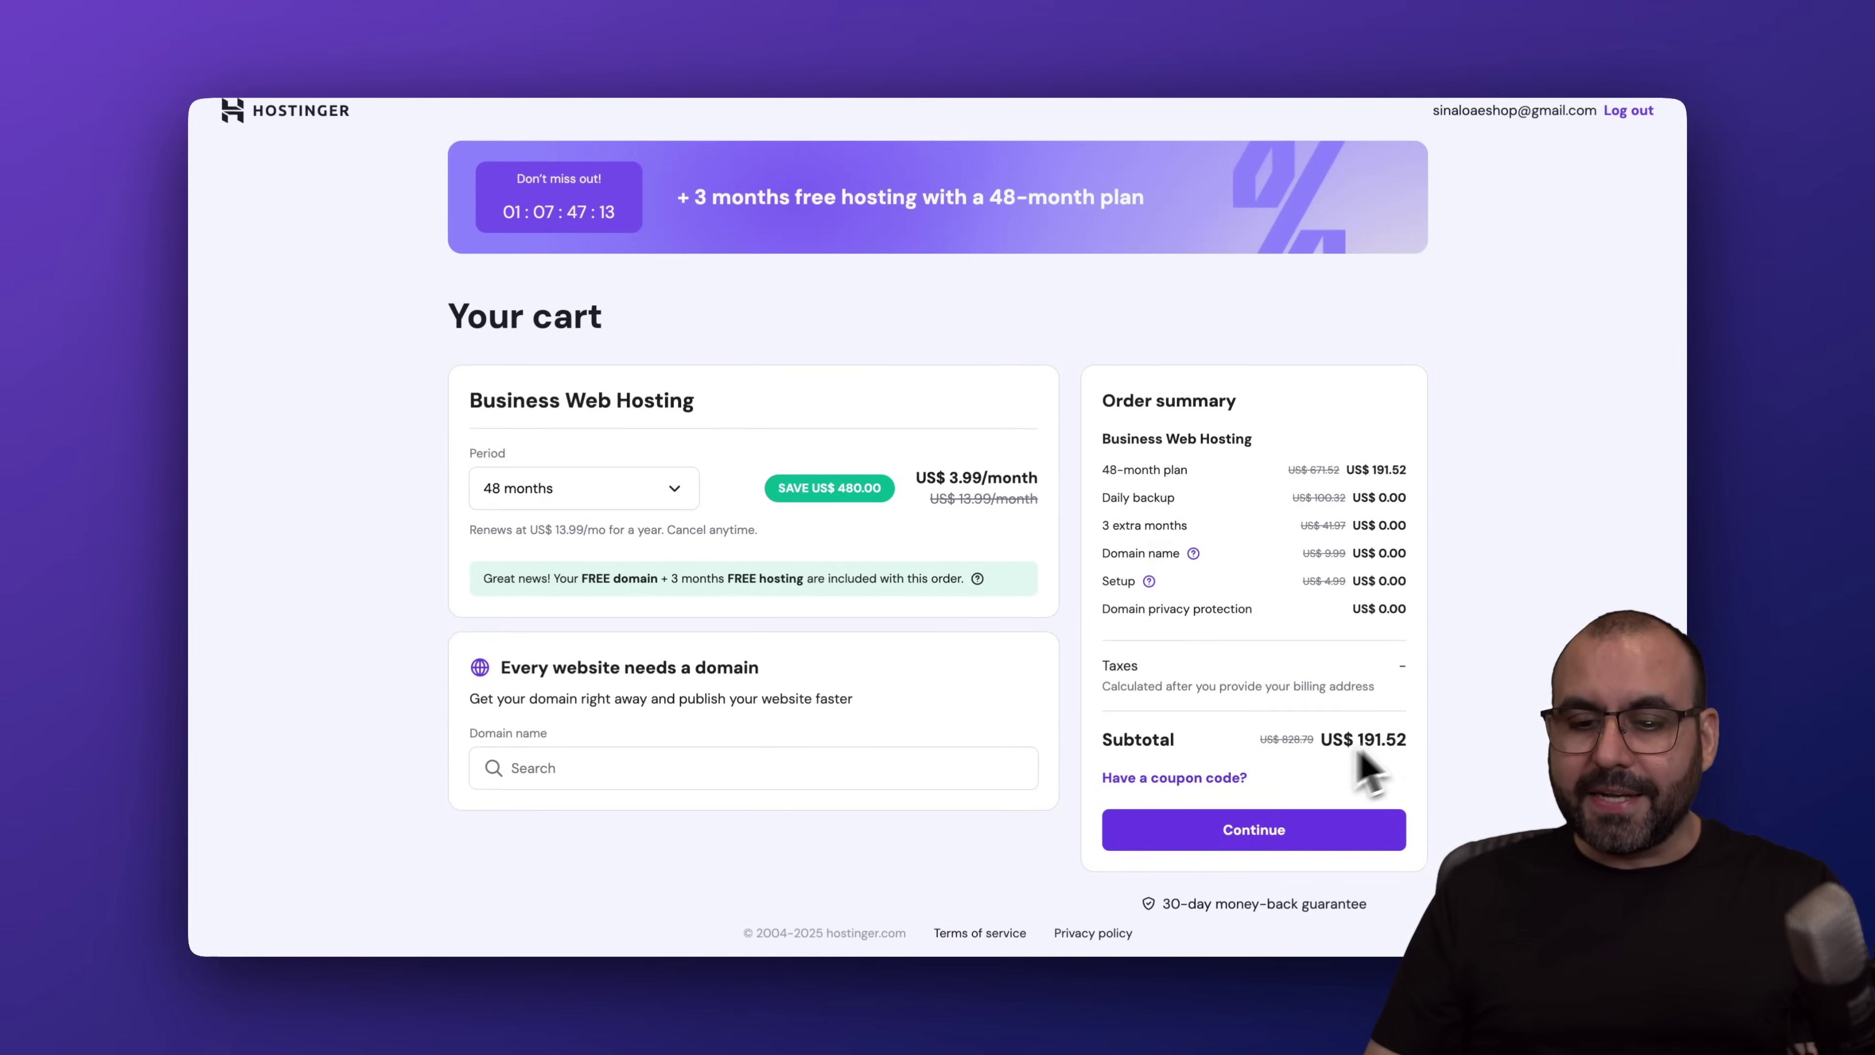
{"action": "left_click", "coordinate": [1205, 781]}
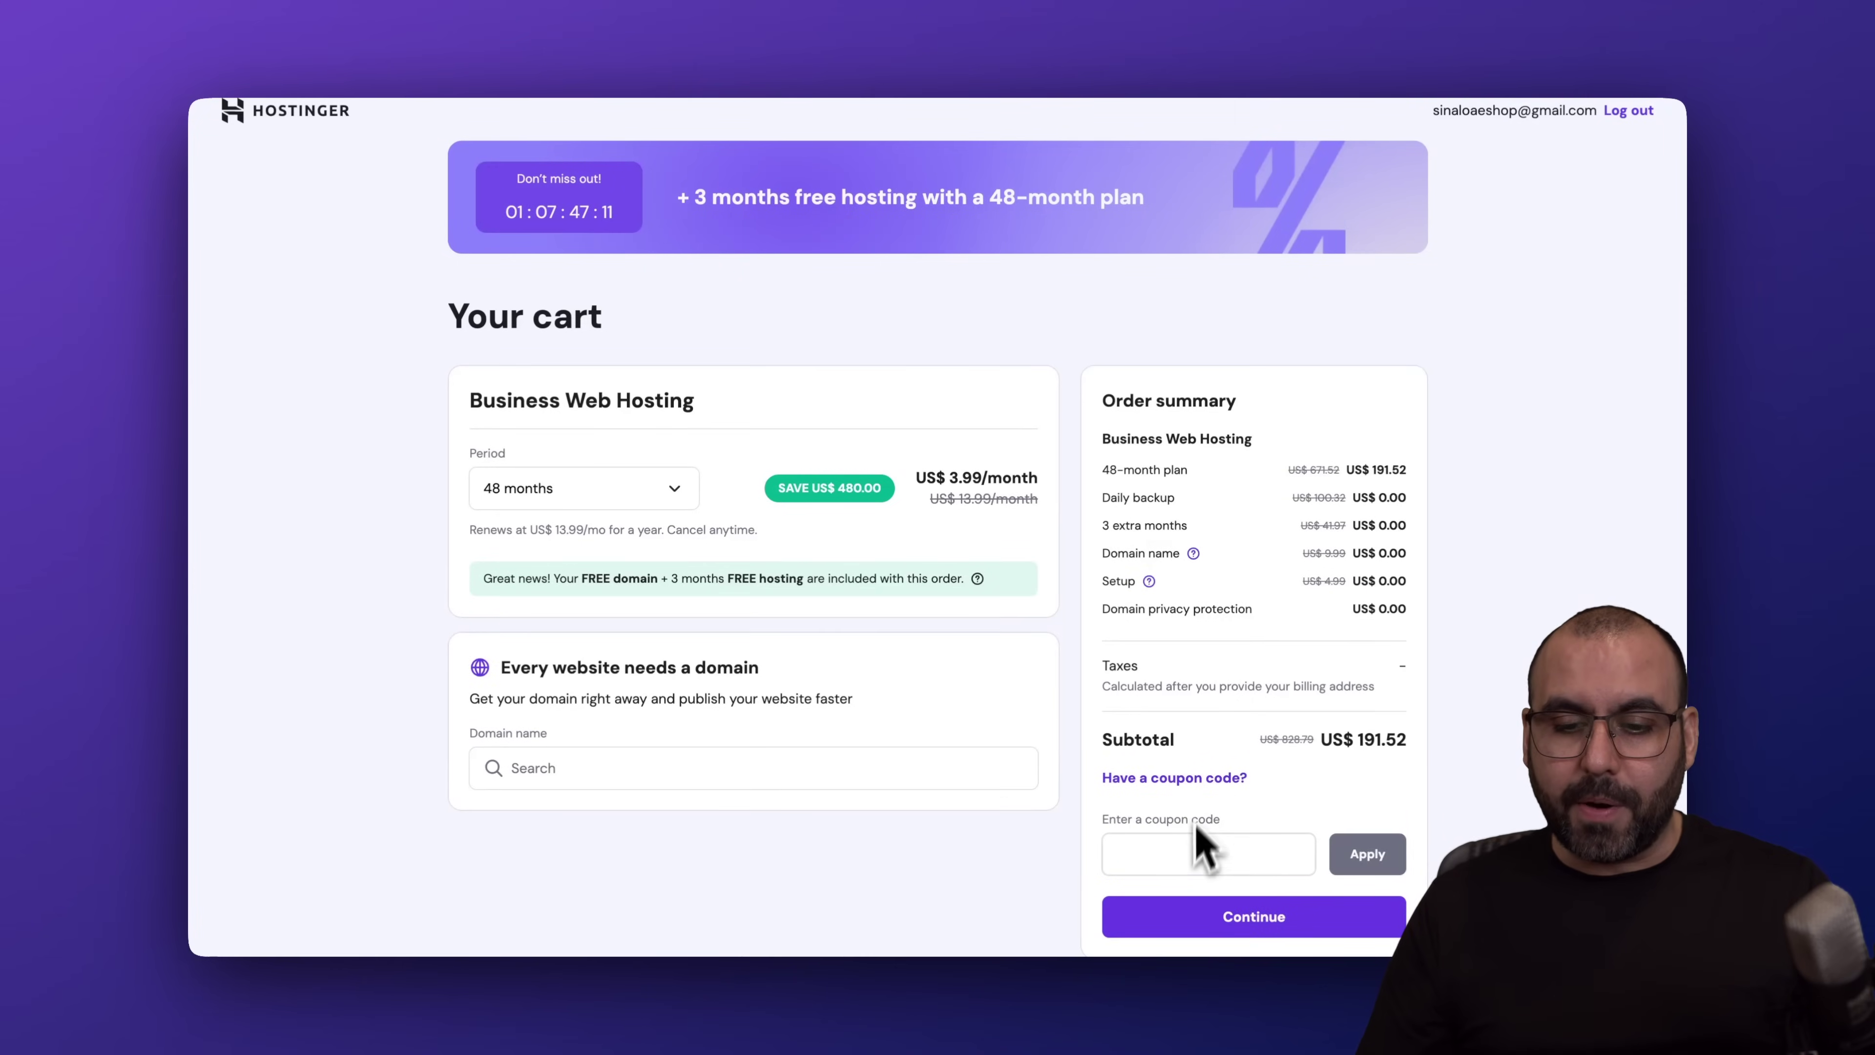
{"action": "scroll", "coordinate": [1198, 831], "scroll_direction": "down", "scroll_amount": 1}
{"action": "left_click", "coordinate": [1165, 770]}
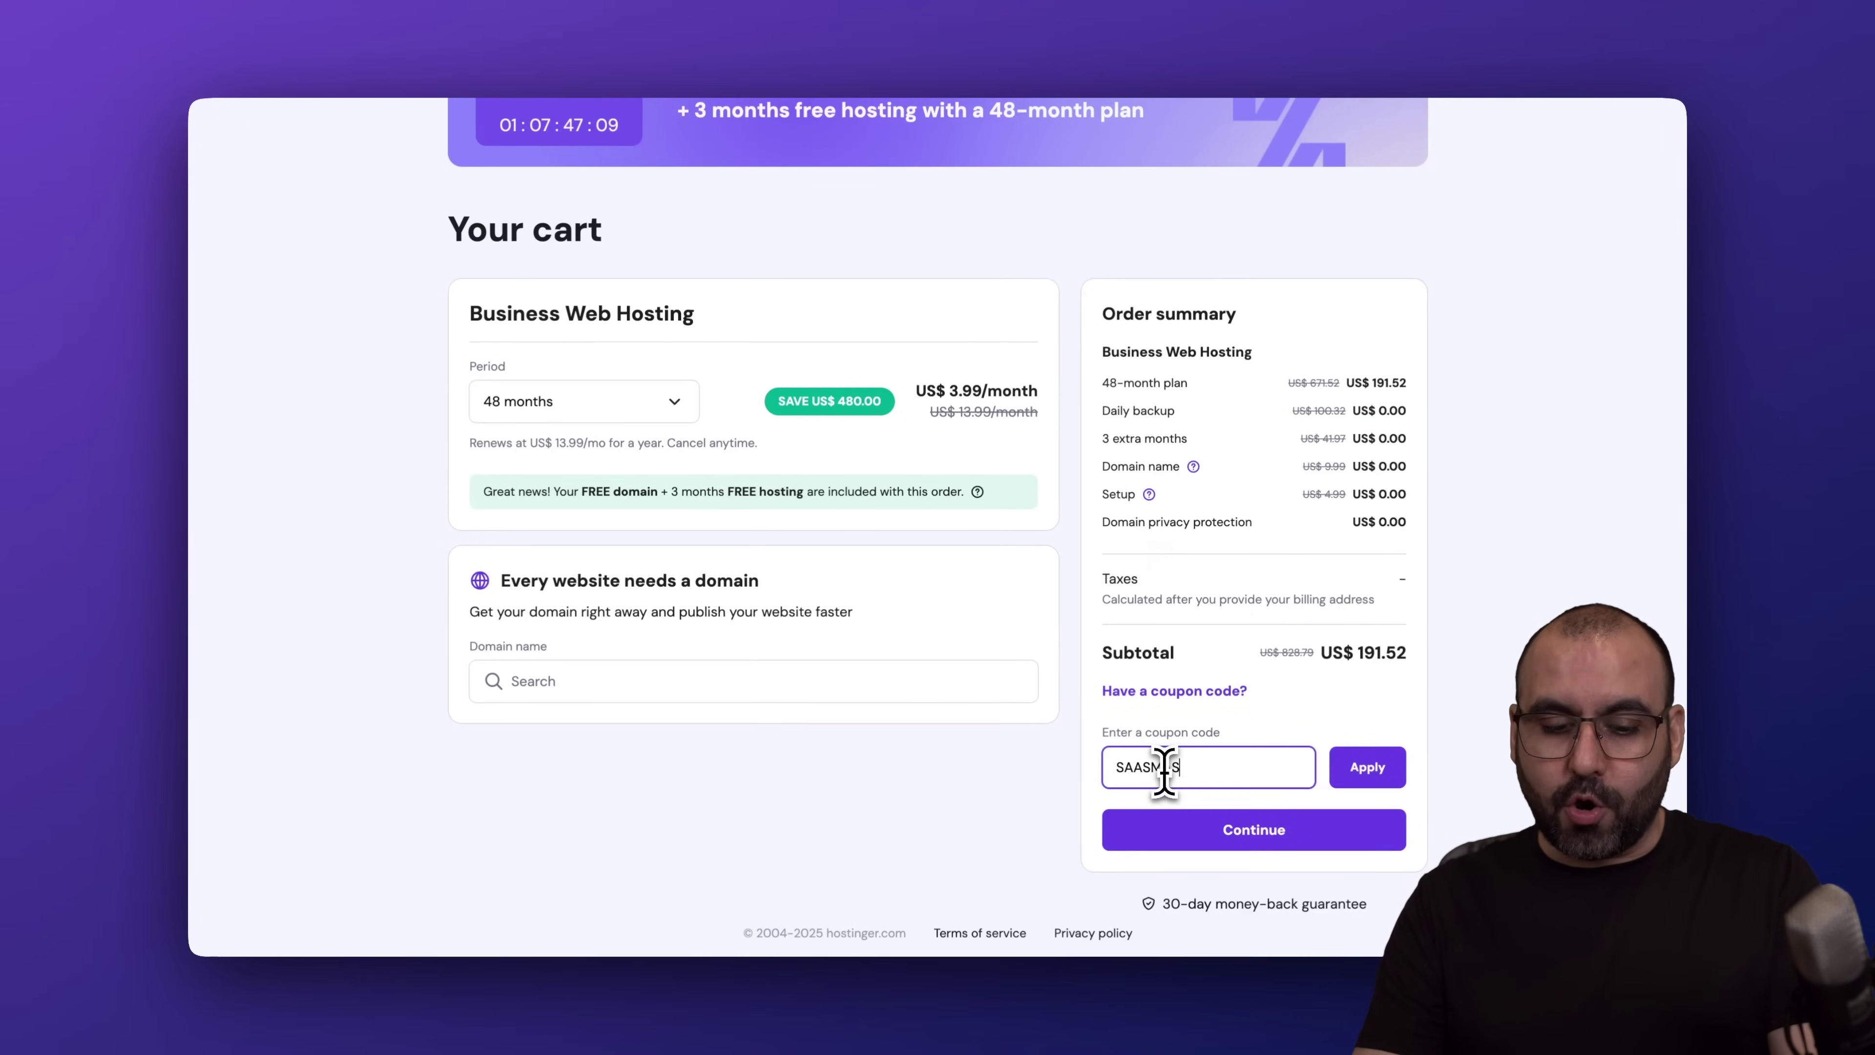
{"action": "left_click", "coordinate": [1400, 771]}
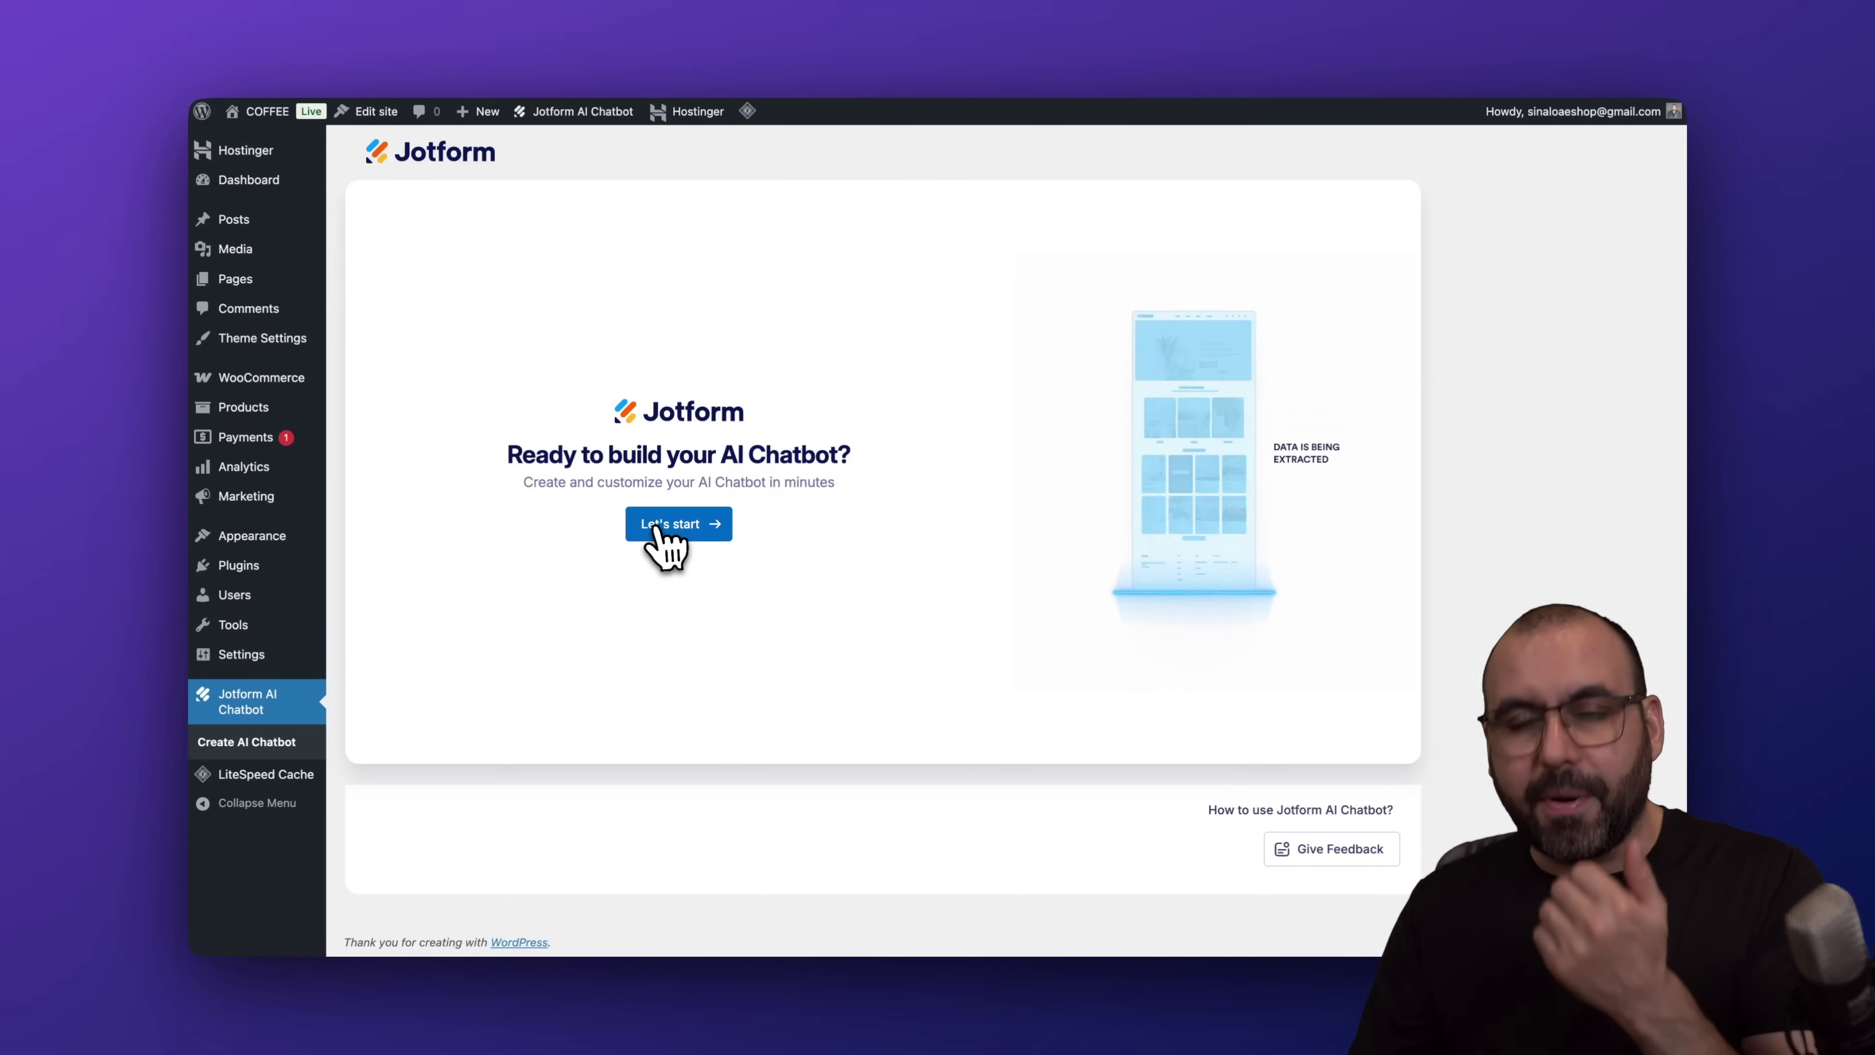
Start building the AI chatbot in WordPress and authorize the Jotform plugin to access the Jotform account.
{"action": "left_click", "coordinate": [673, 526]}
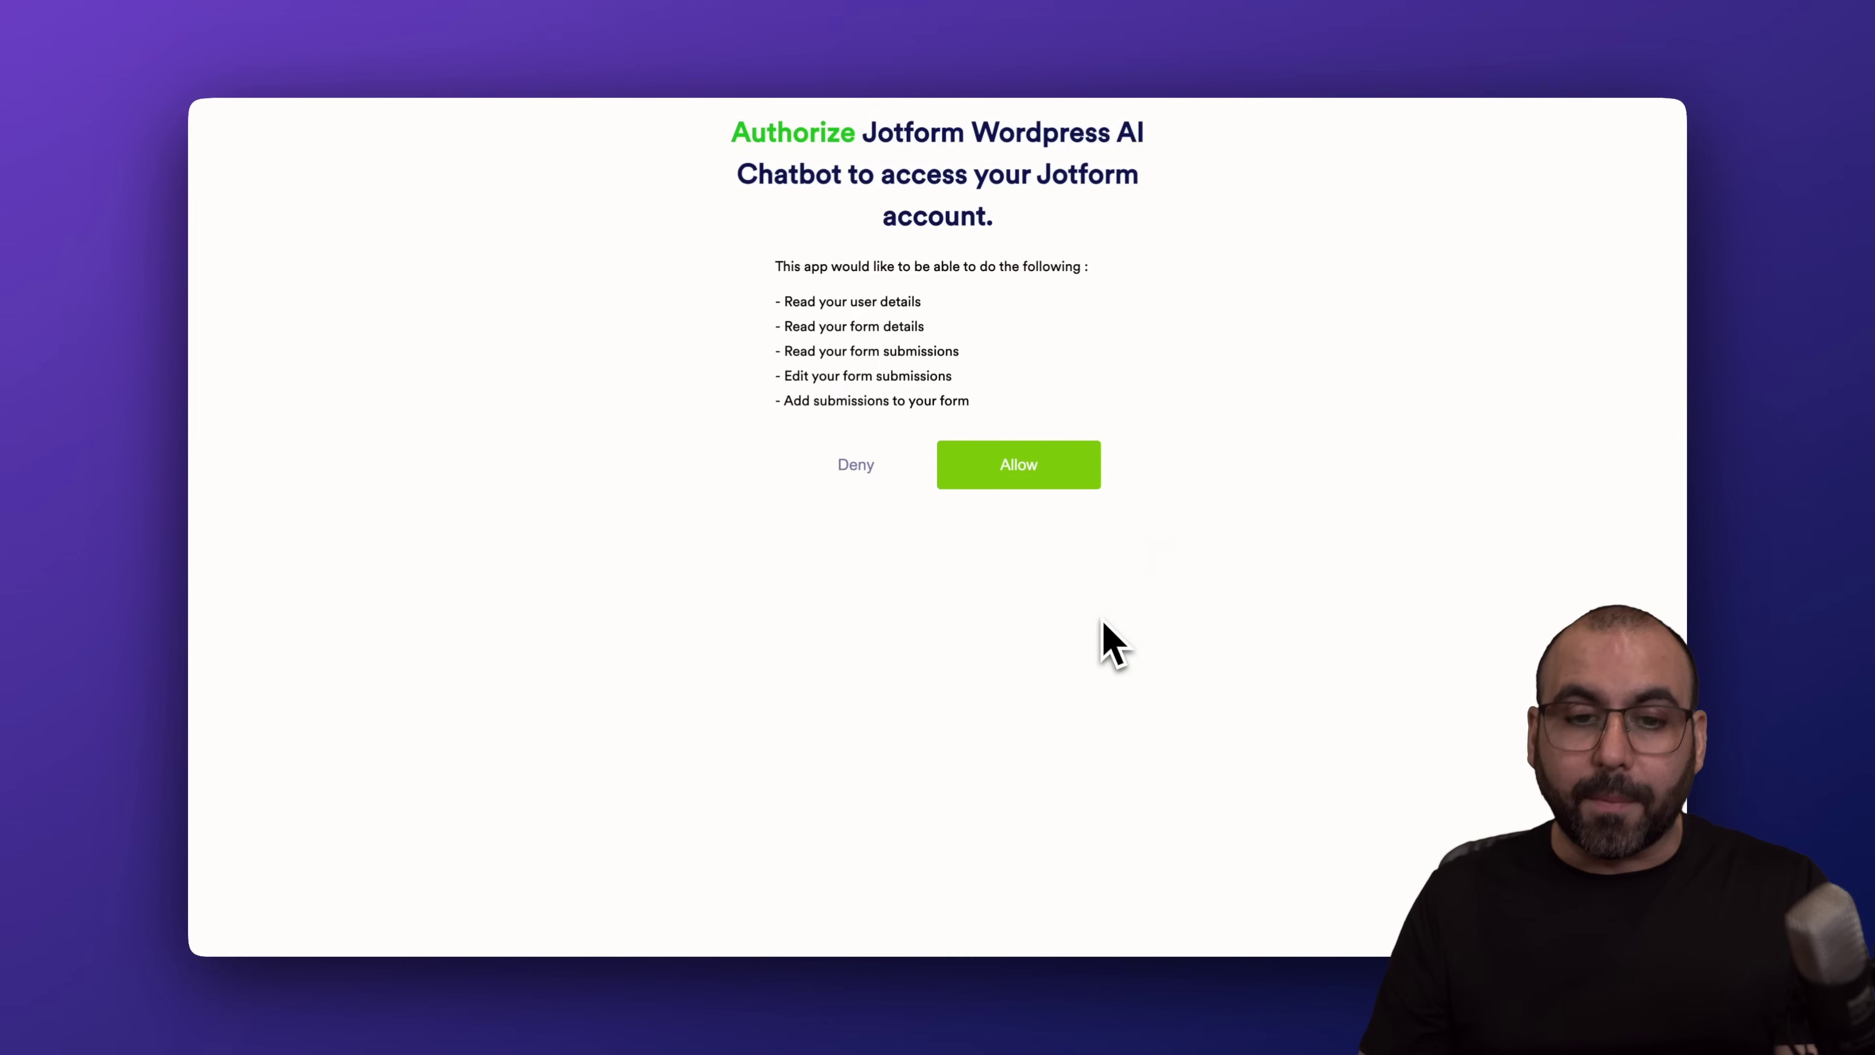
{"action": "left_click", "coordinate": [1011, 474]}
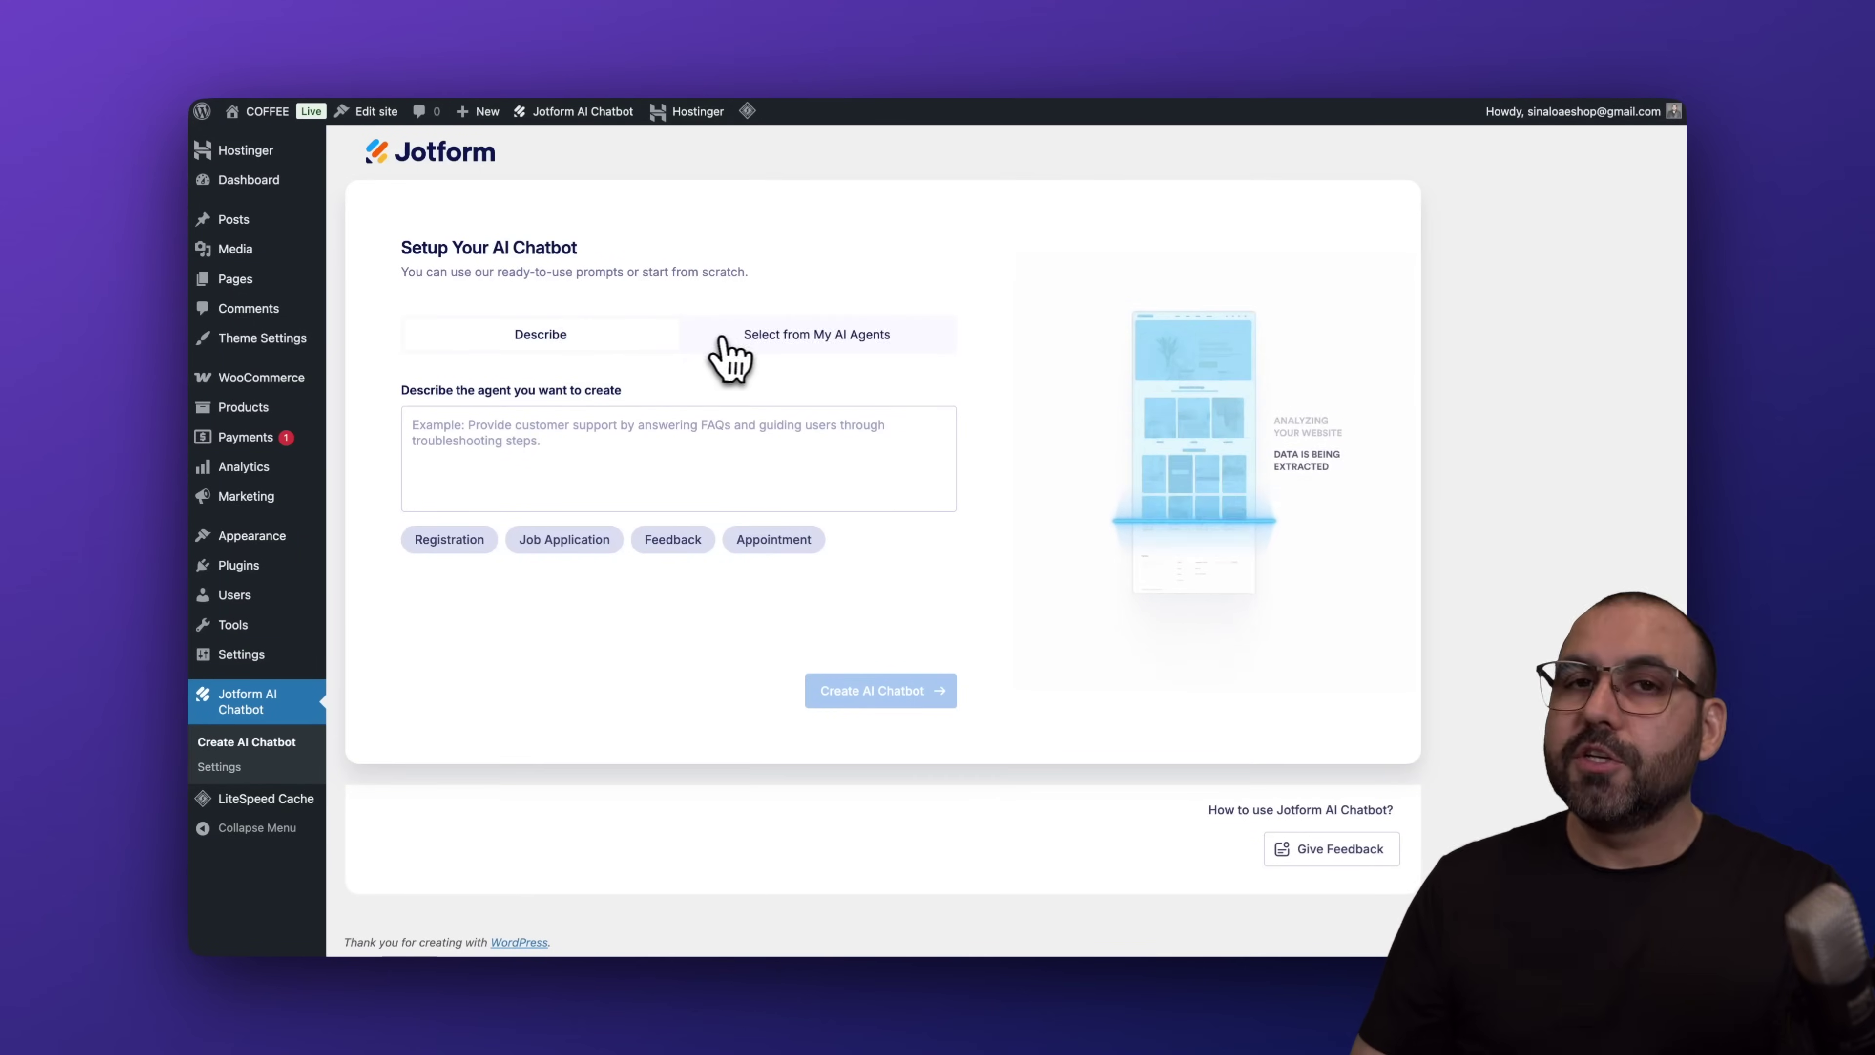
Look through the existing AI agents, and create a new chatbot from the ready-made Feedback description.
{"action": "left_click", "coordinate": [767, 353]}
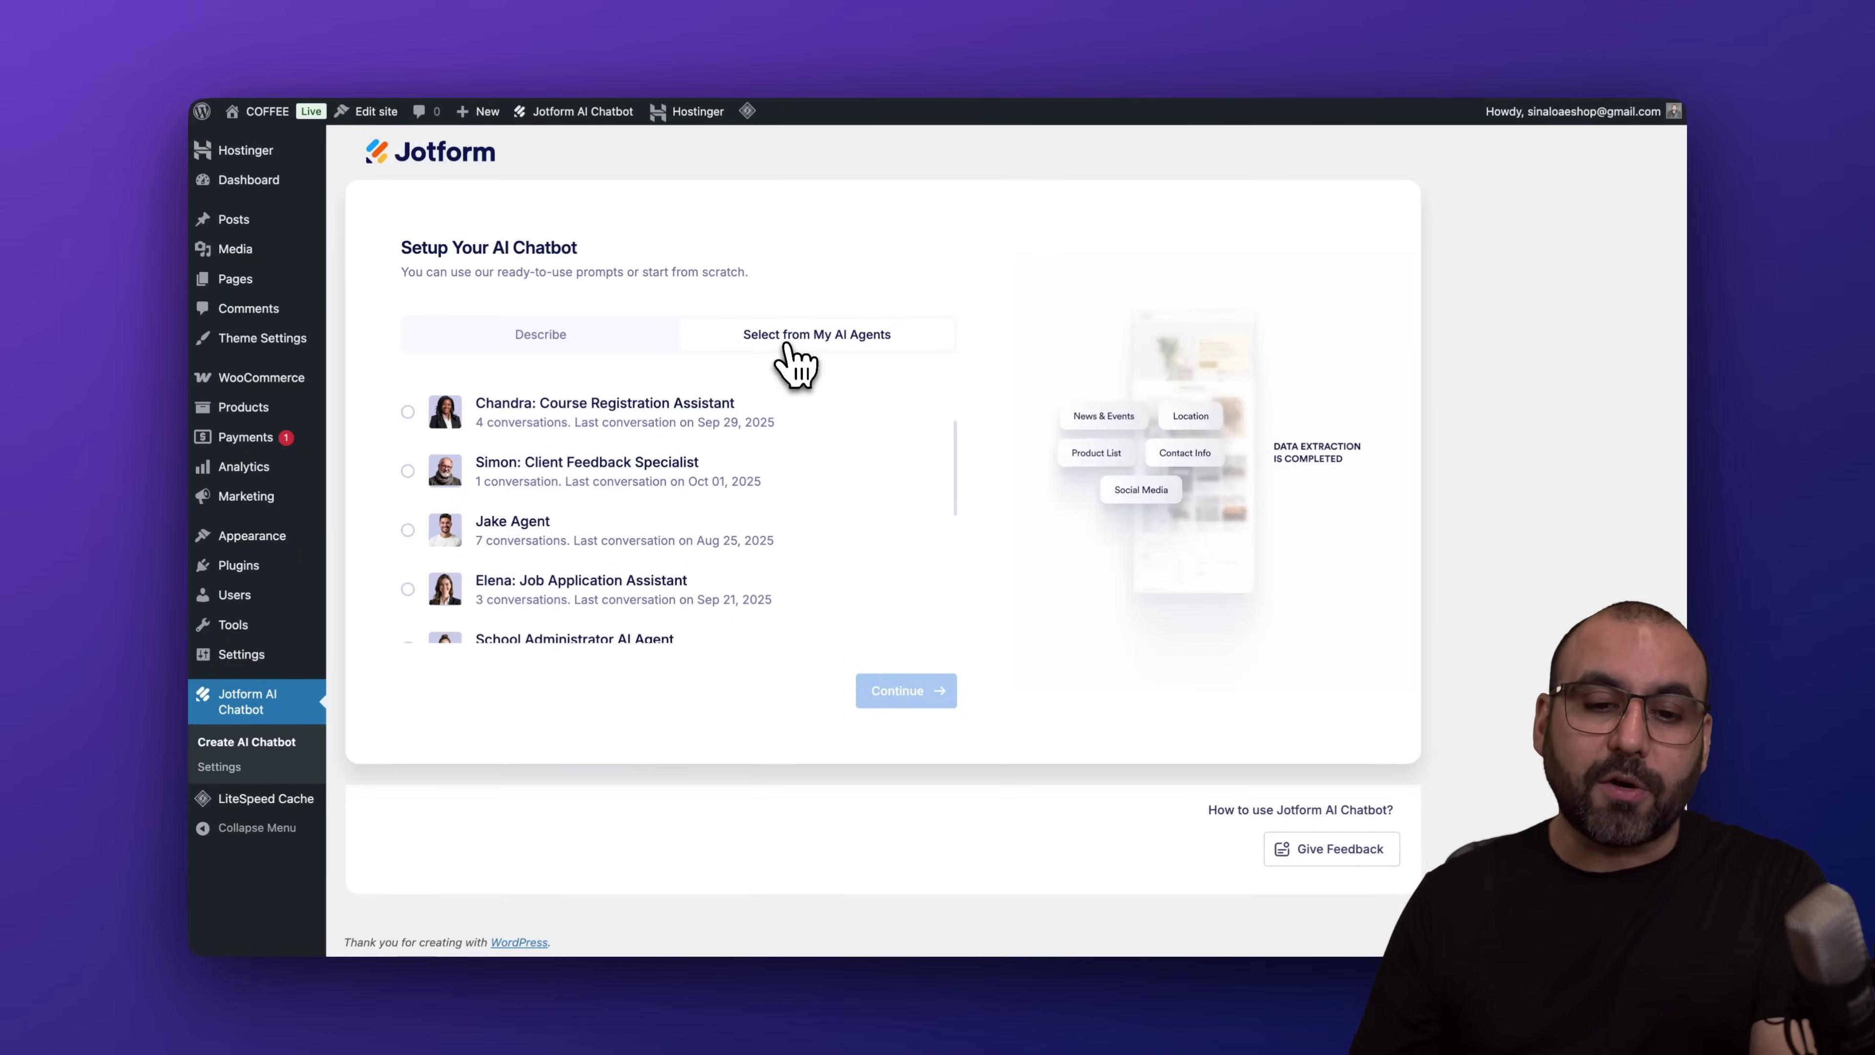
{"action": "left_click", "coordinate": [636, 338]}
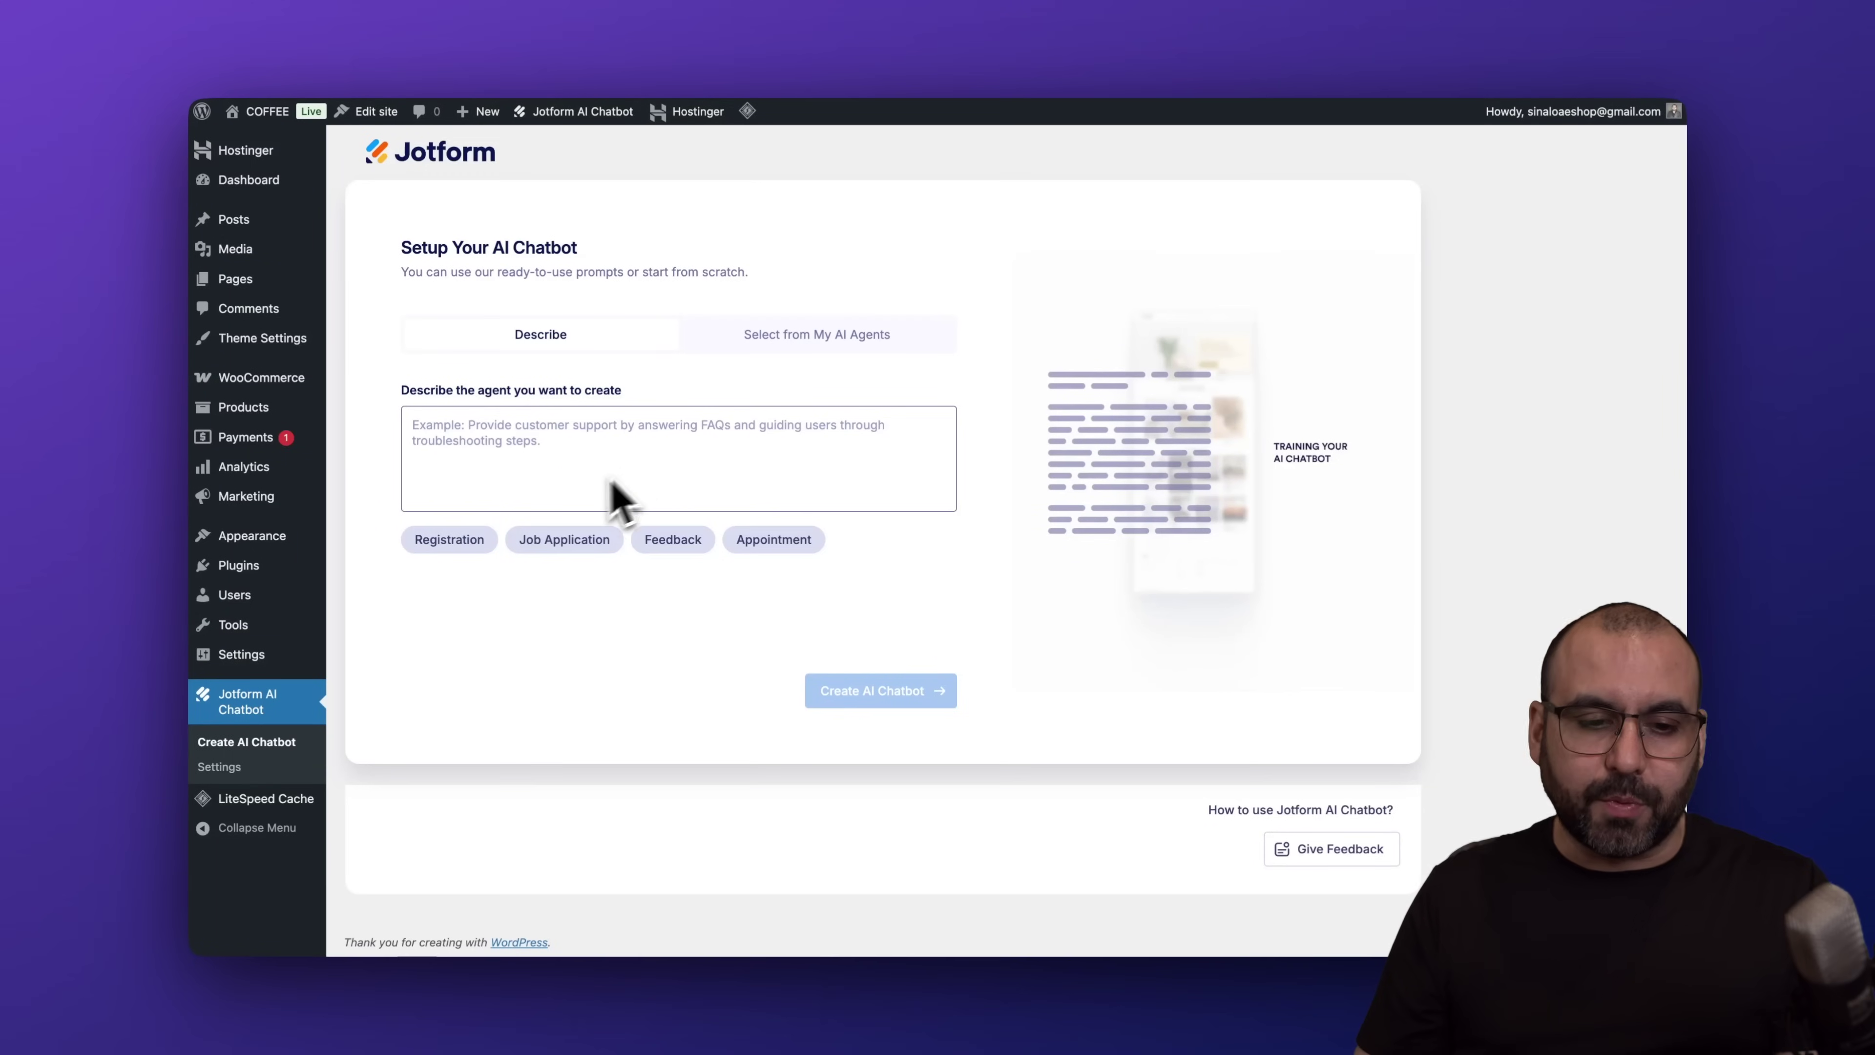
{"action": "left_click", "coordinate": [646, 541]}
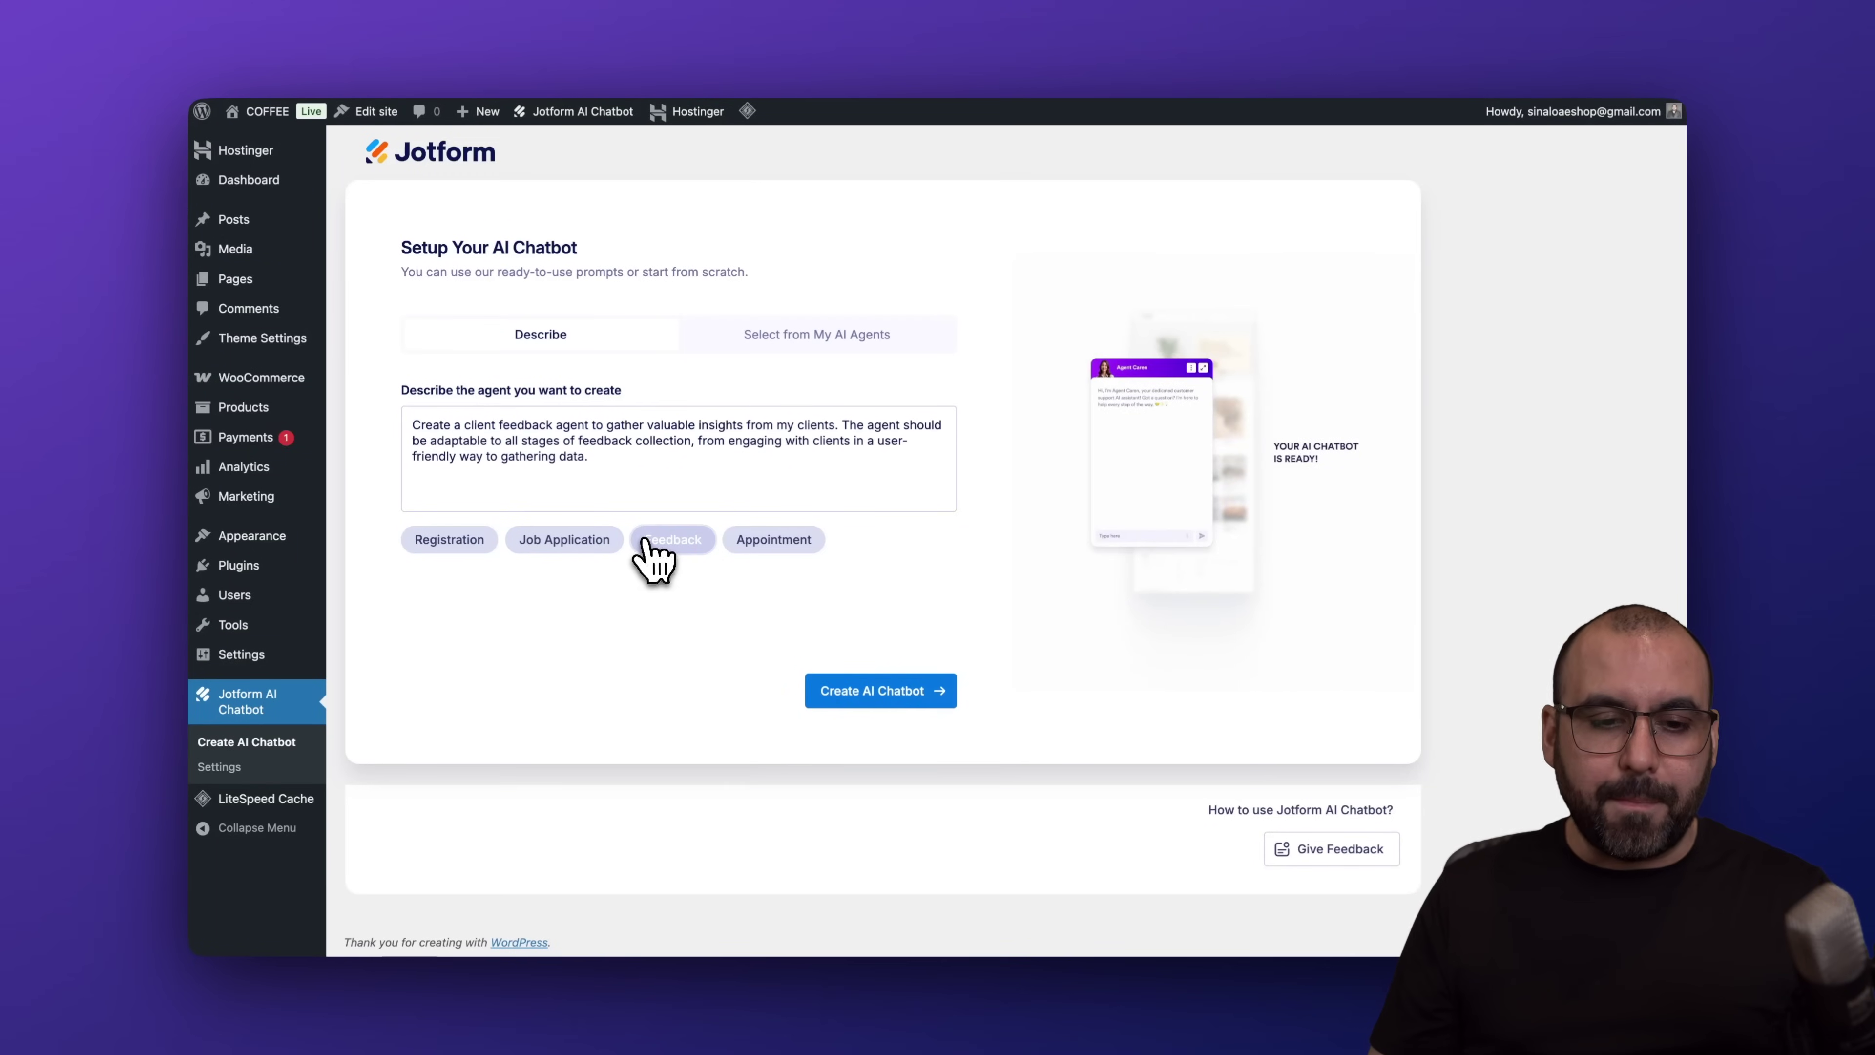
{"action": "left_click", "coordinate": [913, 690]}
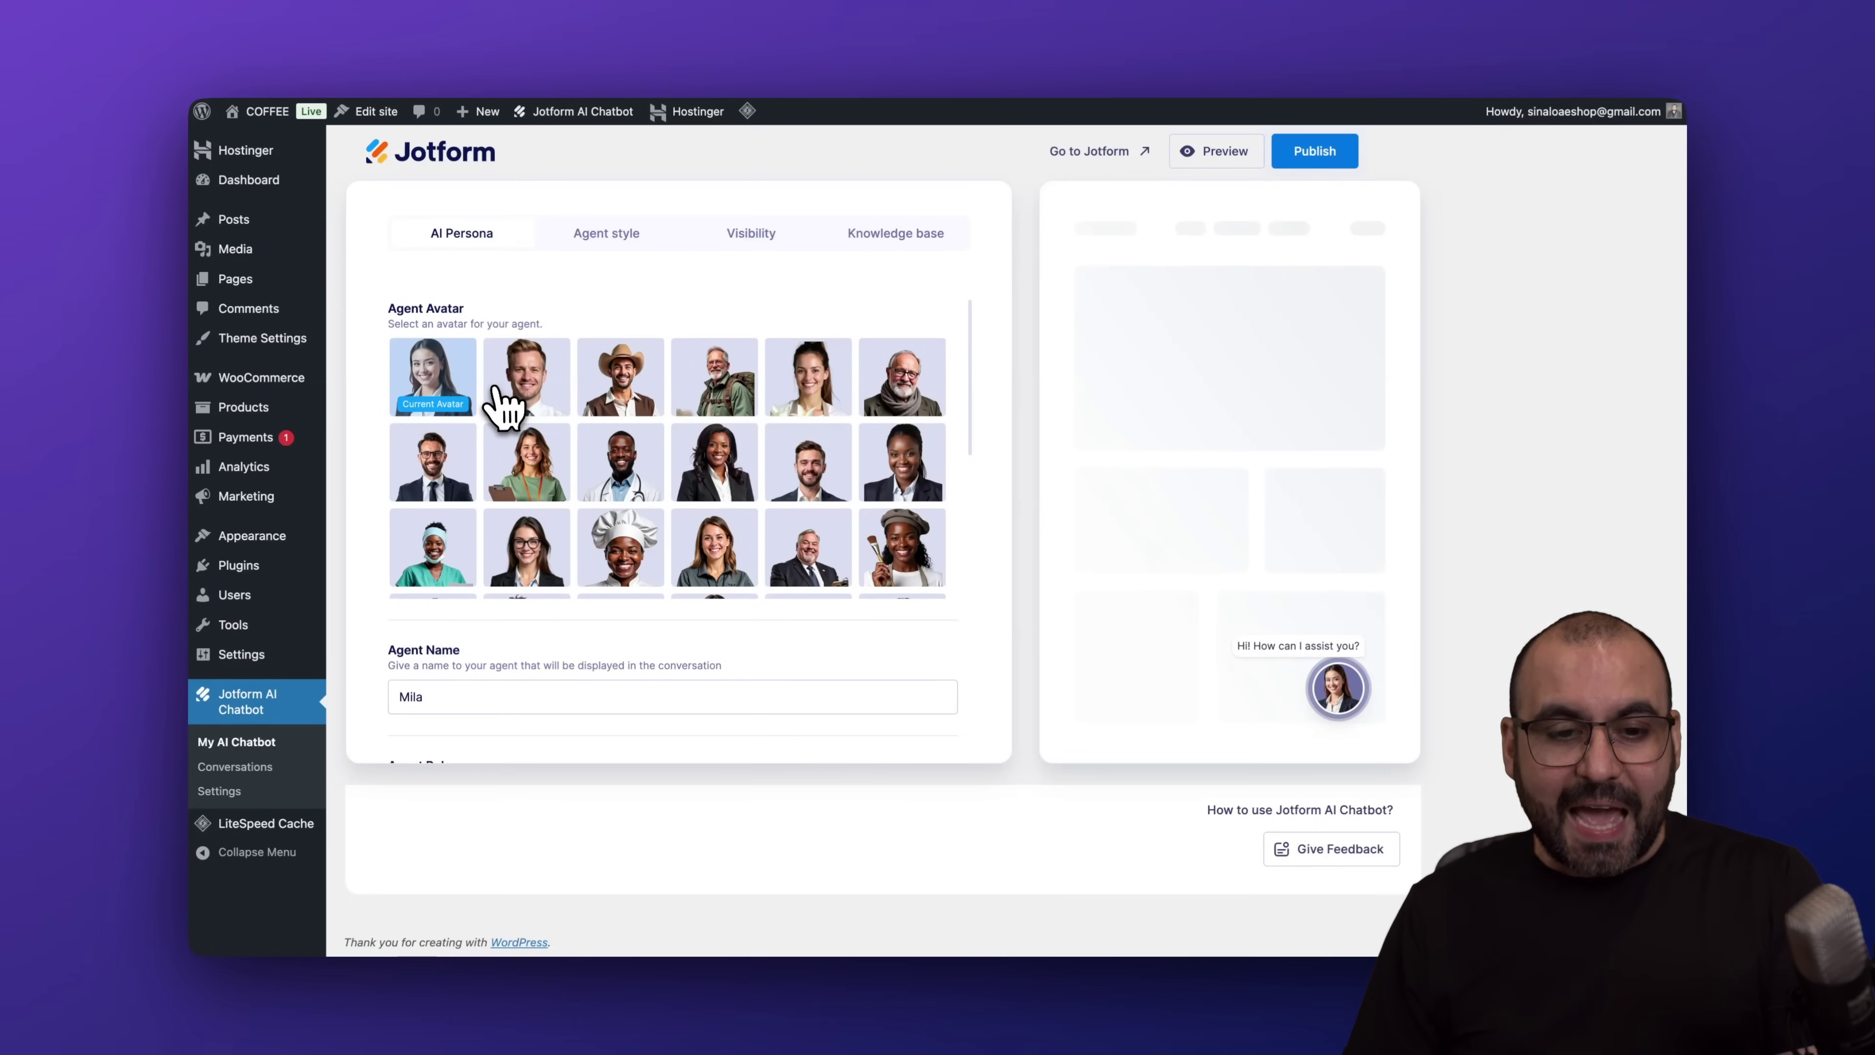
Set the agent's avatar to the man in the cowboy hat, keeping the filled-in agent name and role.
{"action": "left_click", "coordinate": [645, 411]}
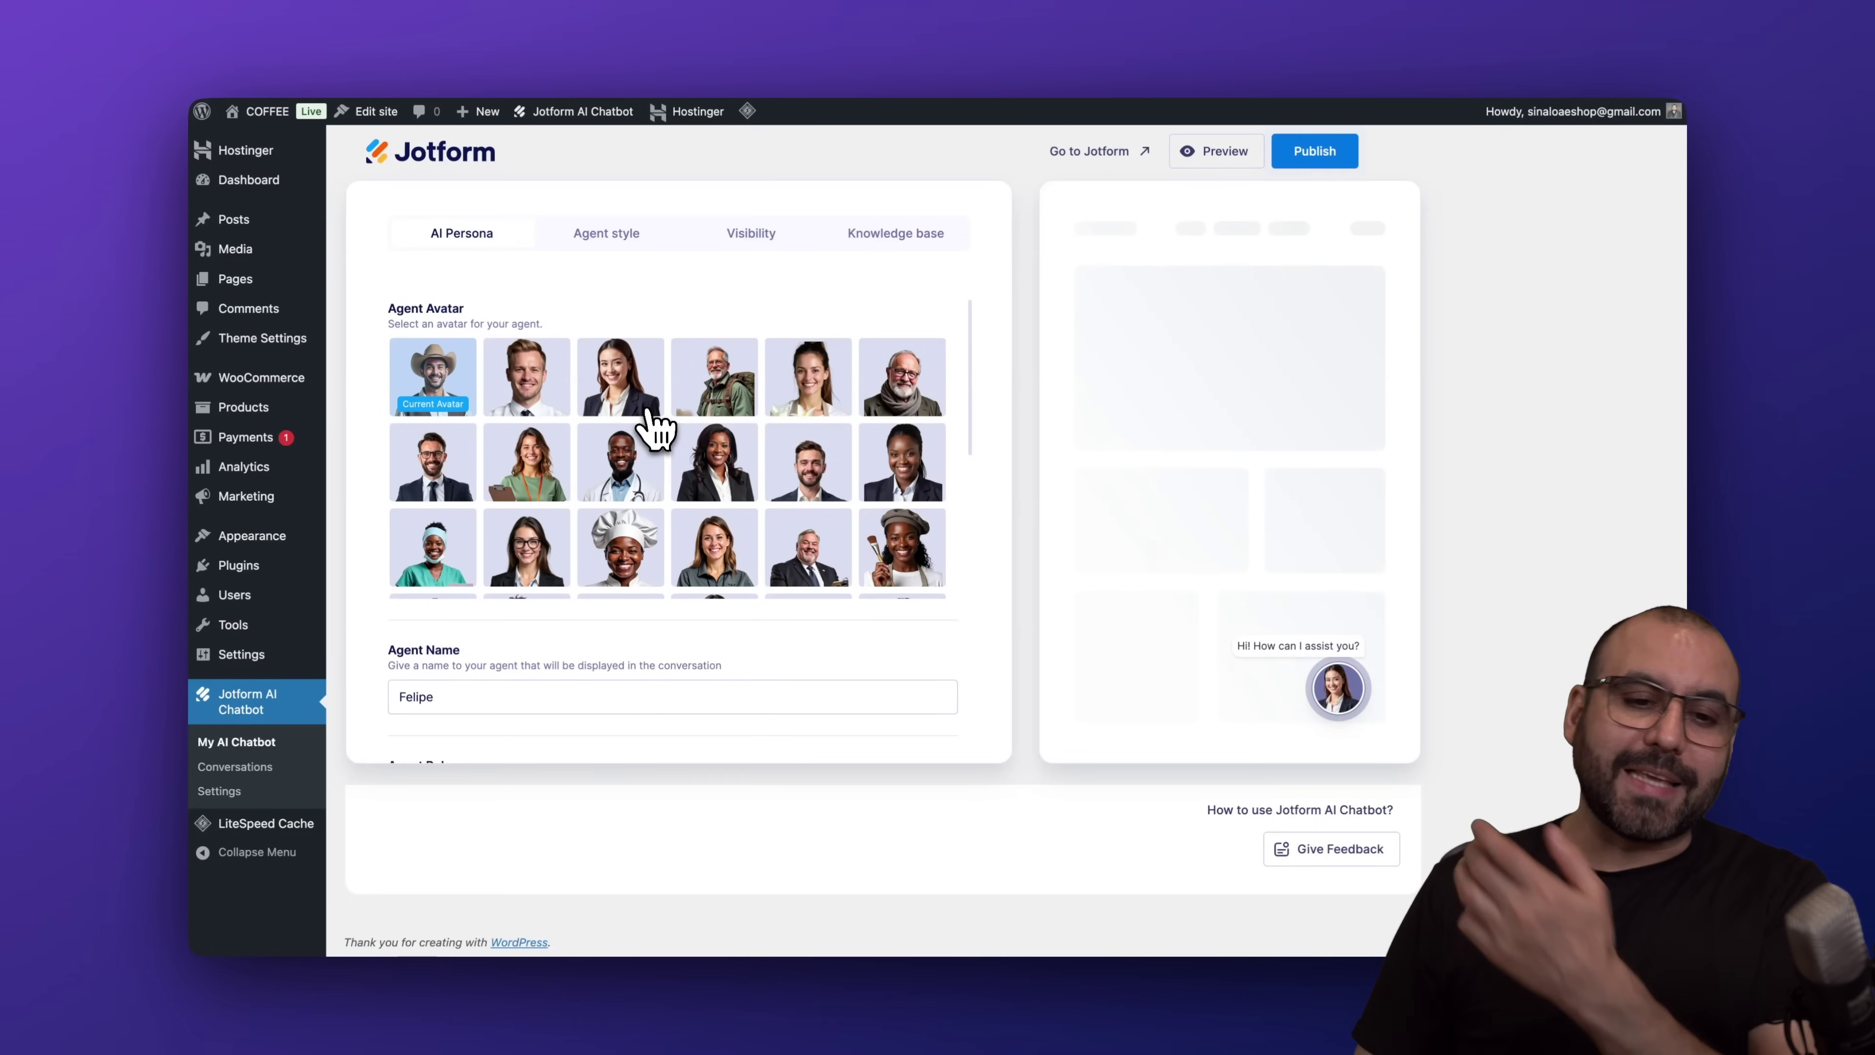
{"action": "scroll", "coordinate": [694, 605], "scroll_direction": "down", "scroll_amount": 5}
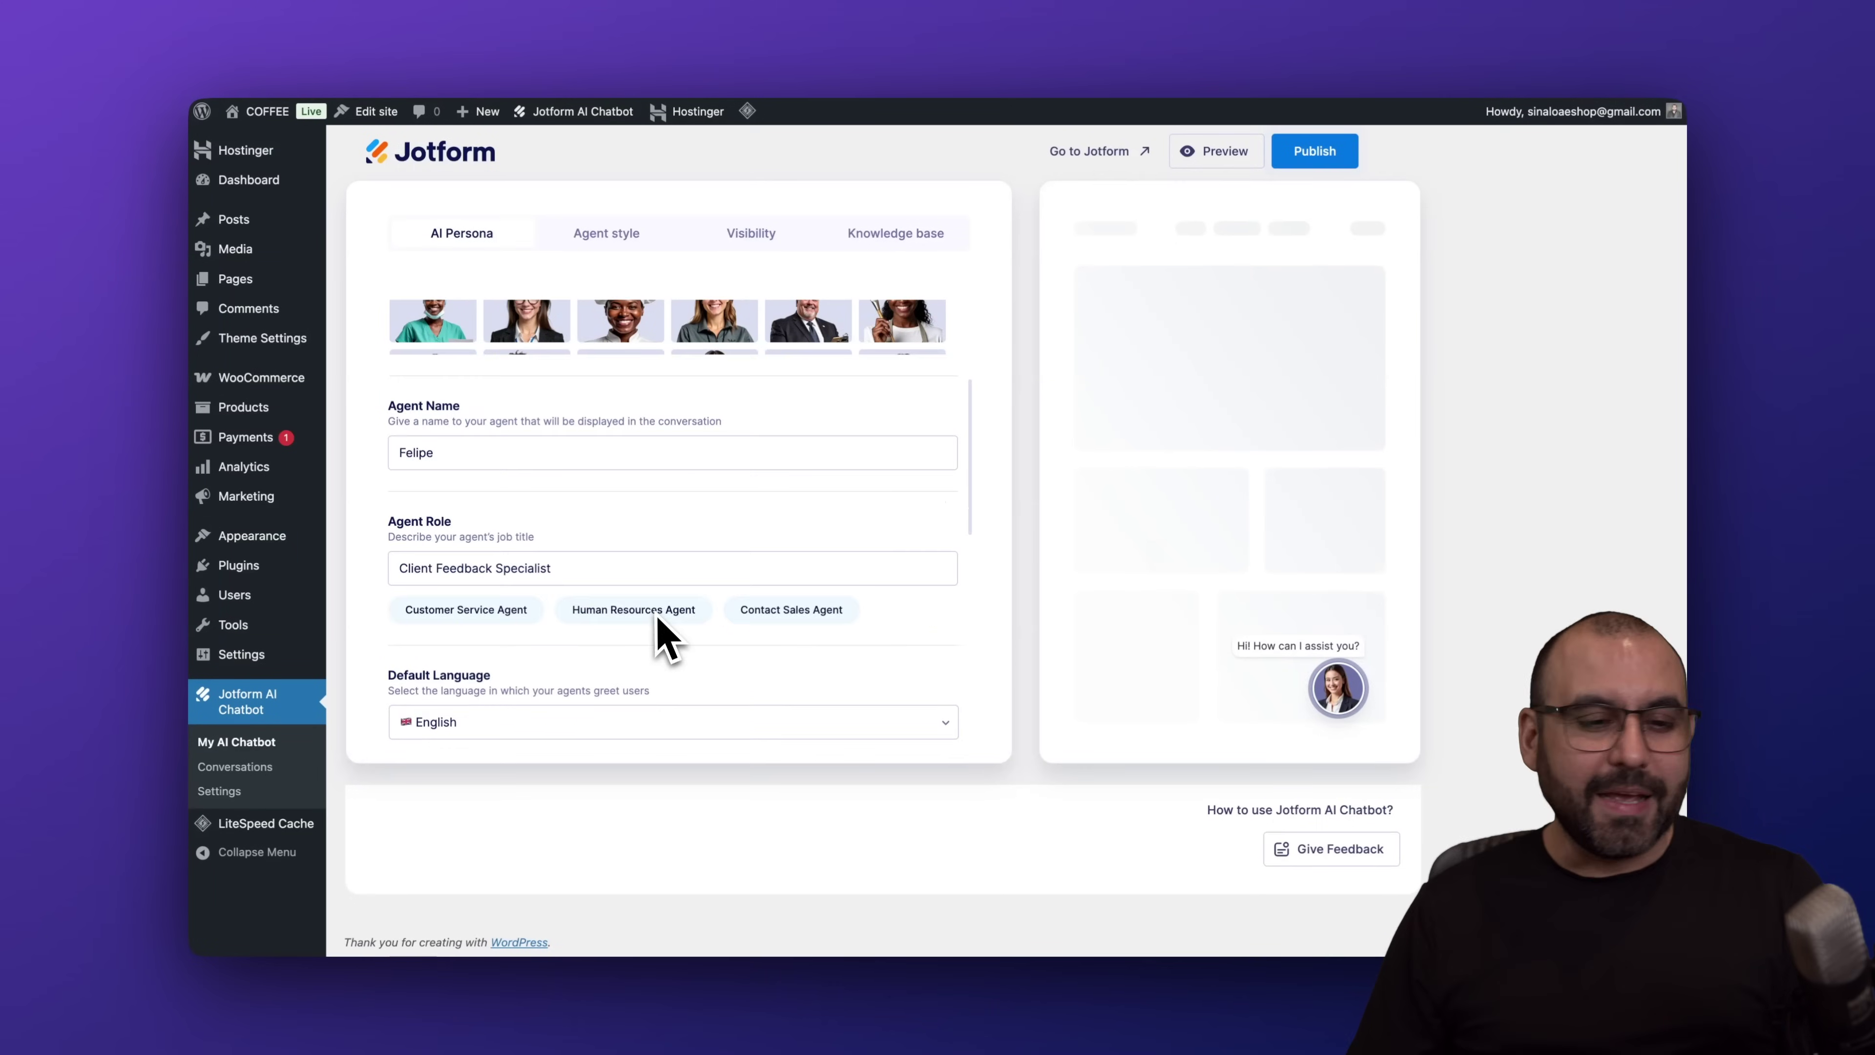
{"action": "left_click", "coordinate": [460, 424]}
{"action": "key", "text": "shift+Left"}
{"action": "key", "text": "shift+Left"}
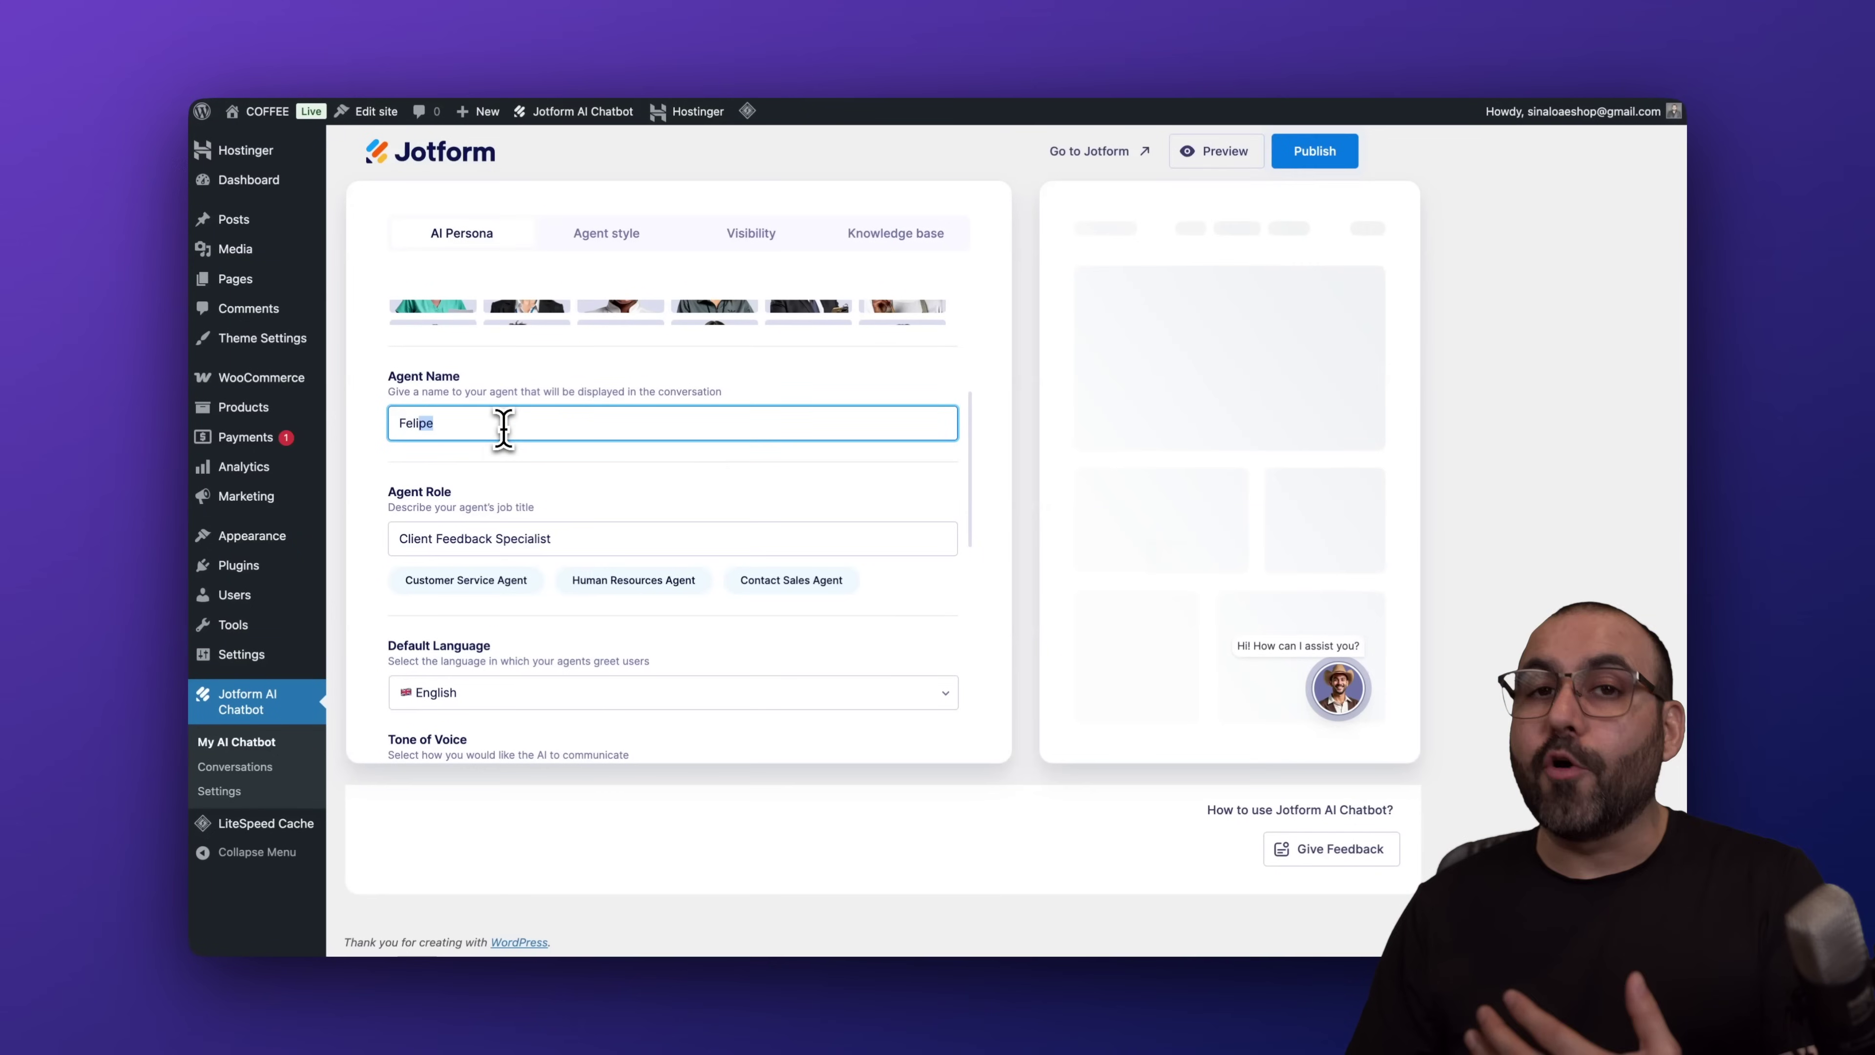
{"action": "scroll", "coordinate": [503, 428], "scroll_direction": "down", "scroll_amount": 3}
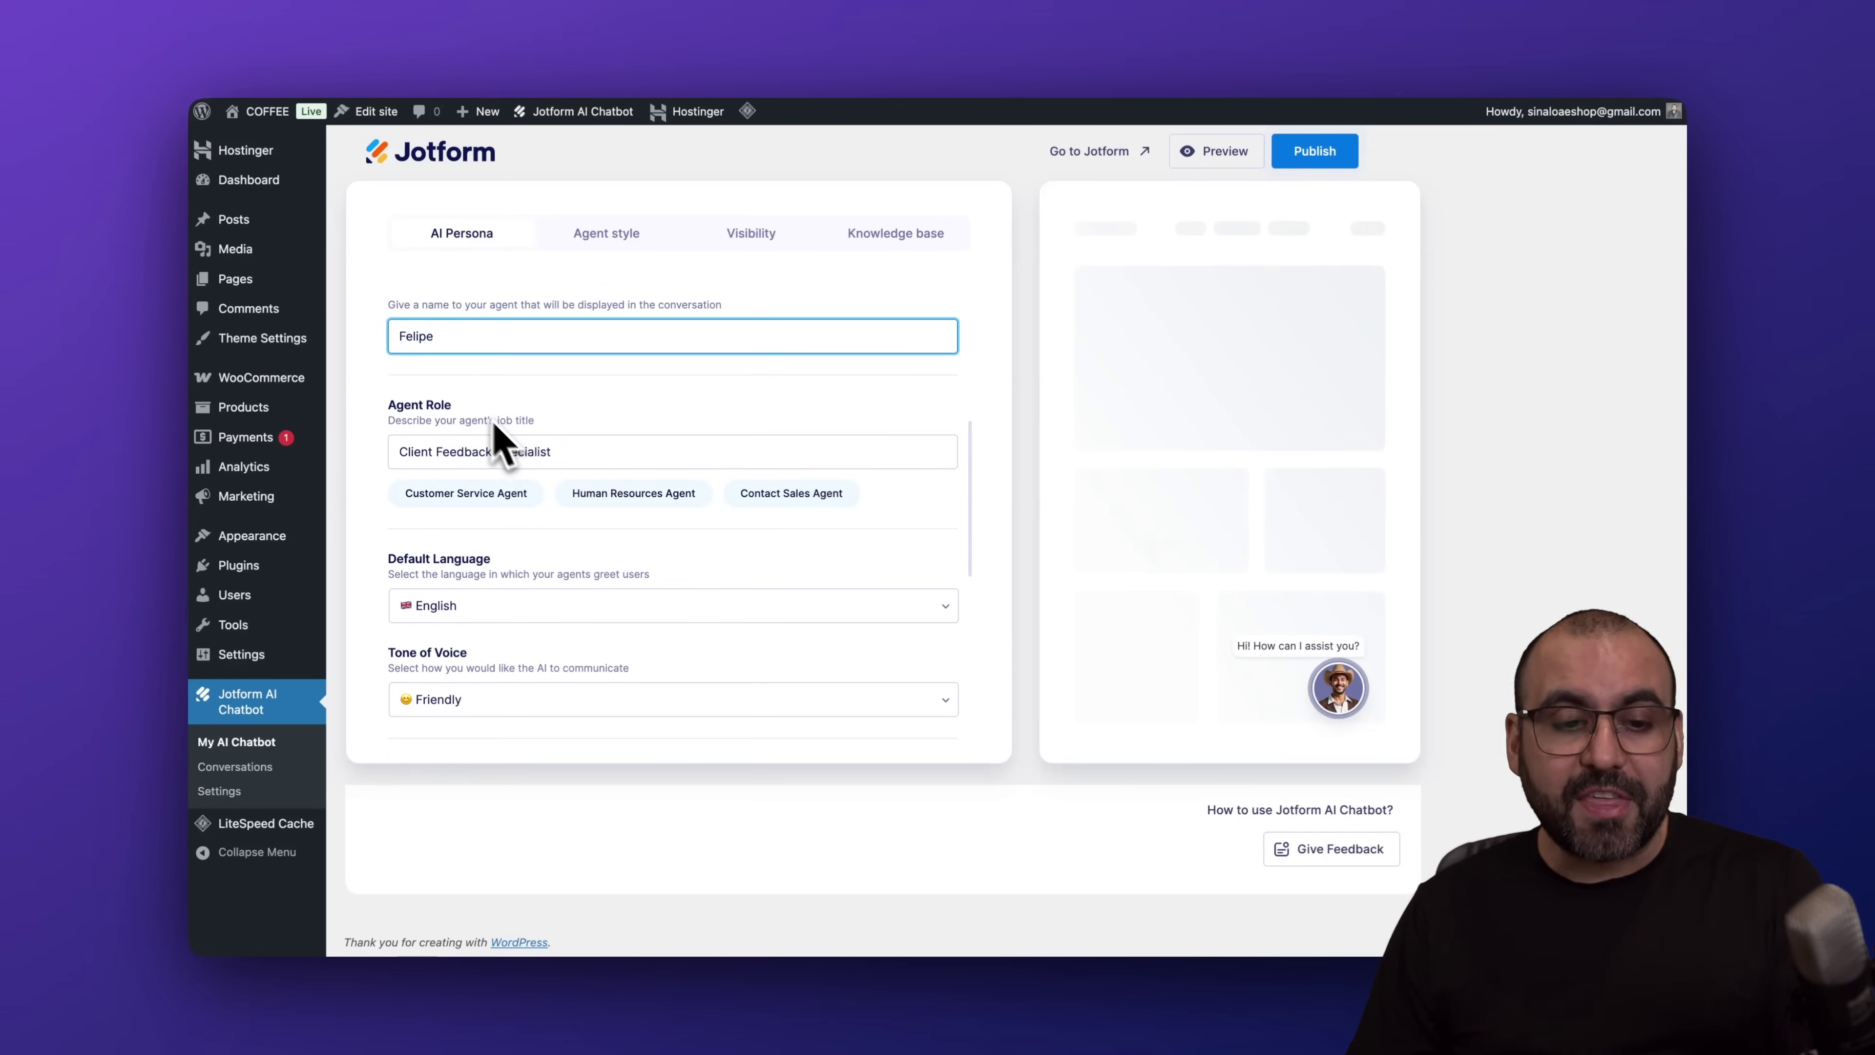
{"action": "left_click", "coordinate": [621, 452]}
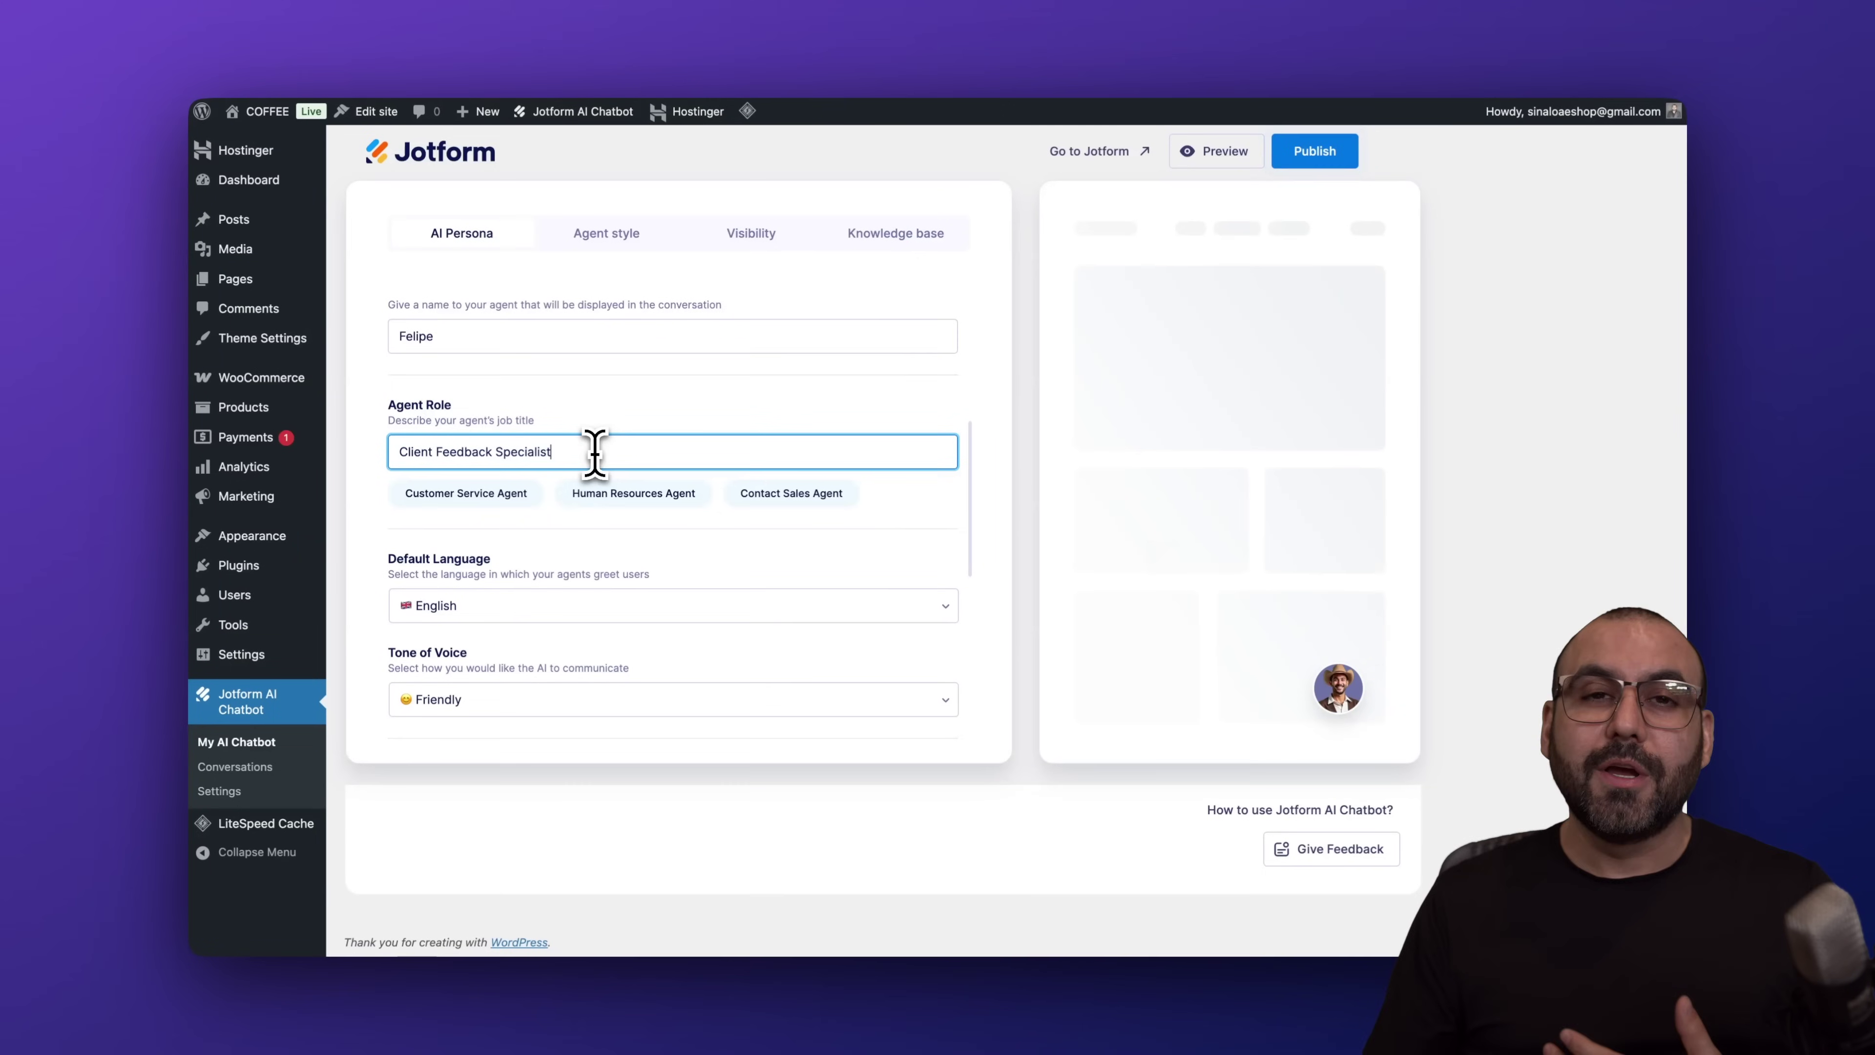
Examine the default language and tone of voice options, keeping English and Friendly.
{"action": "scroll", "coordinate": [595, 452], "scroll_direction": "down", "scroll_amount": 3}
{"action": "left_click", "coordinate": [512, 429]}
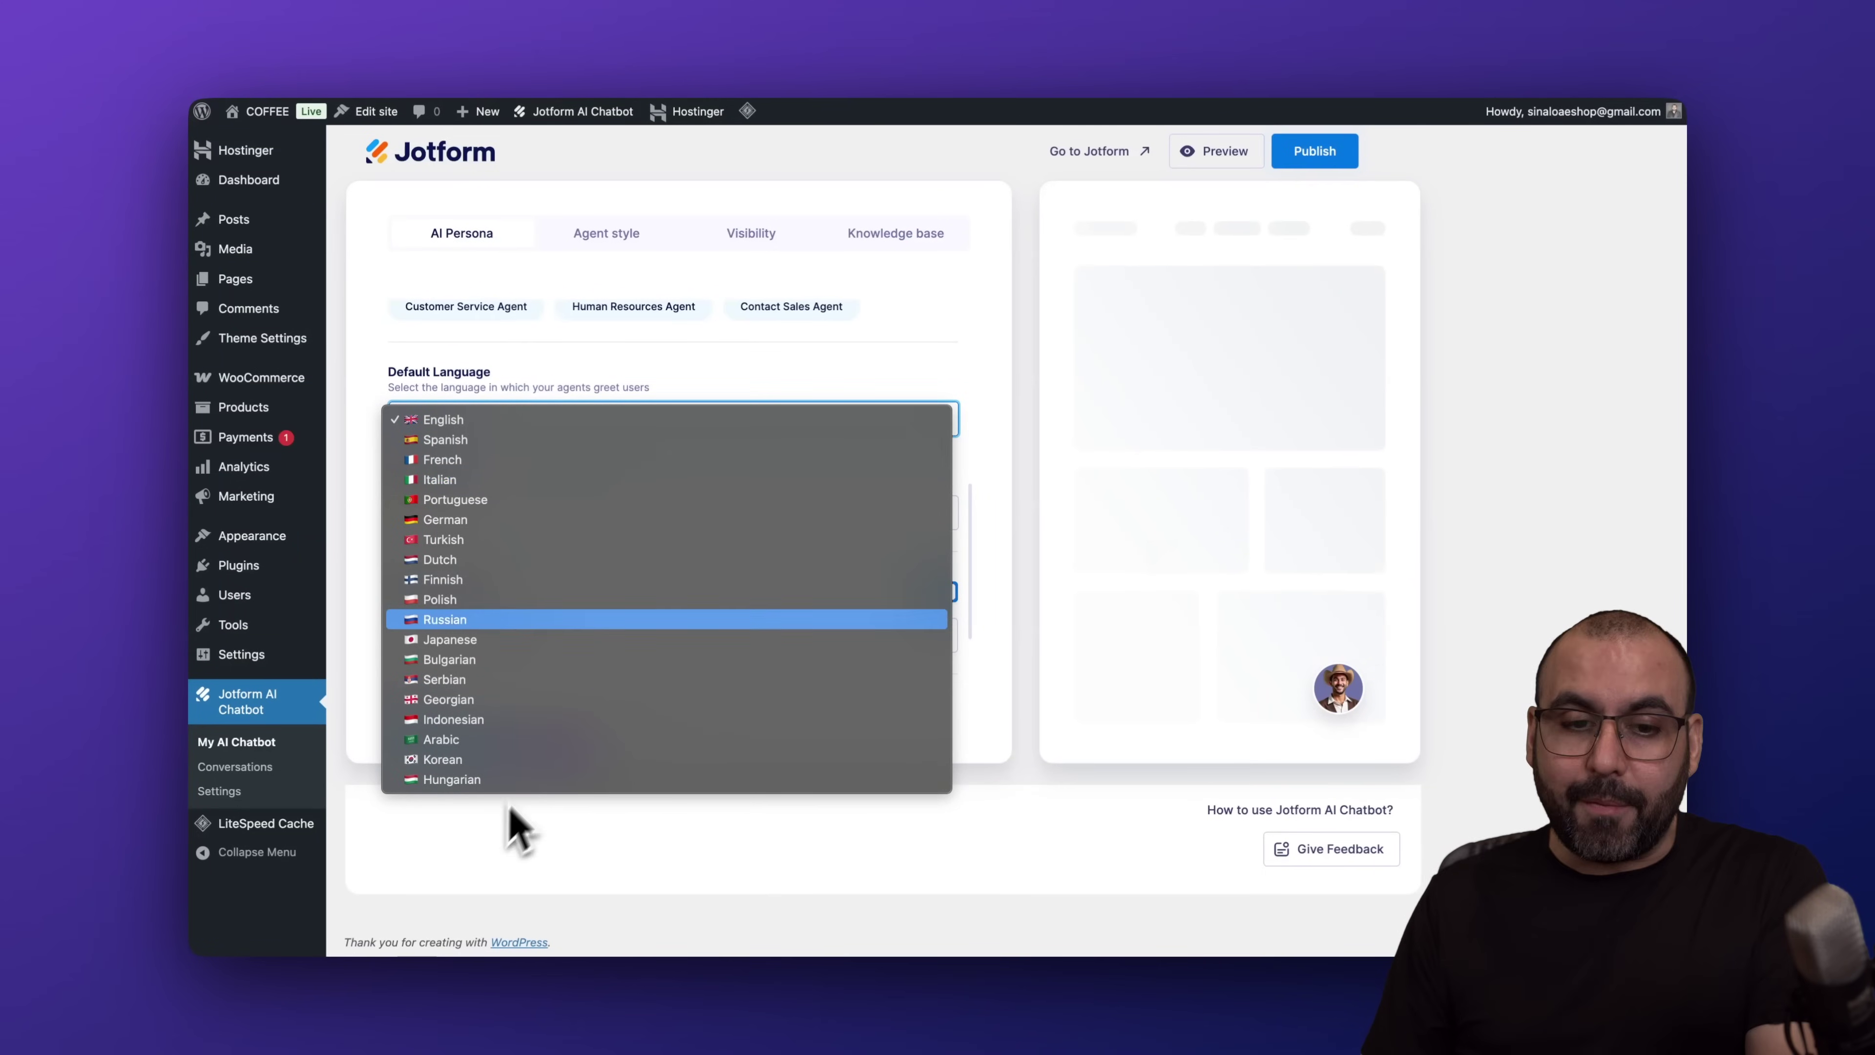
{"action": "left_click", "coordinate": [759, 401]}
{"action": "left_click", "coordinate": [589, 515]}
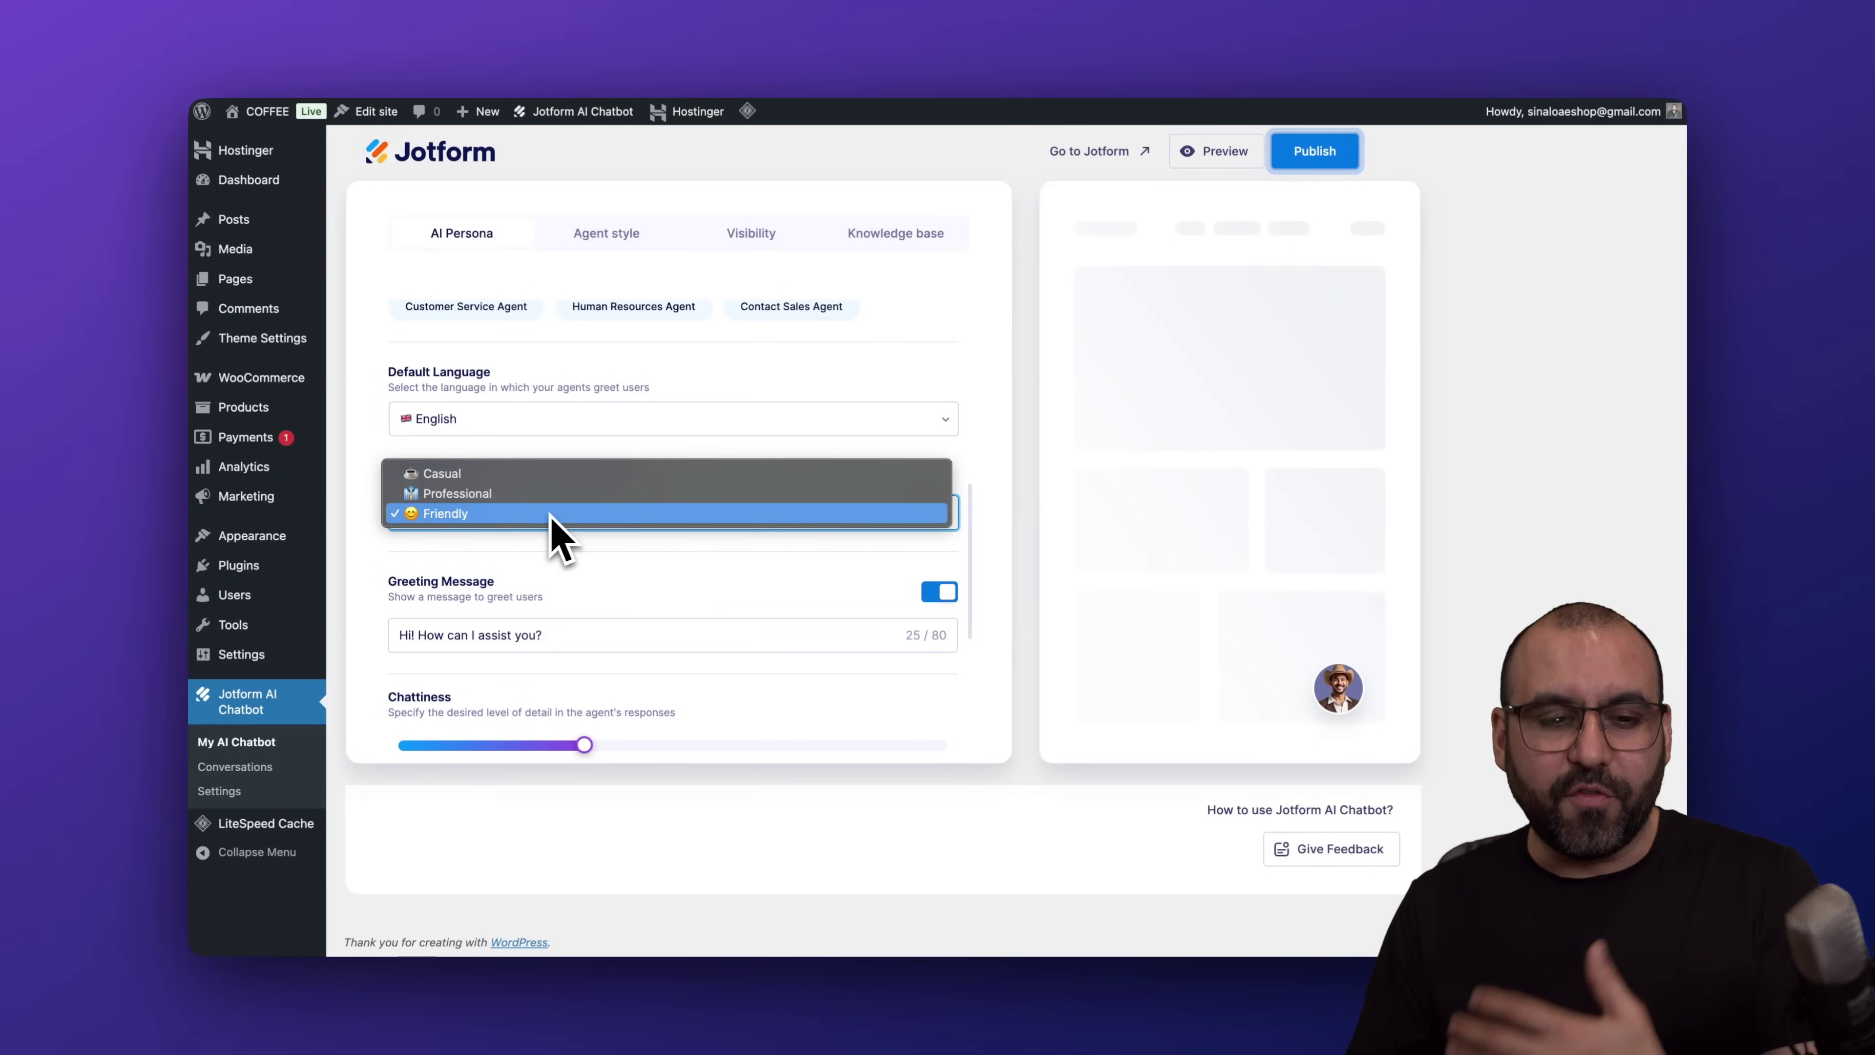
{"action": "left_click", "coordinate": [552, 569]}
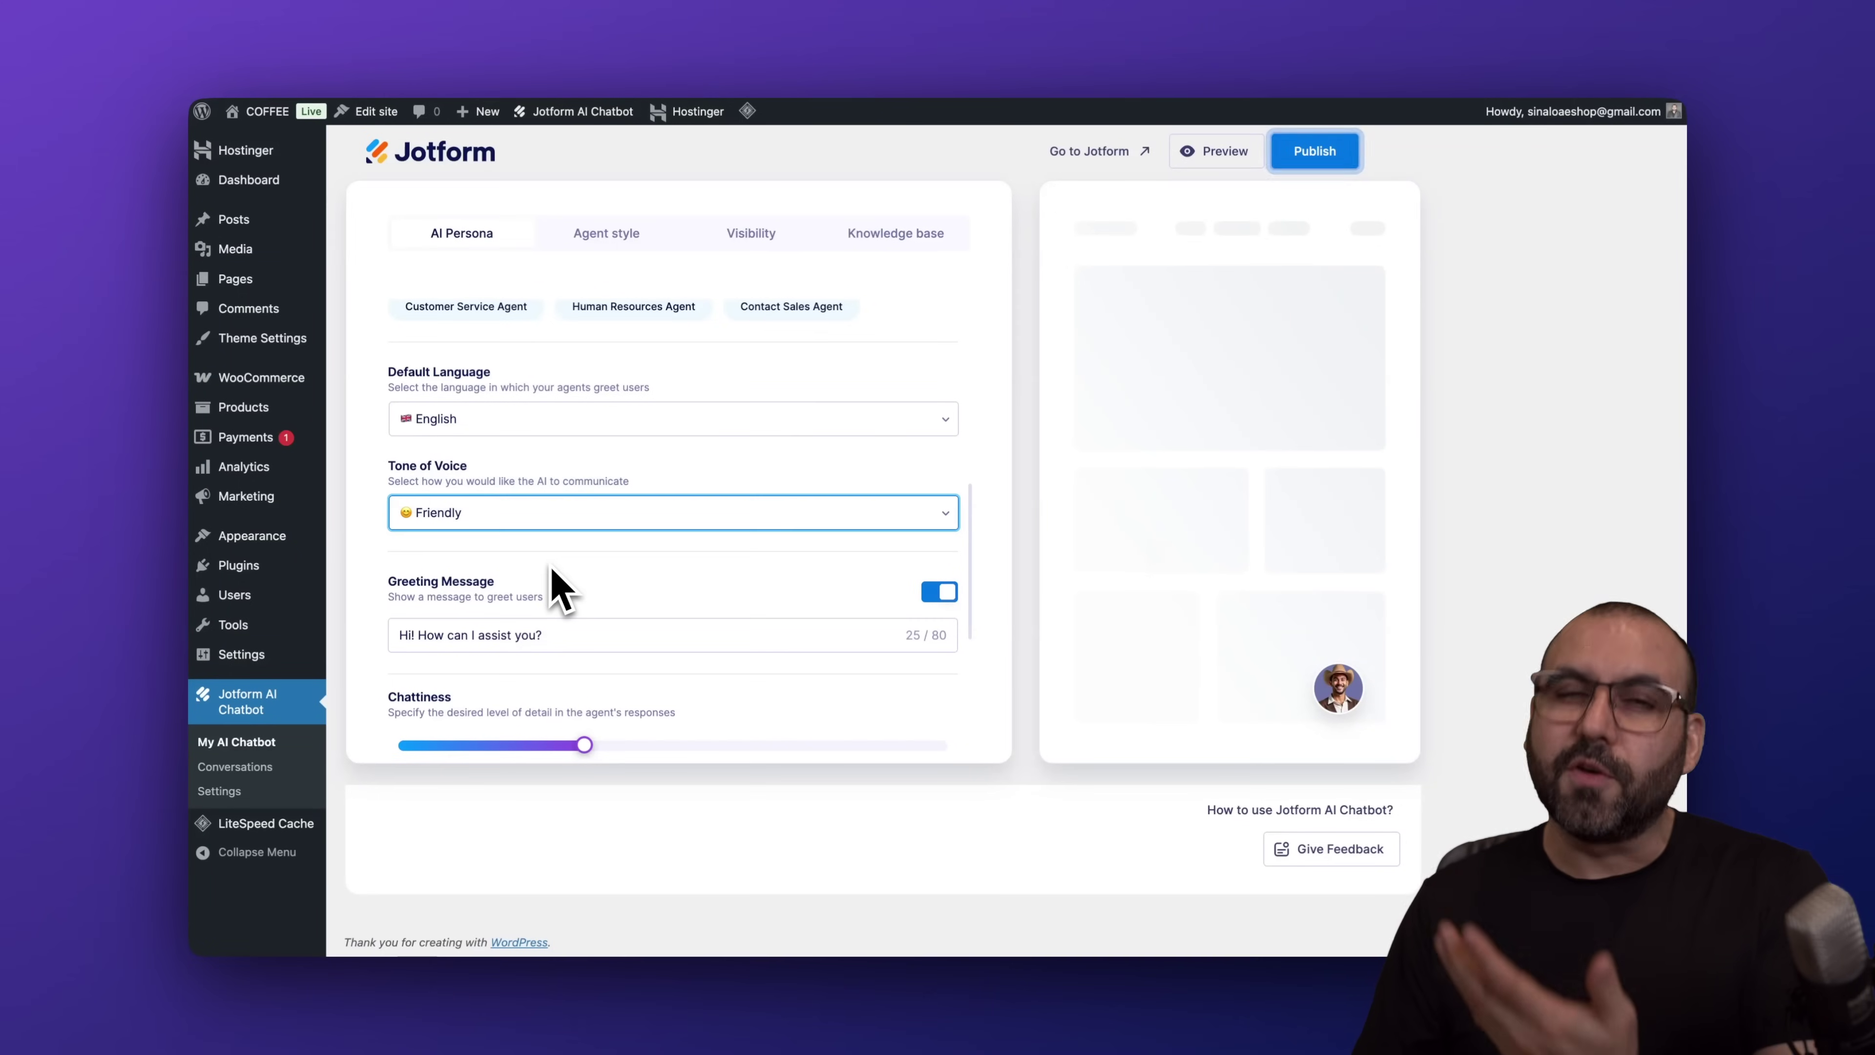
Turn the greeting message off and on again, and review the chattiness level and chat guidelines.
{"action": "scroll", "coordinate": [556, 584], "scroll_direction": "down", "scroll_amount": 3}
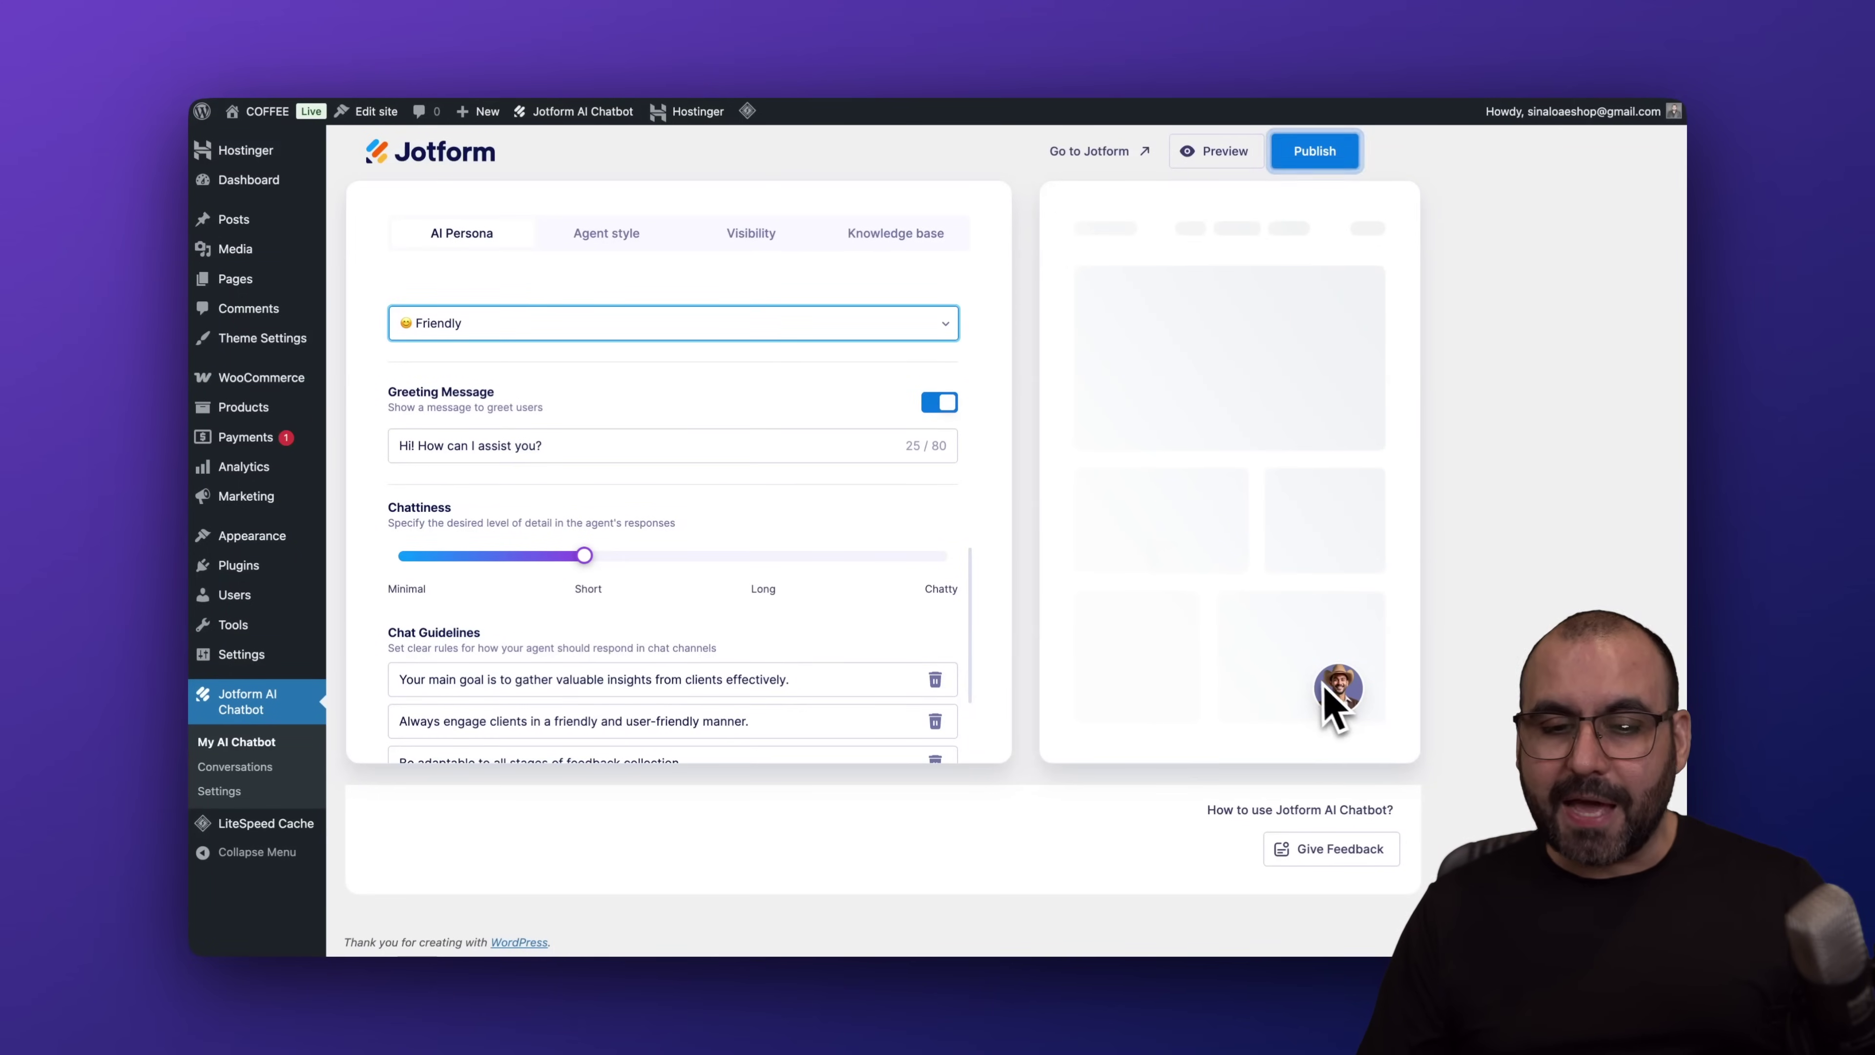
{"action": "left_click", "coordinate": [939, 401]}
{"action": "left_click", "coordinate": [939, 402]}
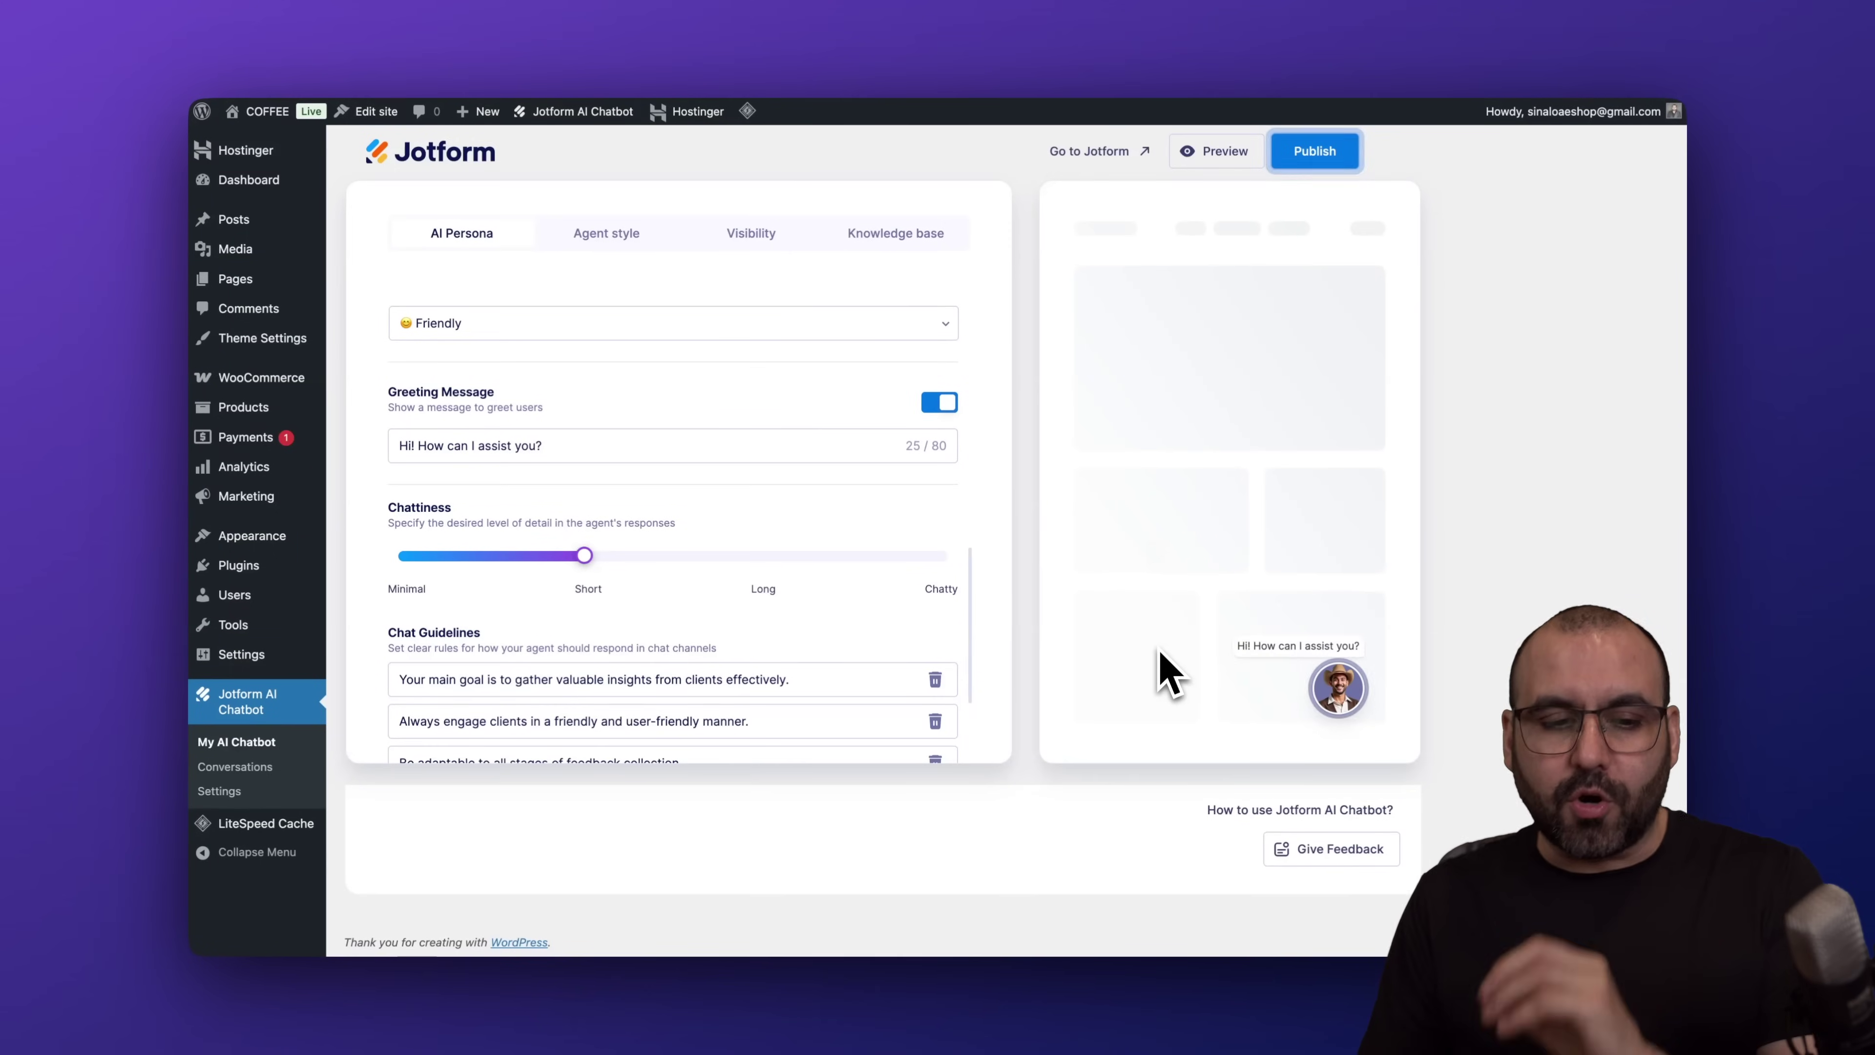
{"action": "scroll", "coordinate": [634, 620], "scroll_direction": "down", "scroll_amount": 2}
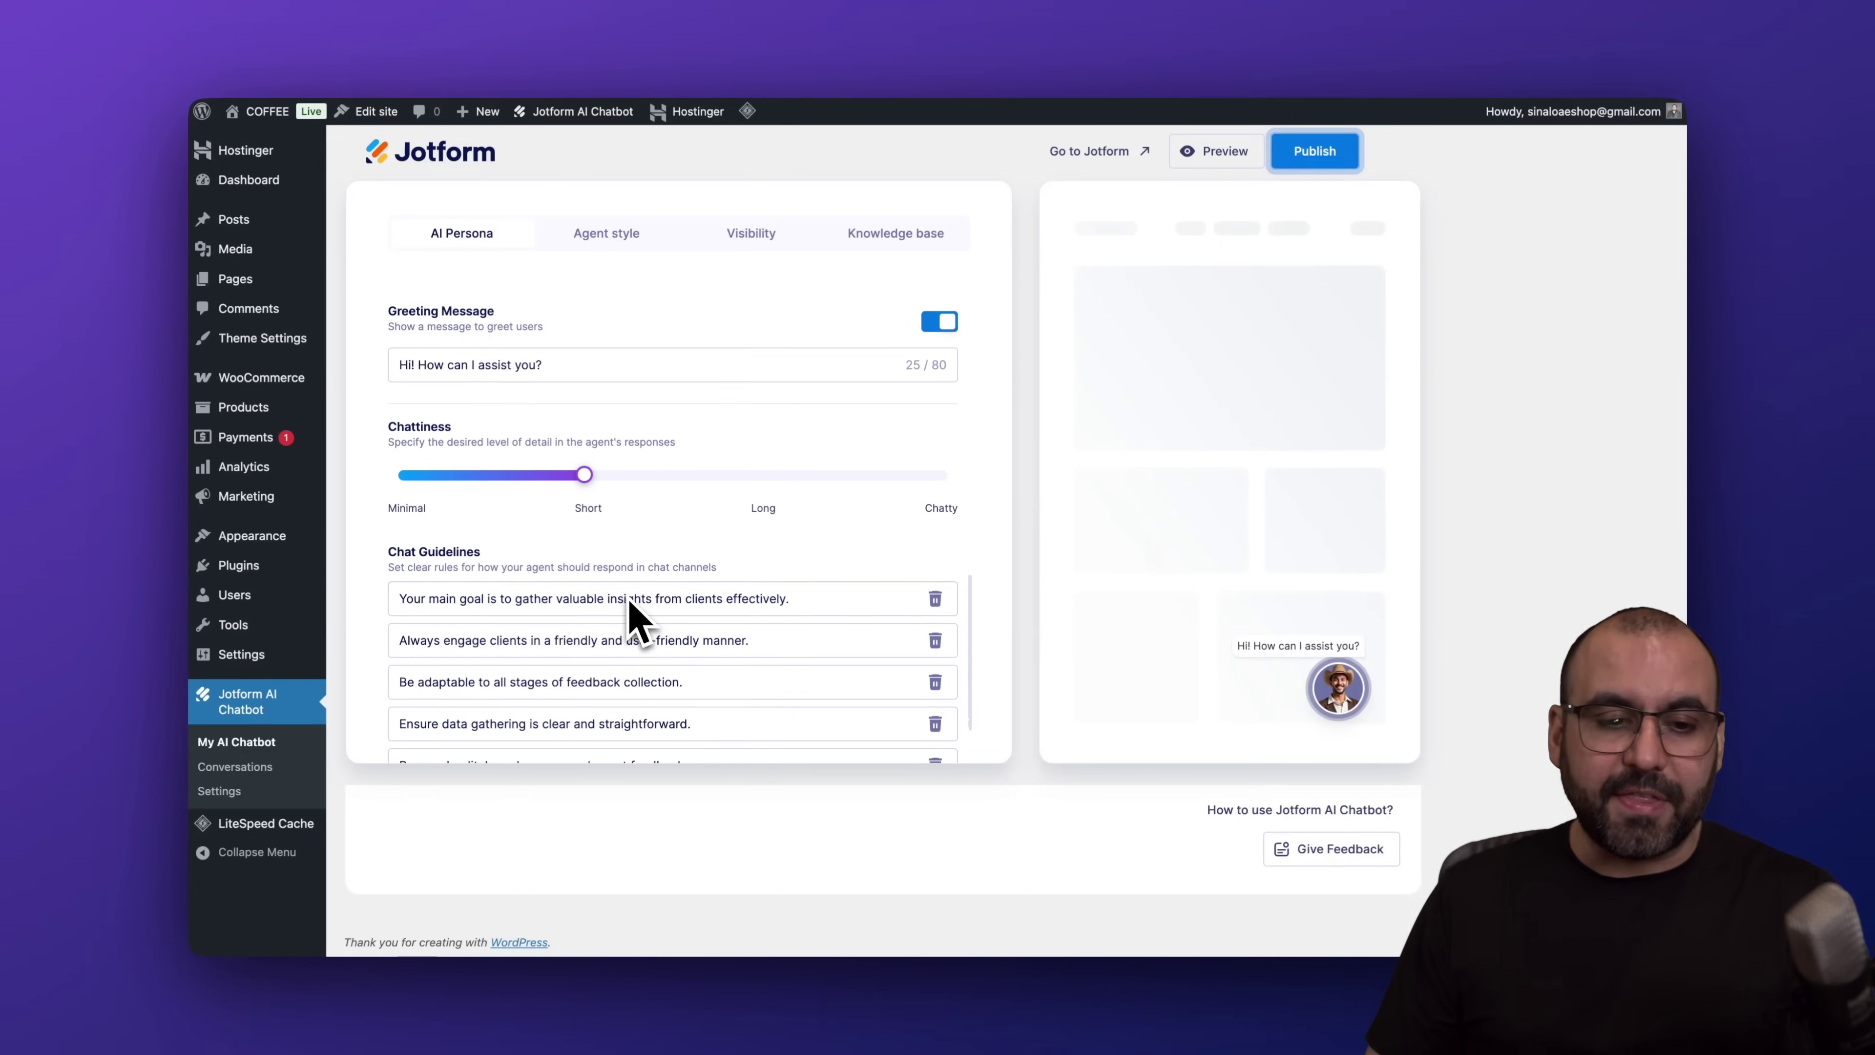
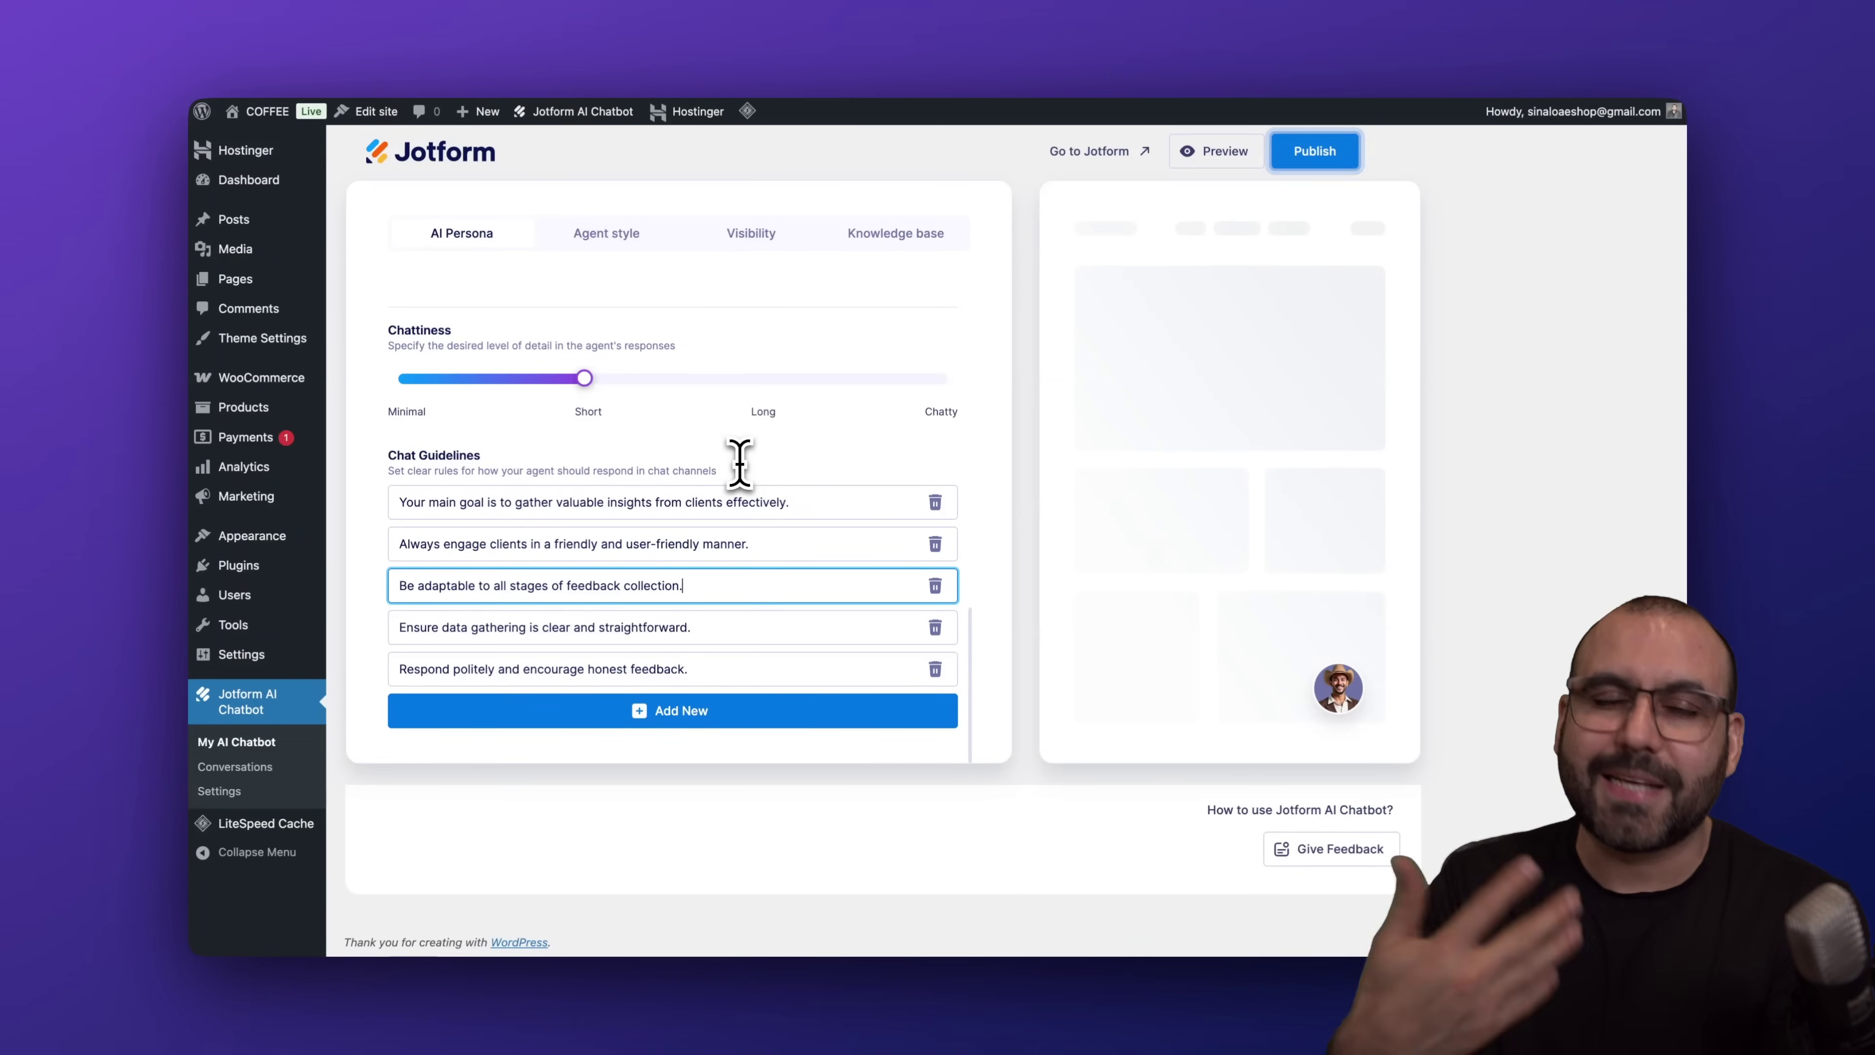
{"action": "scroll", "coordinate": [739, 463], "scroll_direction": "up", "scroll_amount": 5}
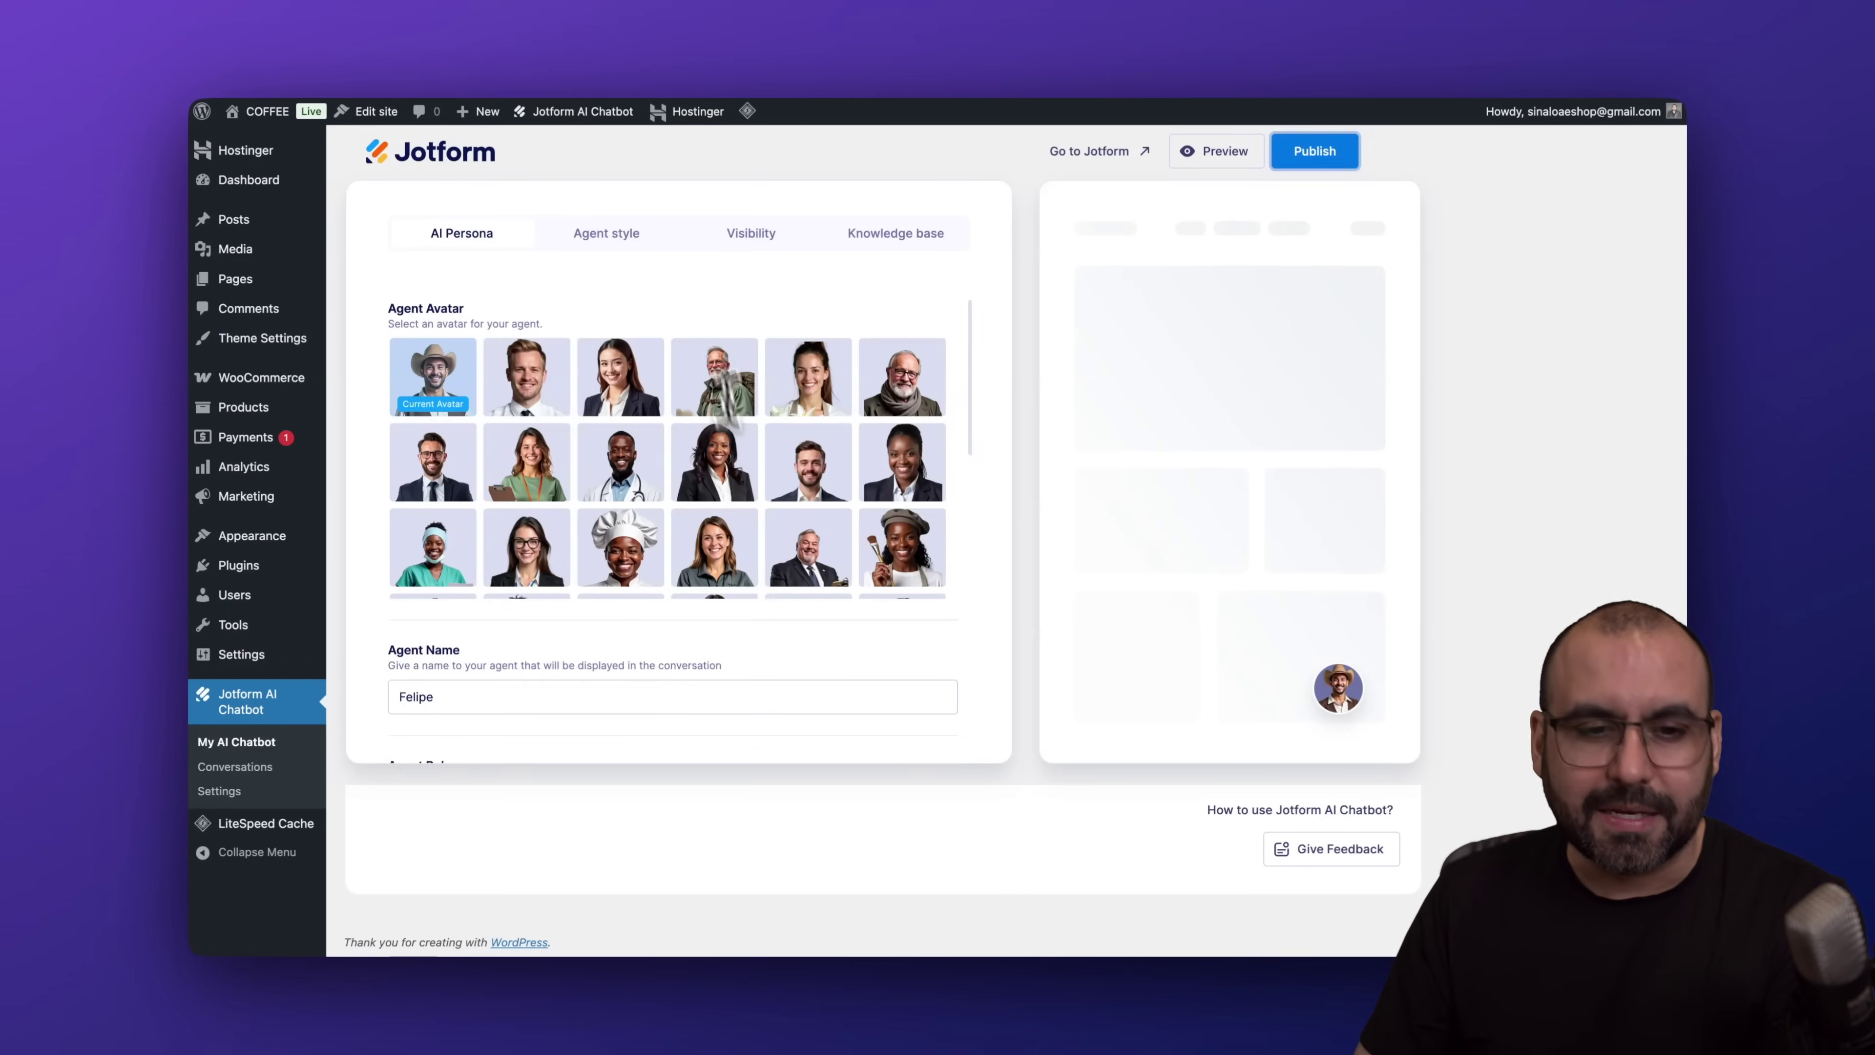
Review the agent style settings and open the chatbot's conversation window in the preview.
{"action": "left_click", "coordinate": [639, 249]}
{"action": "scroll", "coordinate": [805, 635], "scroll_direction": "down", "scroll_amount": 2}
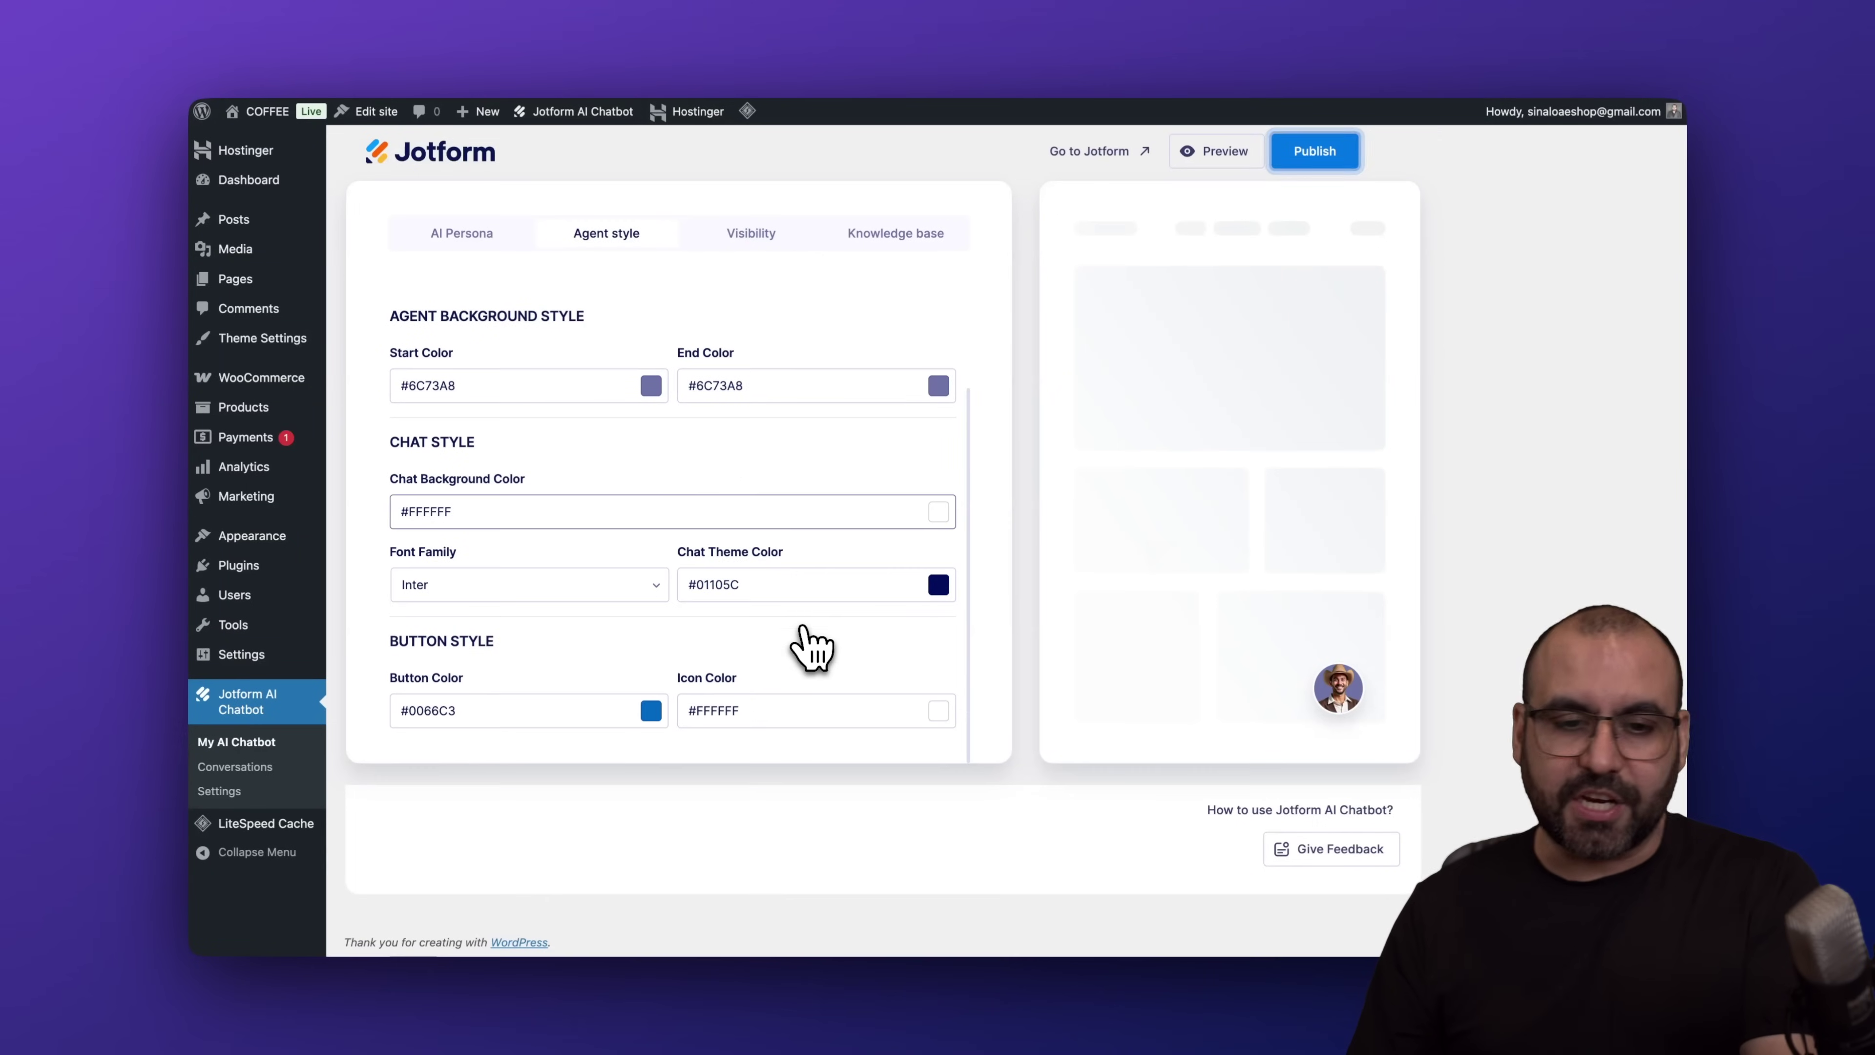
{"action": "scroll", "coordinate": [812, 643], "scroll_direction": "up", "scroll_amount": 2}
{"action": "left_click", "coordinate": [1356, 709]}
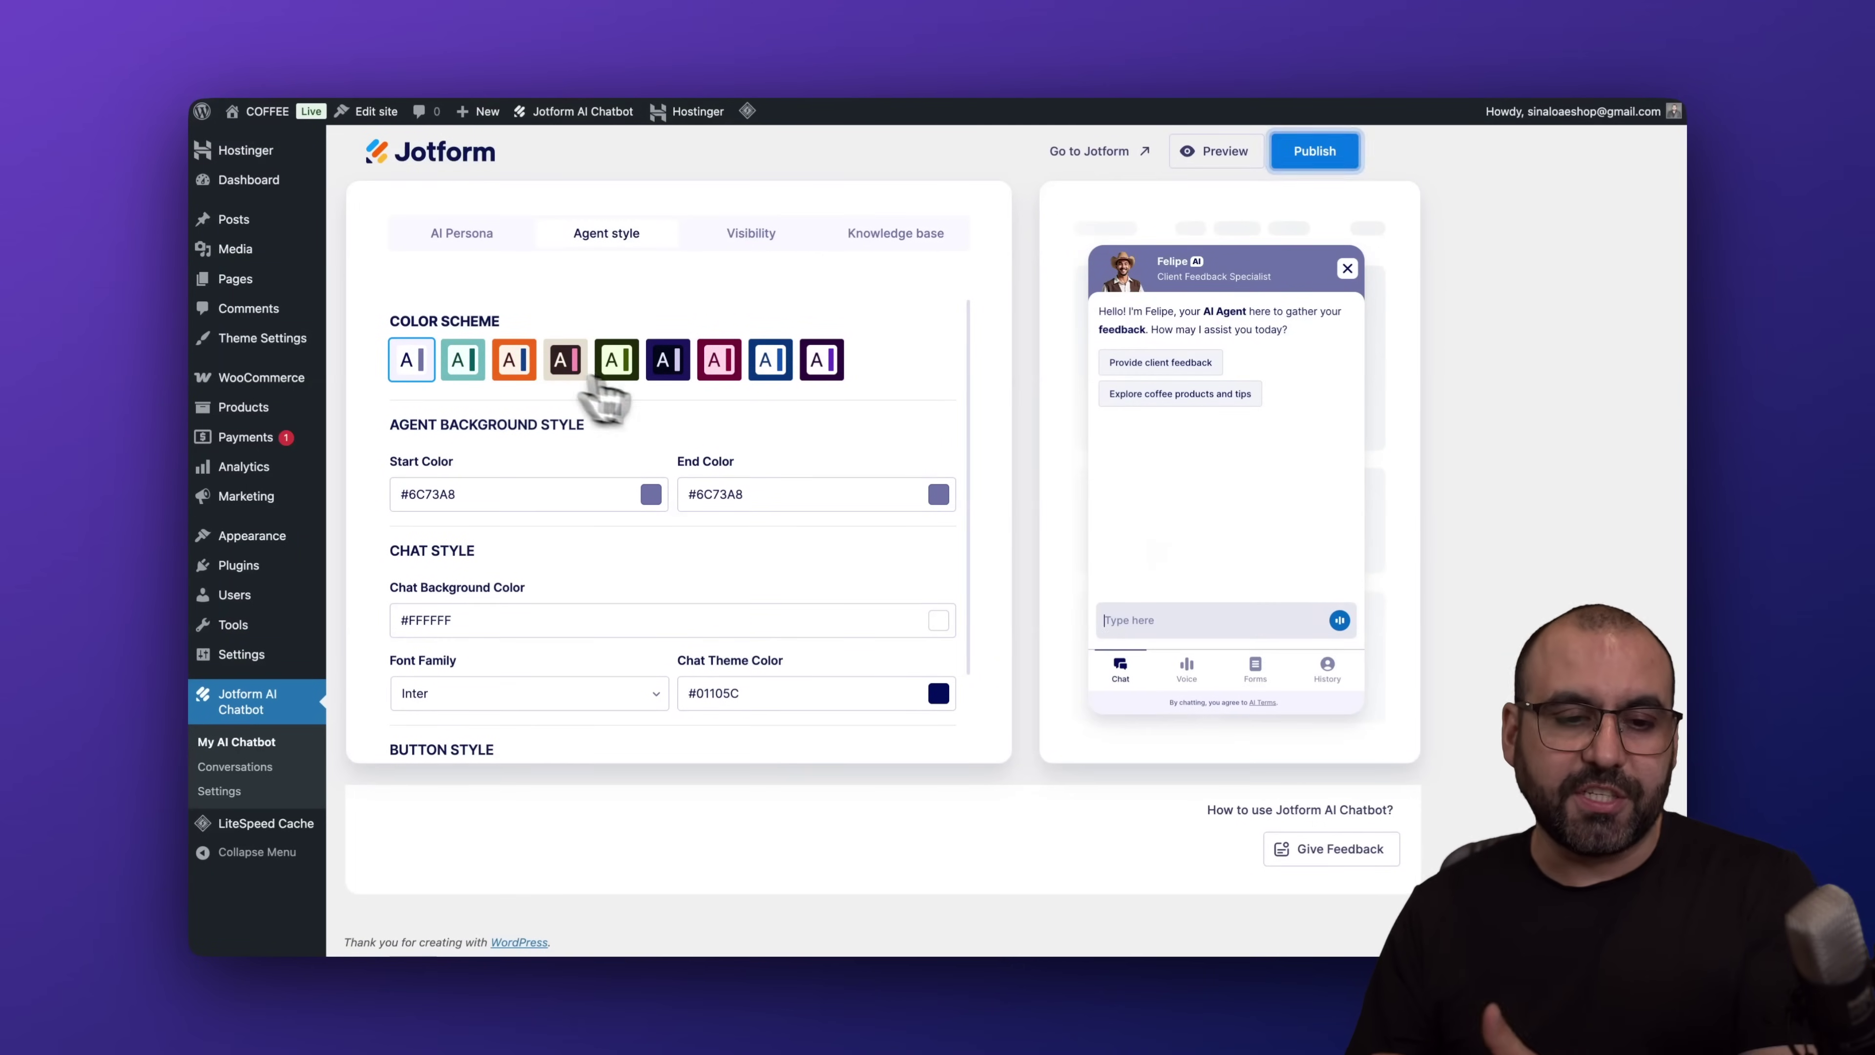
Try the Extended layout in the chatbot's visibility settings and restore the Minimal layout.
{"action": "scroll", "coordinate": [664, 443], "scroll_direction": "down", "scroll_amount": 2}
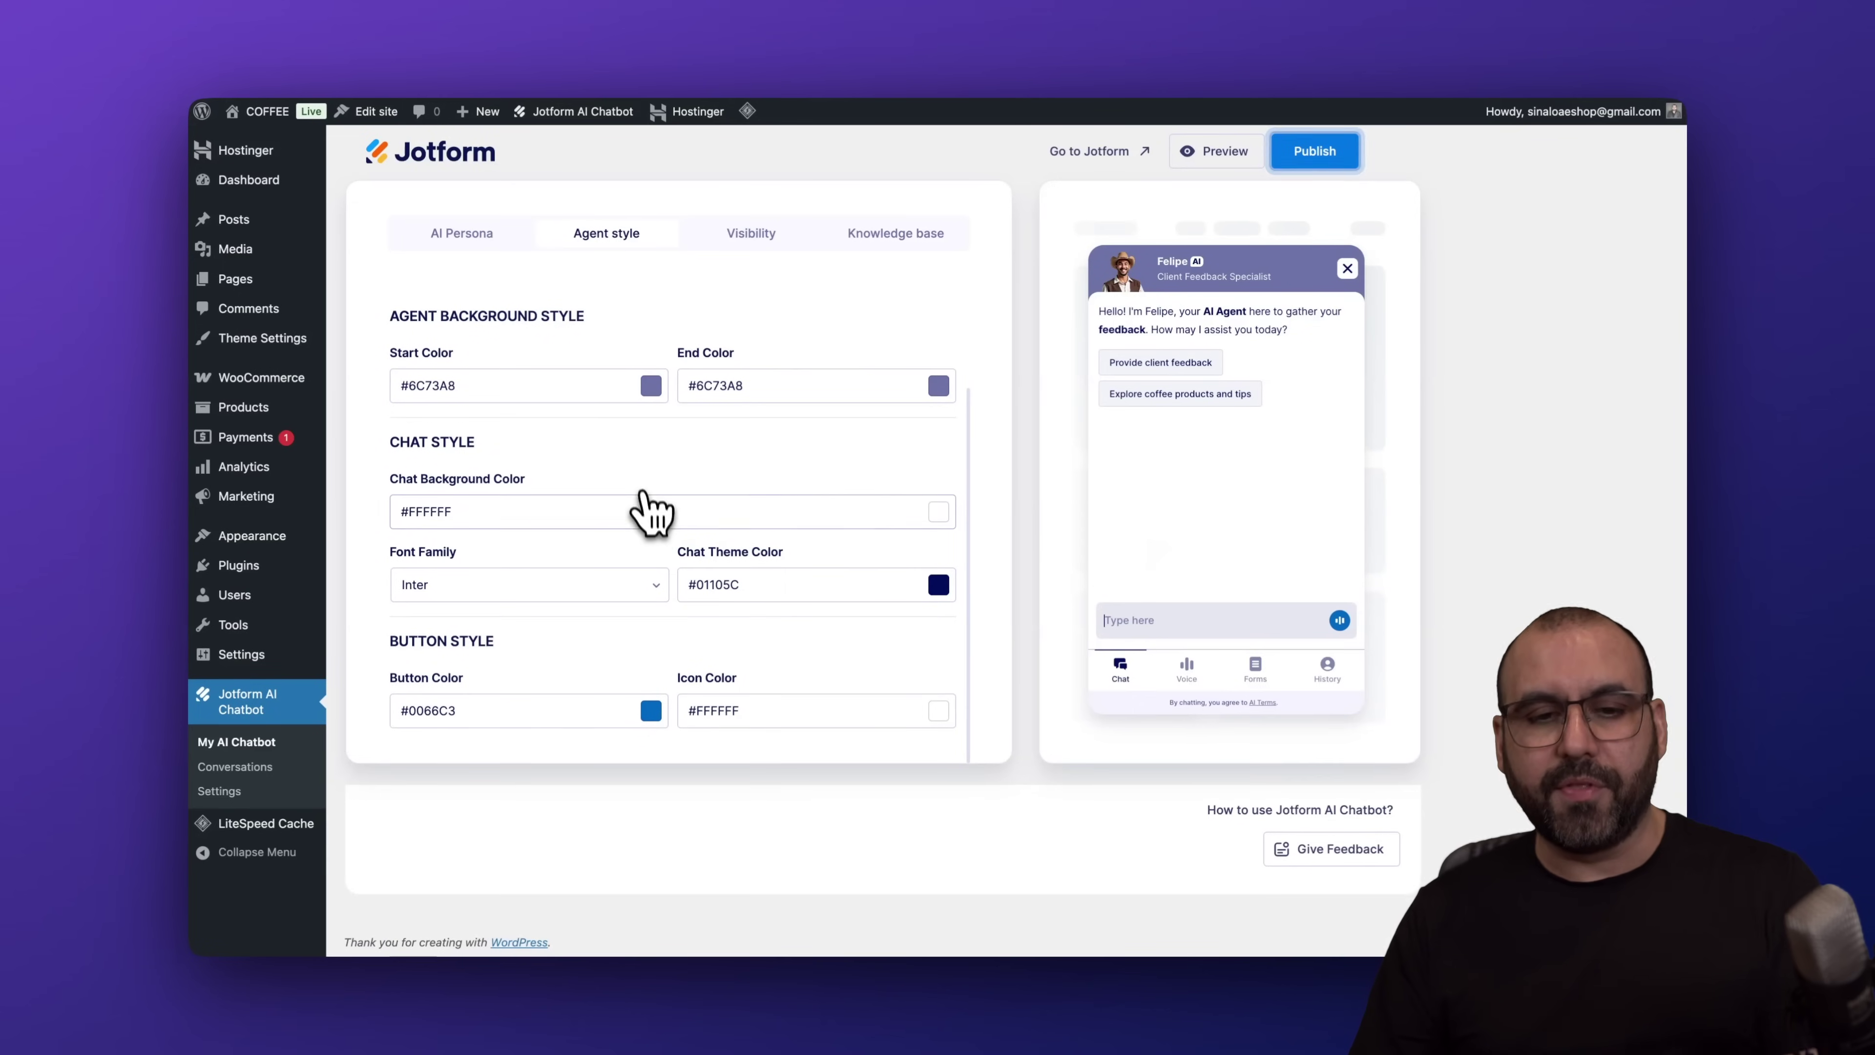
{"action": "left_click", "coordinate": [768, 237]}
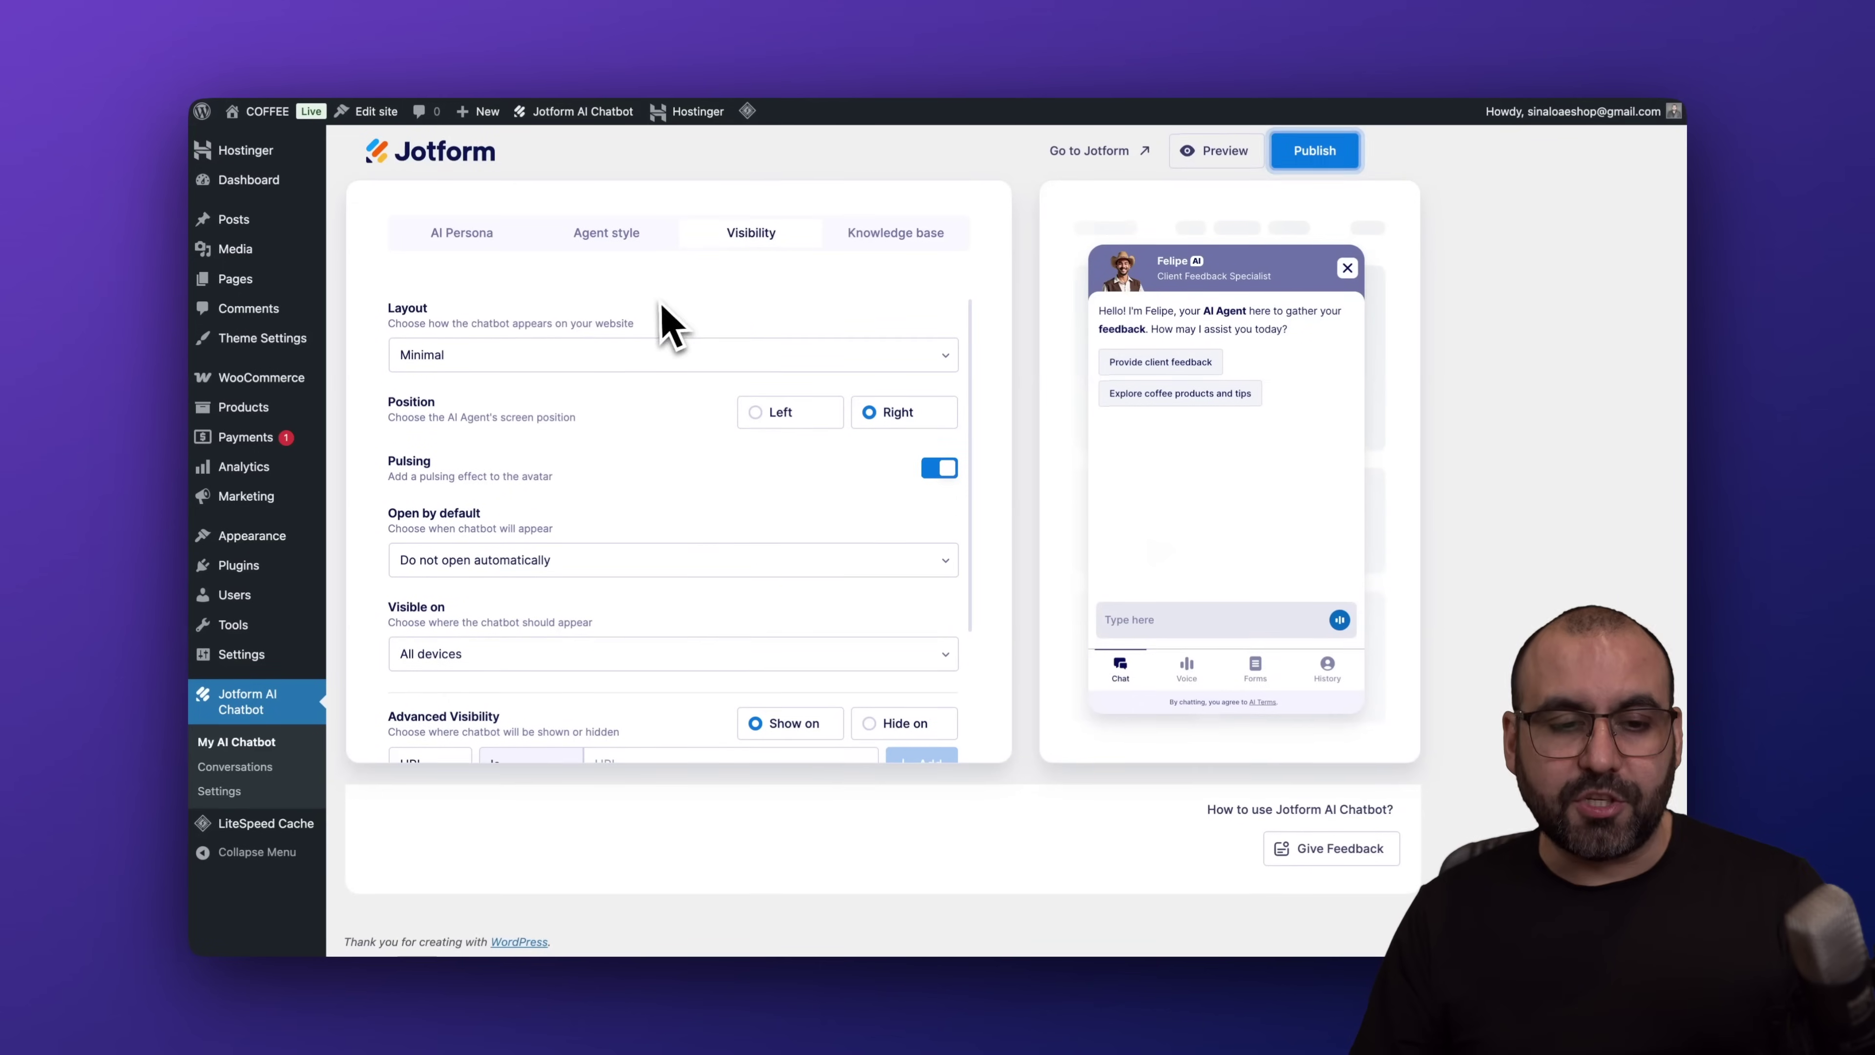
{"action": "left_click", "coordinate": [642, 354]}
{"action": "left_click", "coordinate": [647, 334]}
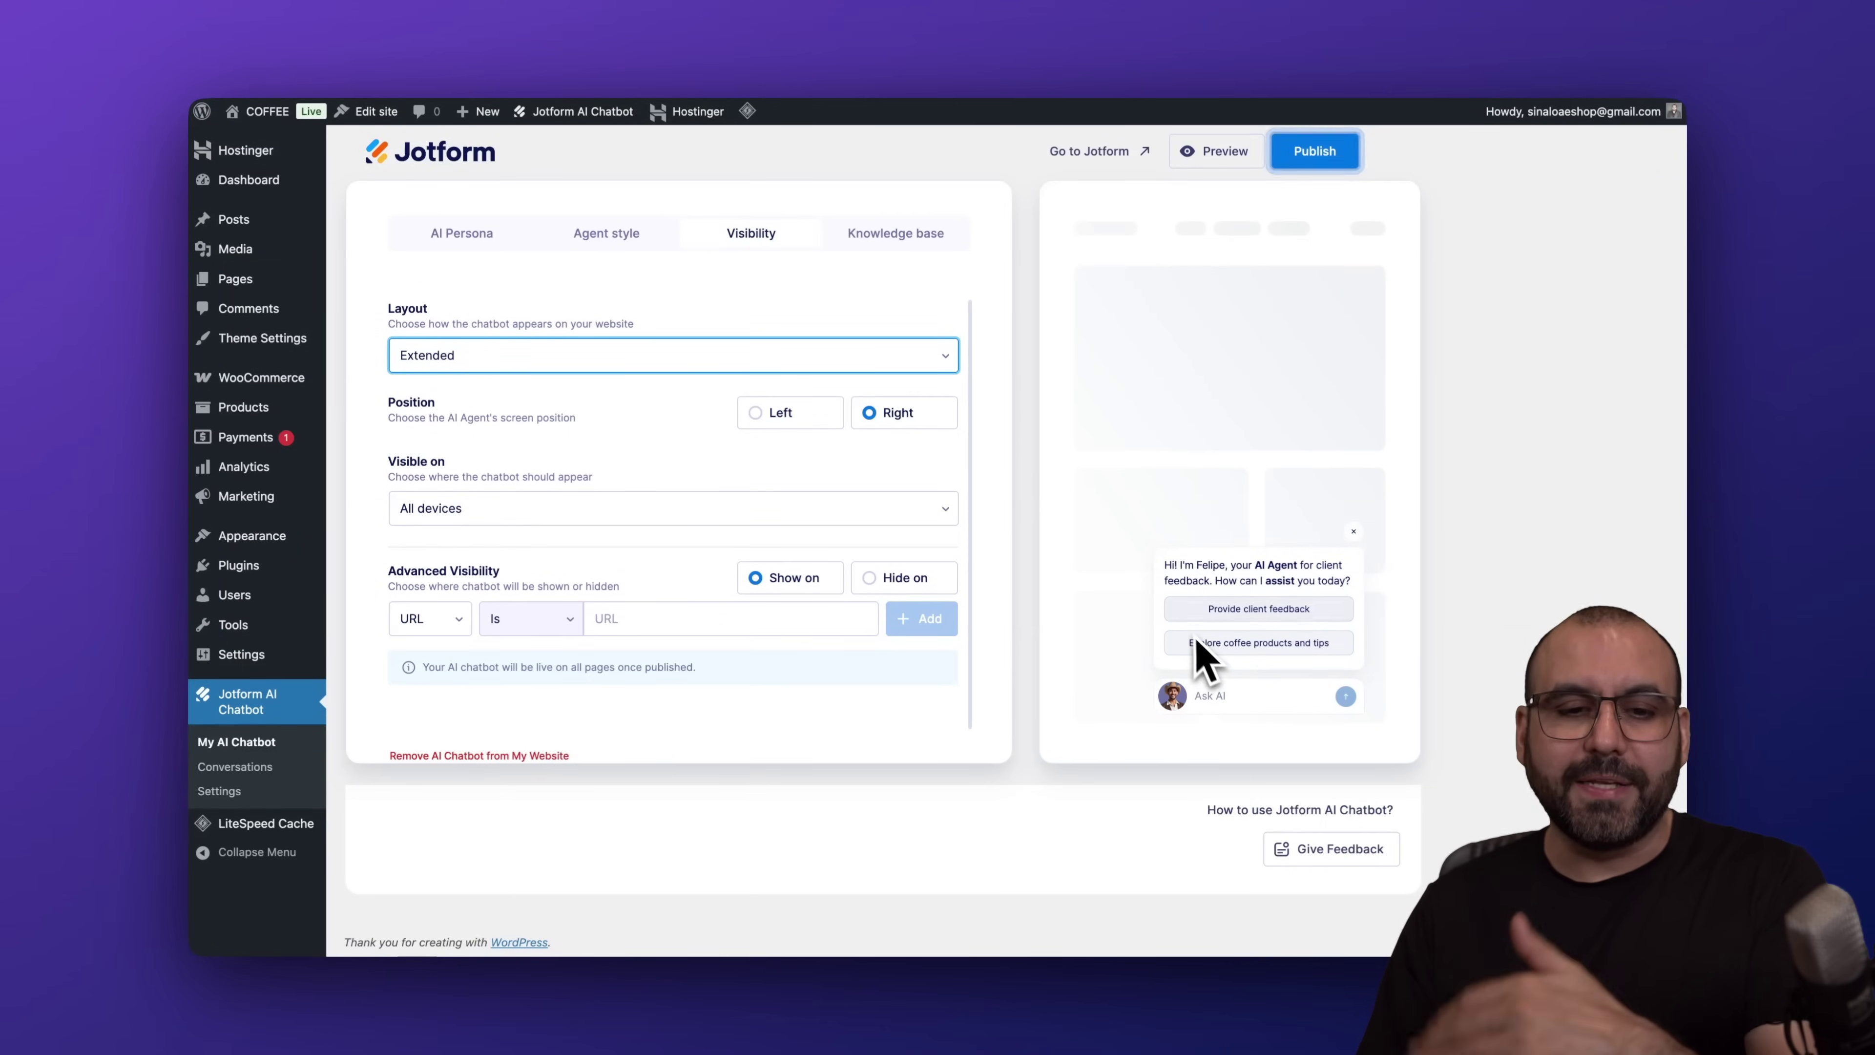
{"action": "left_click", "coordinate": [635, 364]}
{"action": "left_click", "coordinate": [484, 402]}
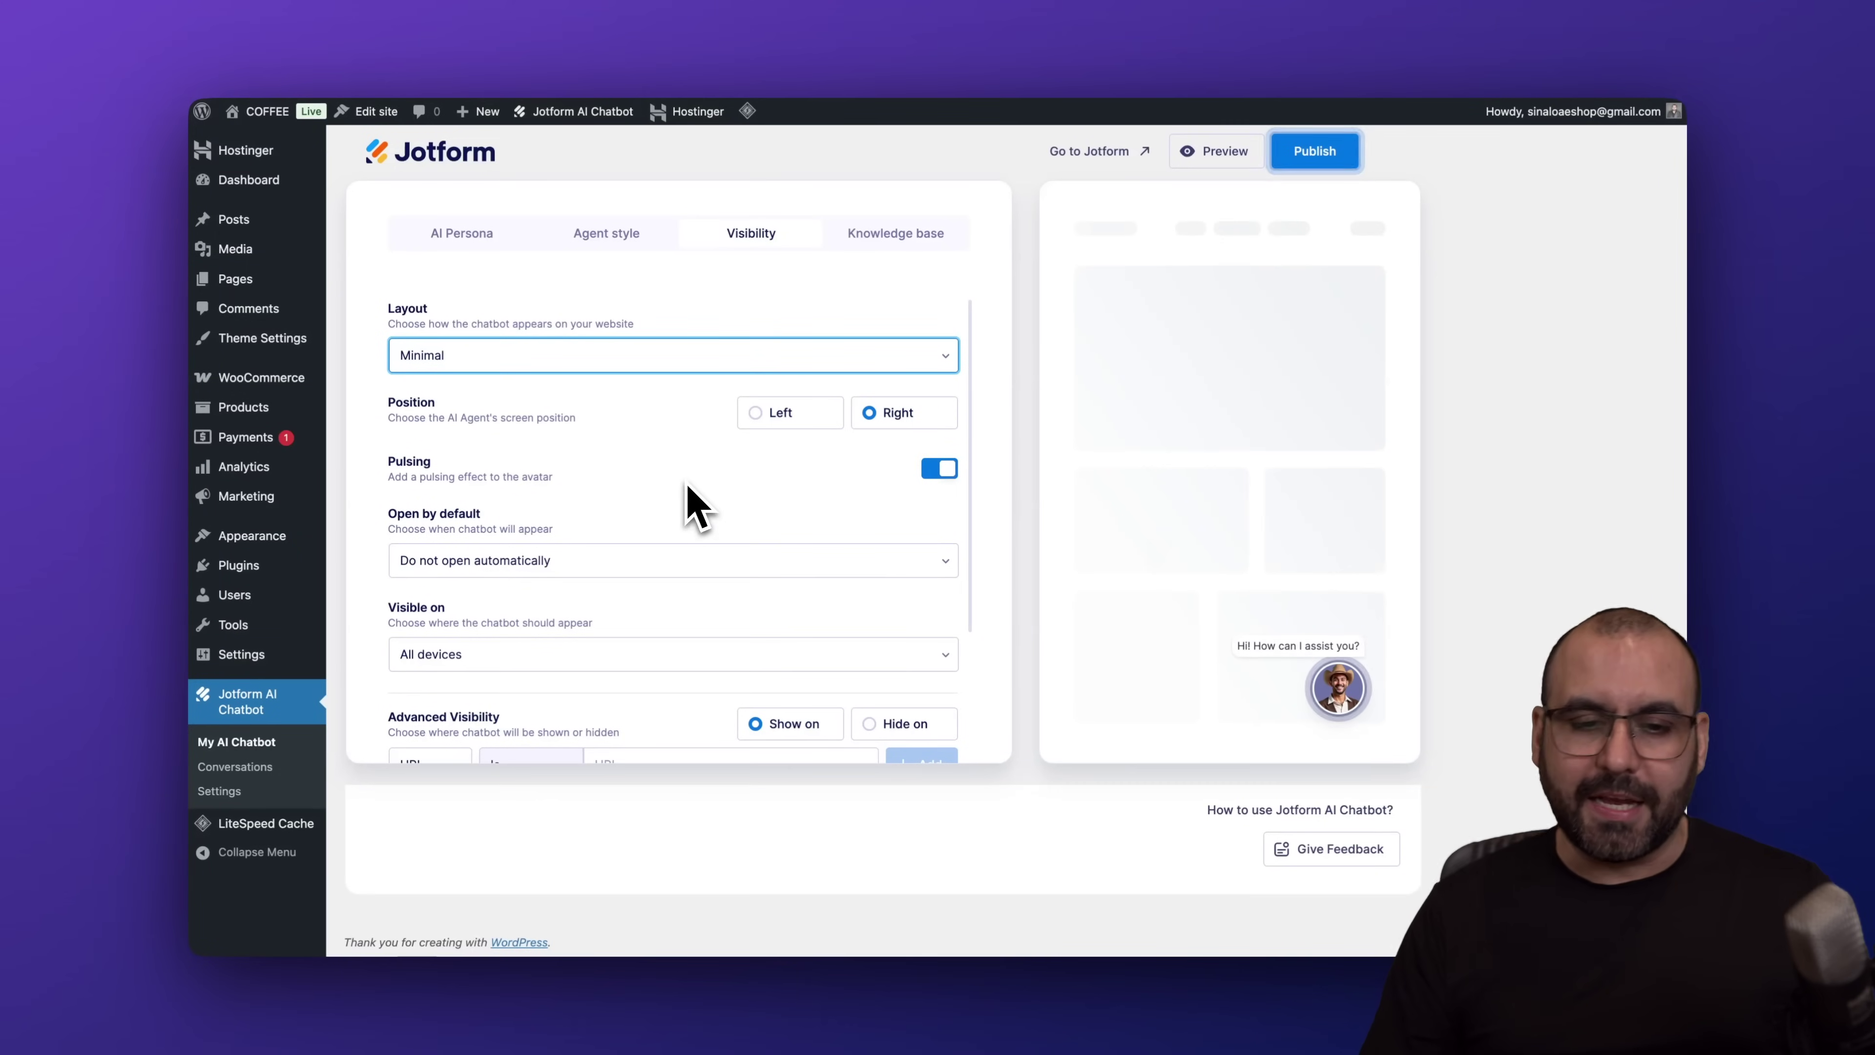
Set the chatbot's position to Left, keeping Do not open automatically and All devices after checking the alternatives.
{"action": "left_click", "coordinate": [756, 413]}
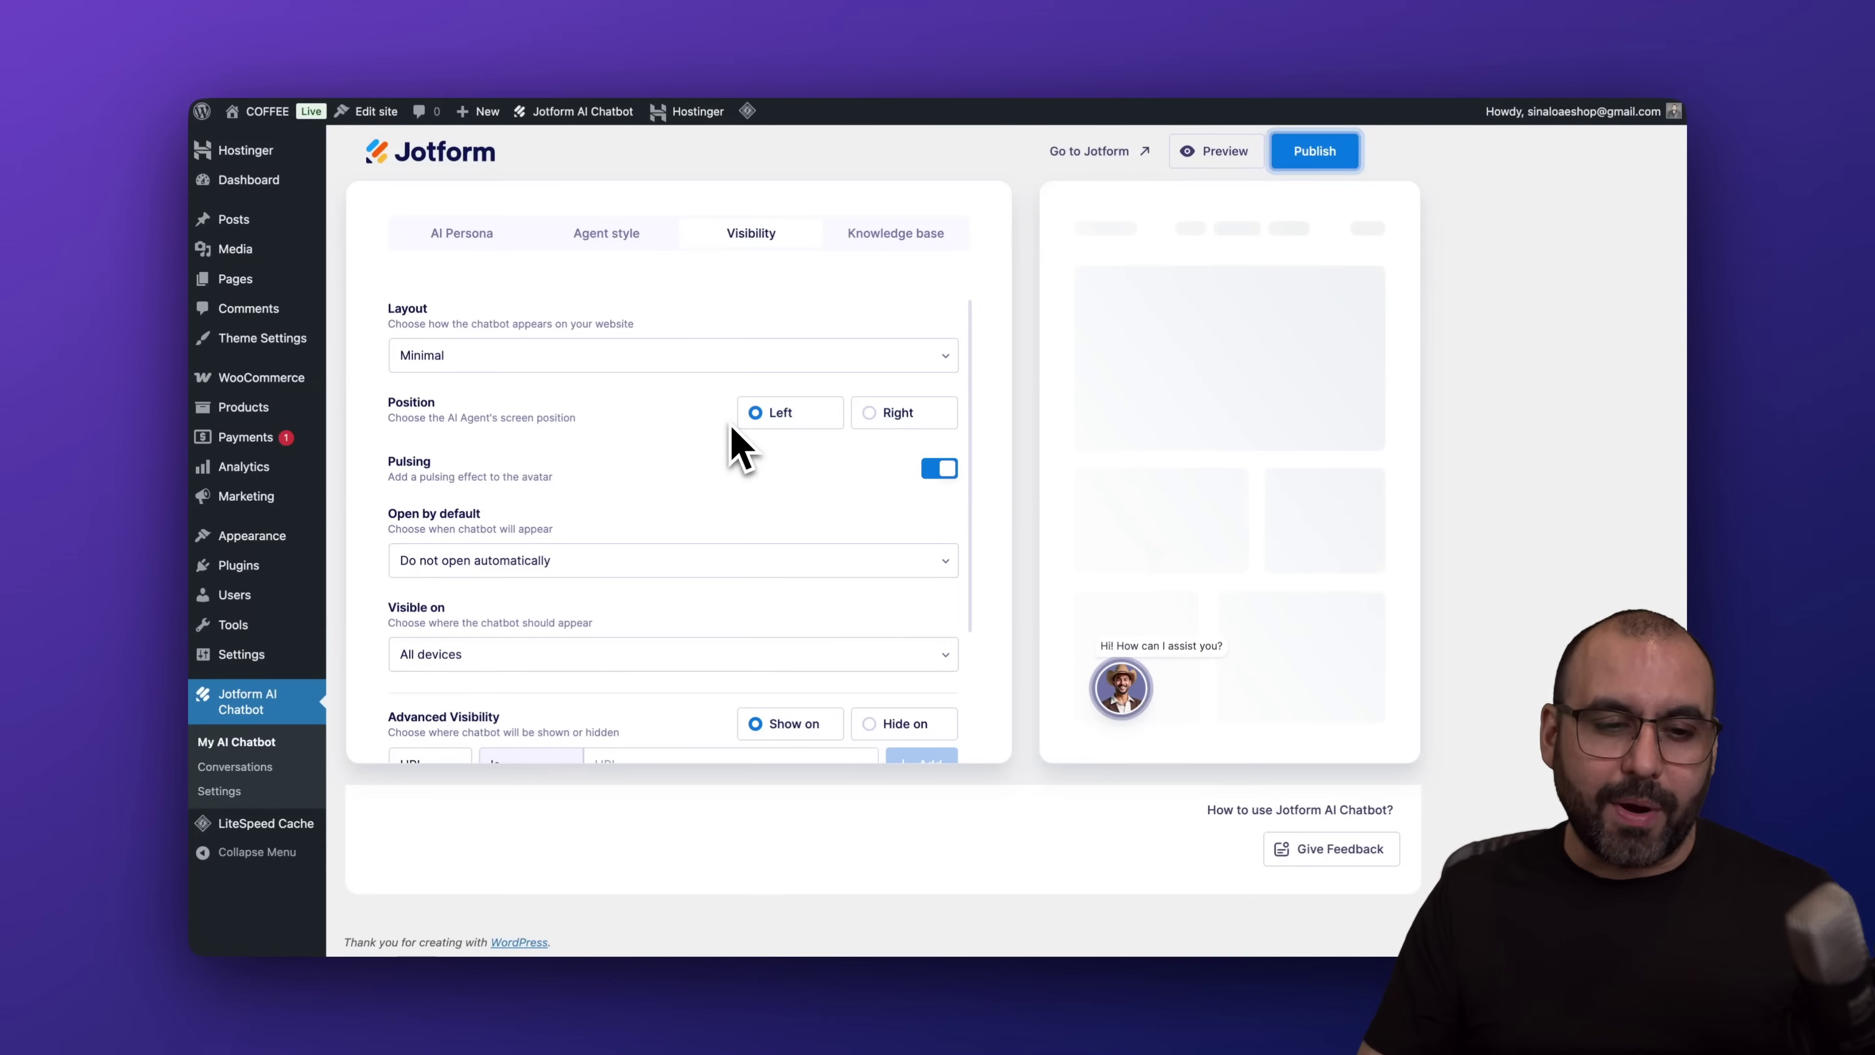
{"action": "scroll", "coordinate": [738, 447], "scroll_direction": "down", "scroll_amount": 2}
{"action": "scroll", "coordinate": [709, 436], "scroll_direction": "down", "scroll_amount": 1}
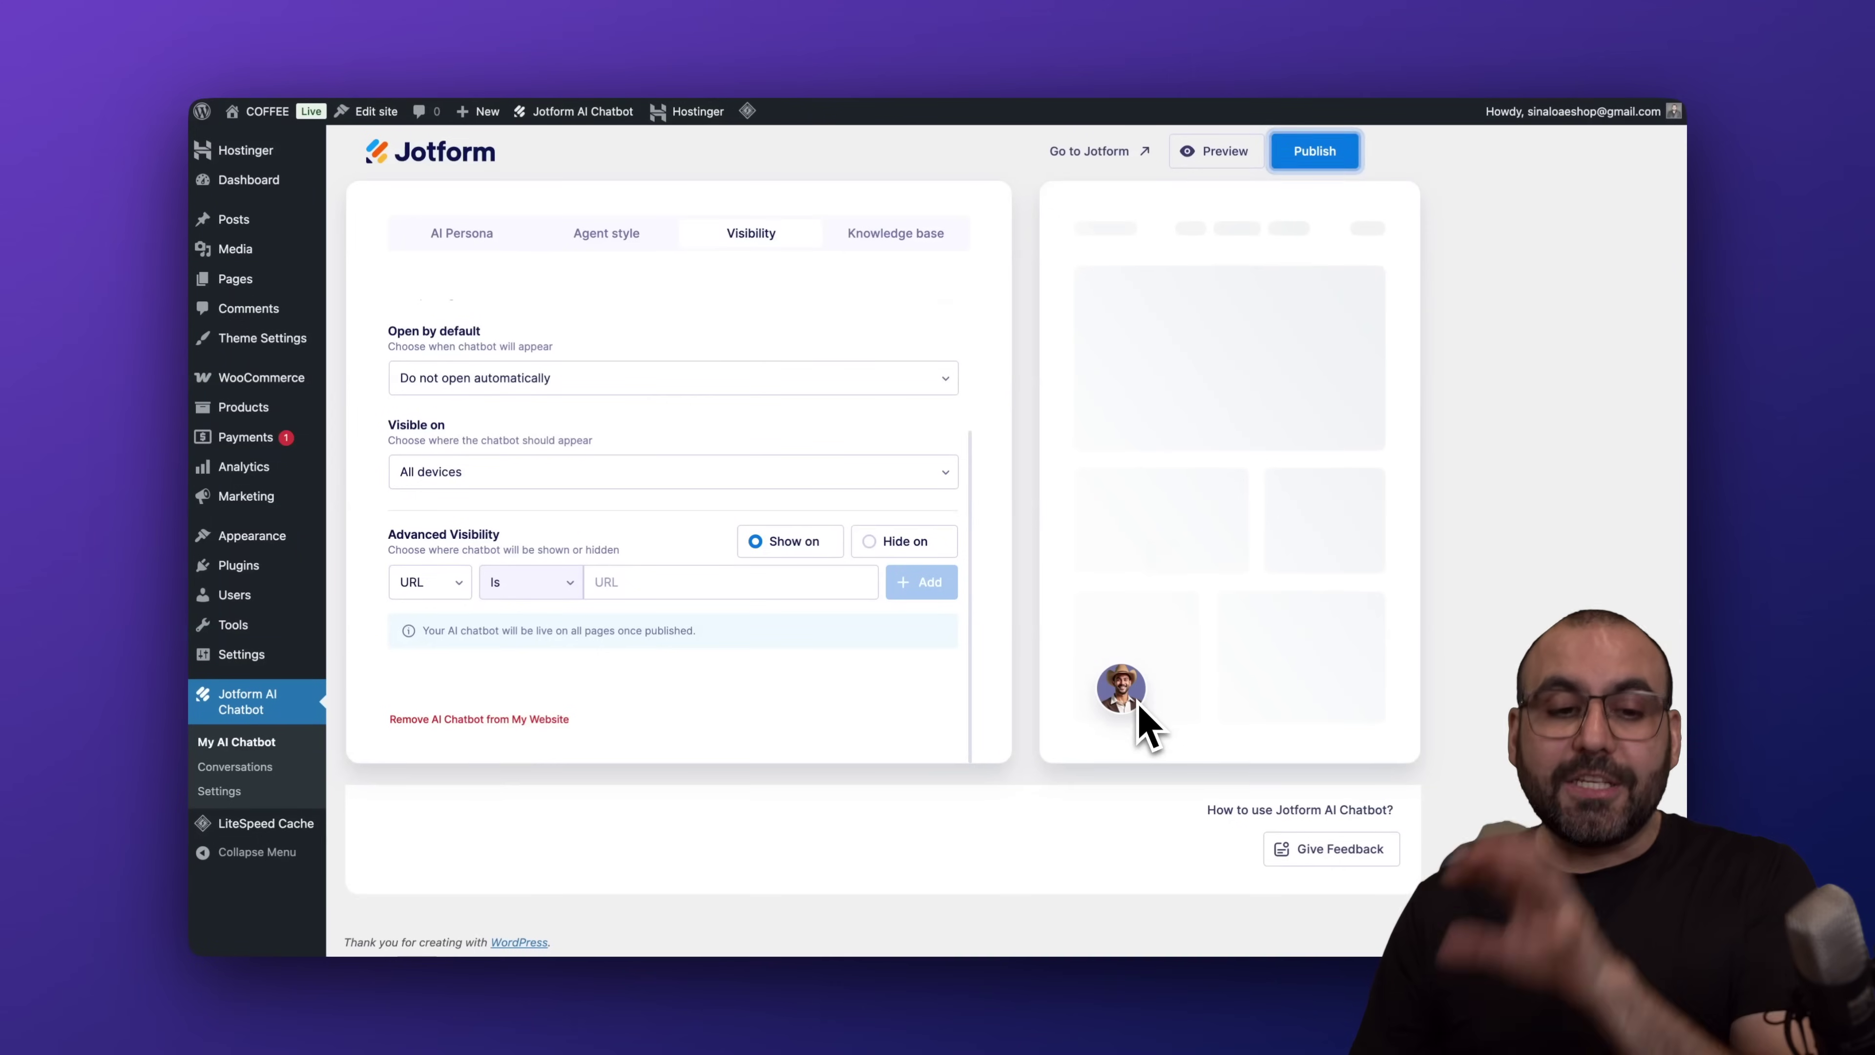
{"action": "left_click", "coordinate": [693, 379]}
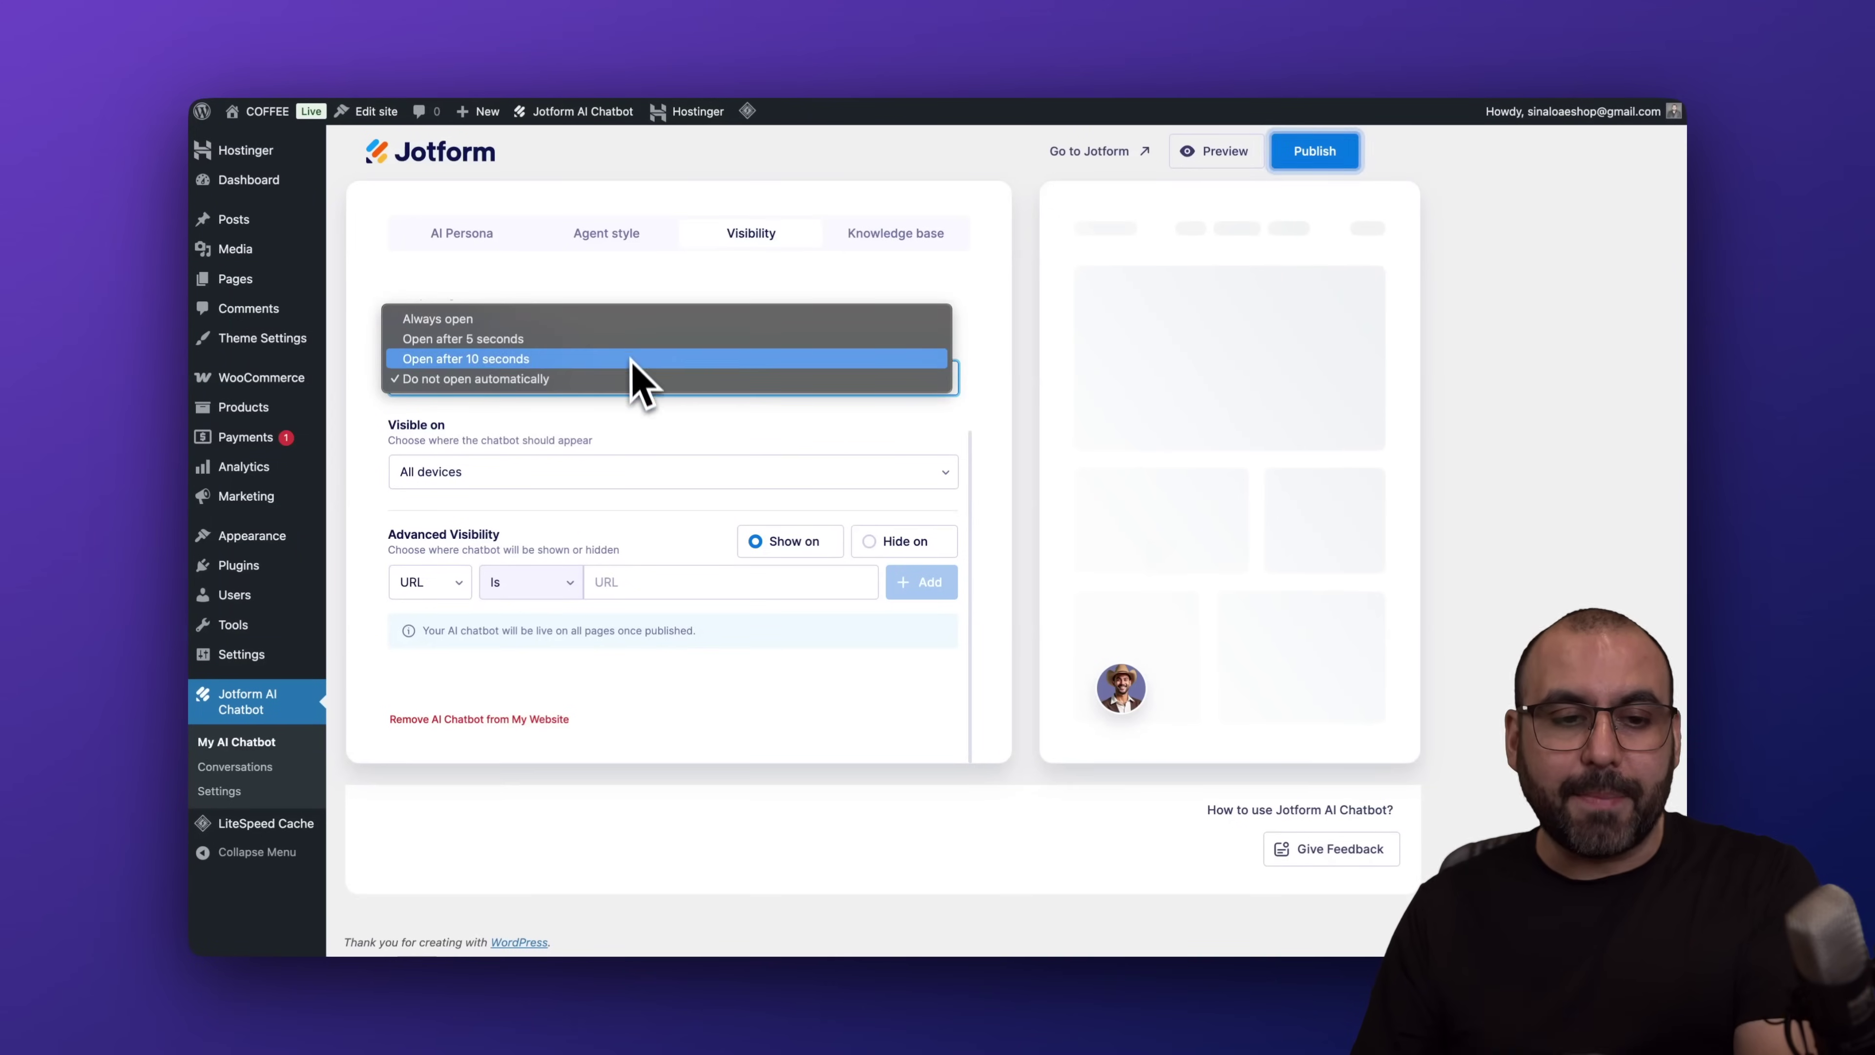
{"action": "left_click", "coordinate": [801, 442]}
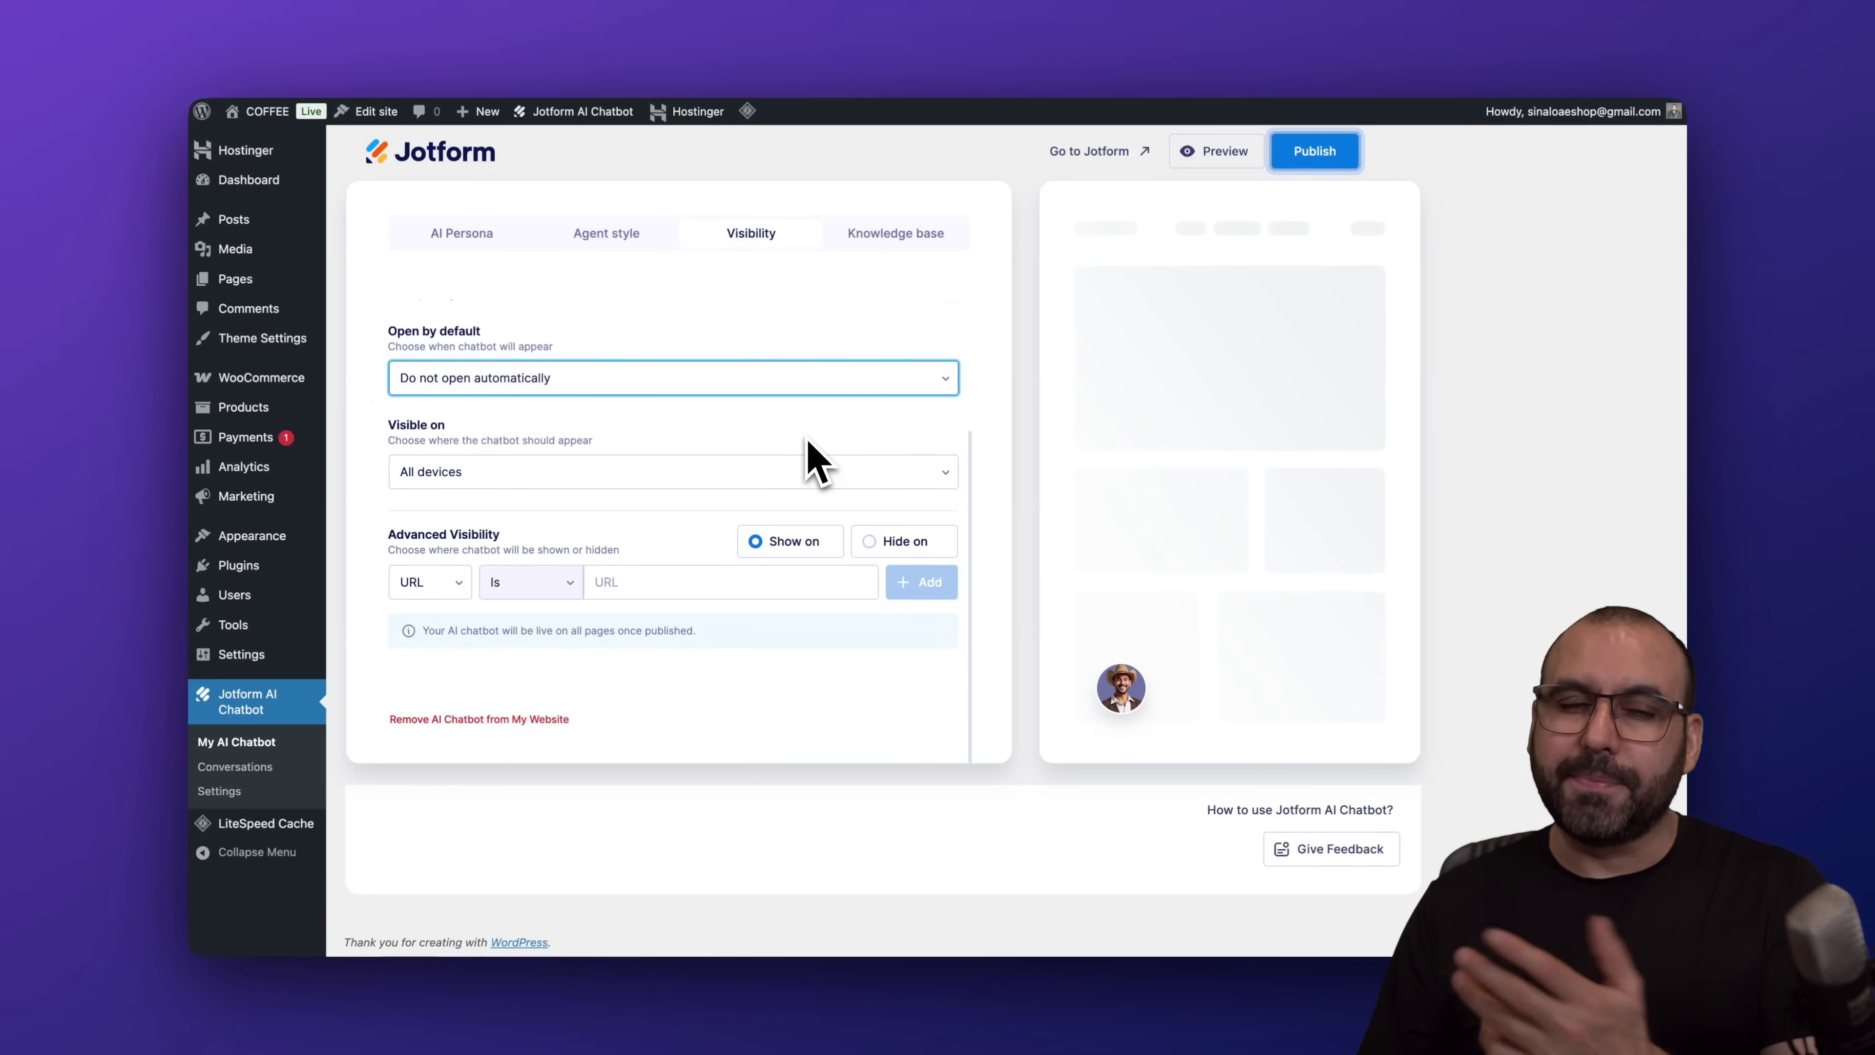
{"action": "left_click", "coordinate": [498, 480]}
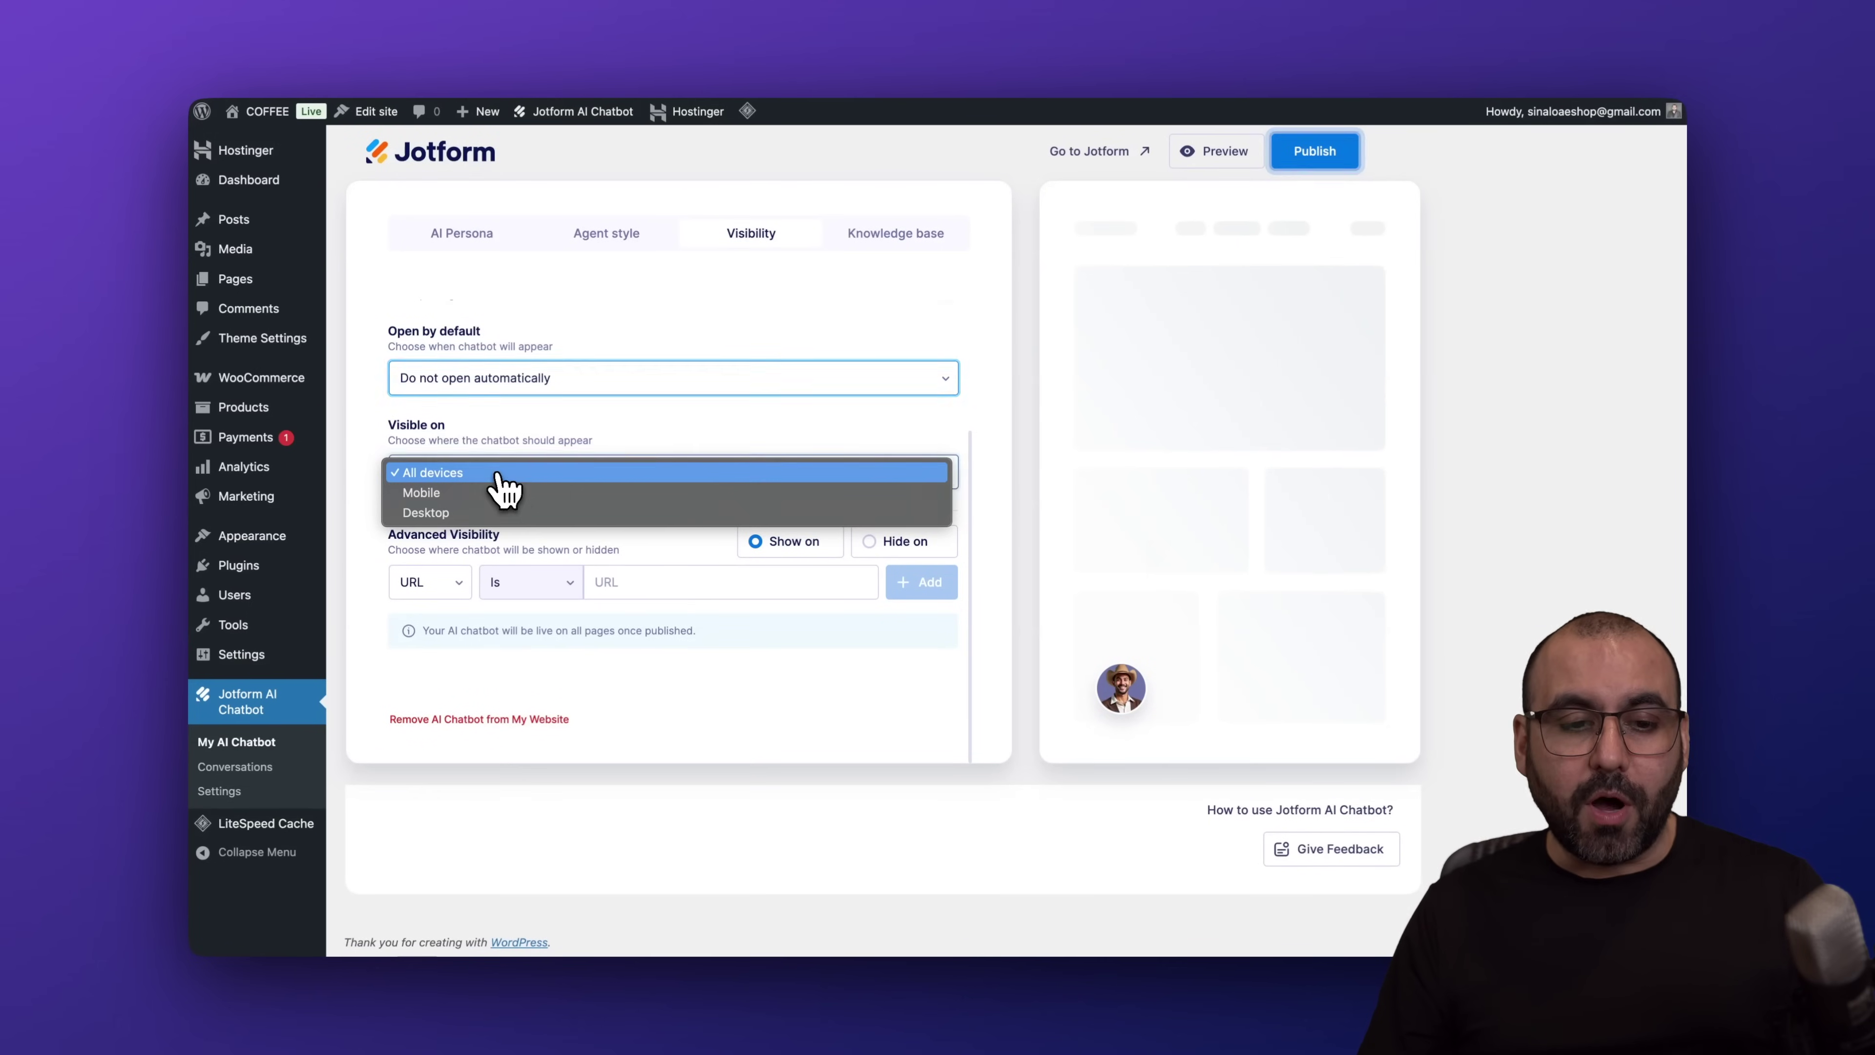
{"action": "left_click", "coordinate": [557, 431]}
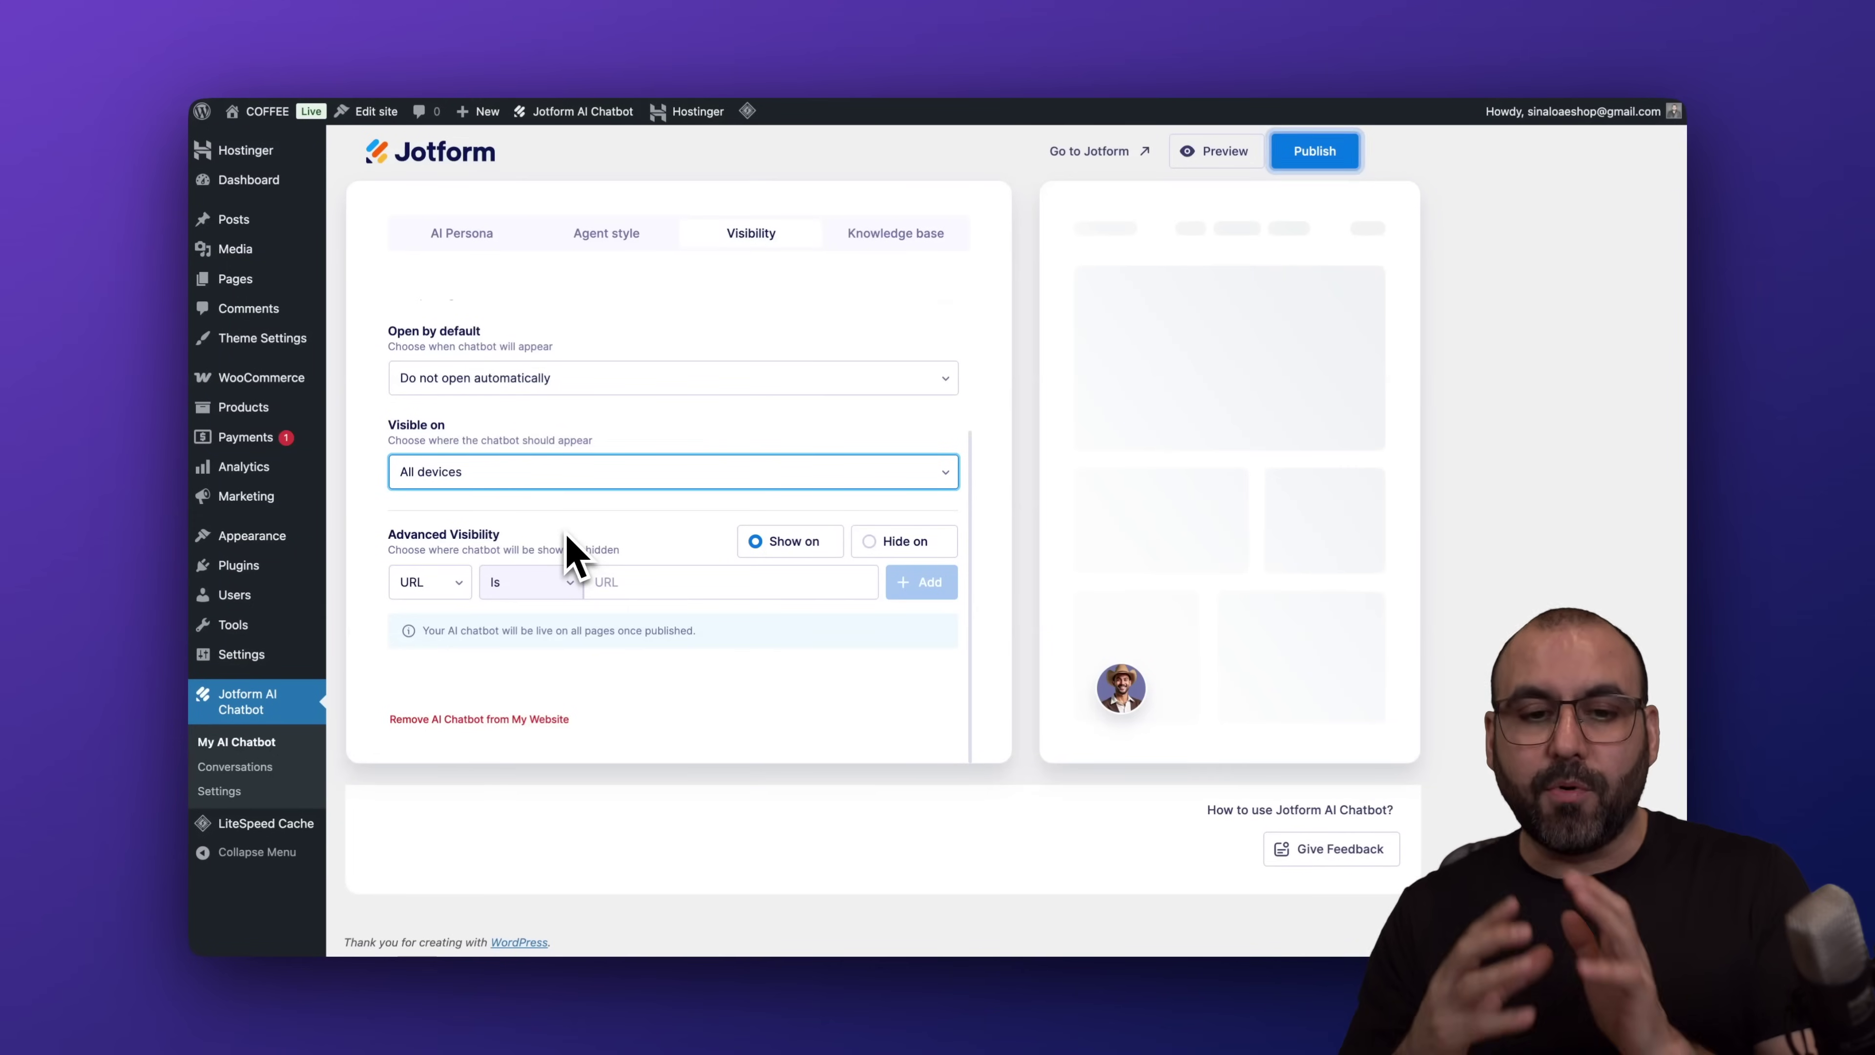
Set the advanced visibility rule to Hide on with Page as its type, and check the selectable pages without choosing one.
{"action": "left_click", "coordinate": [886, 551]}
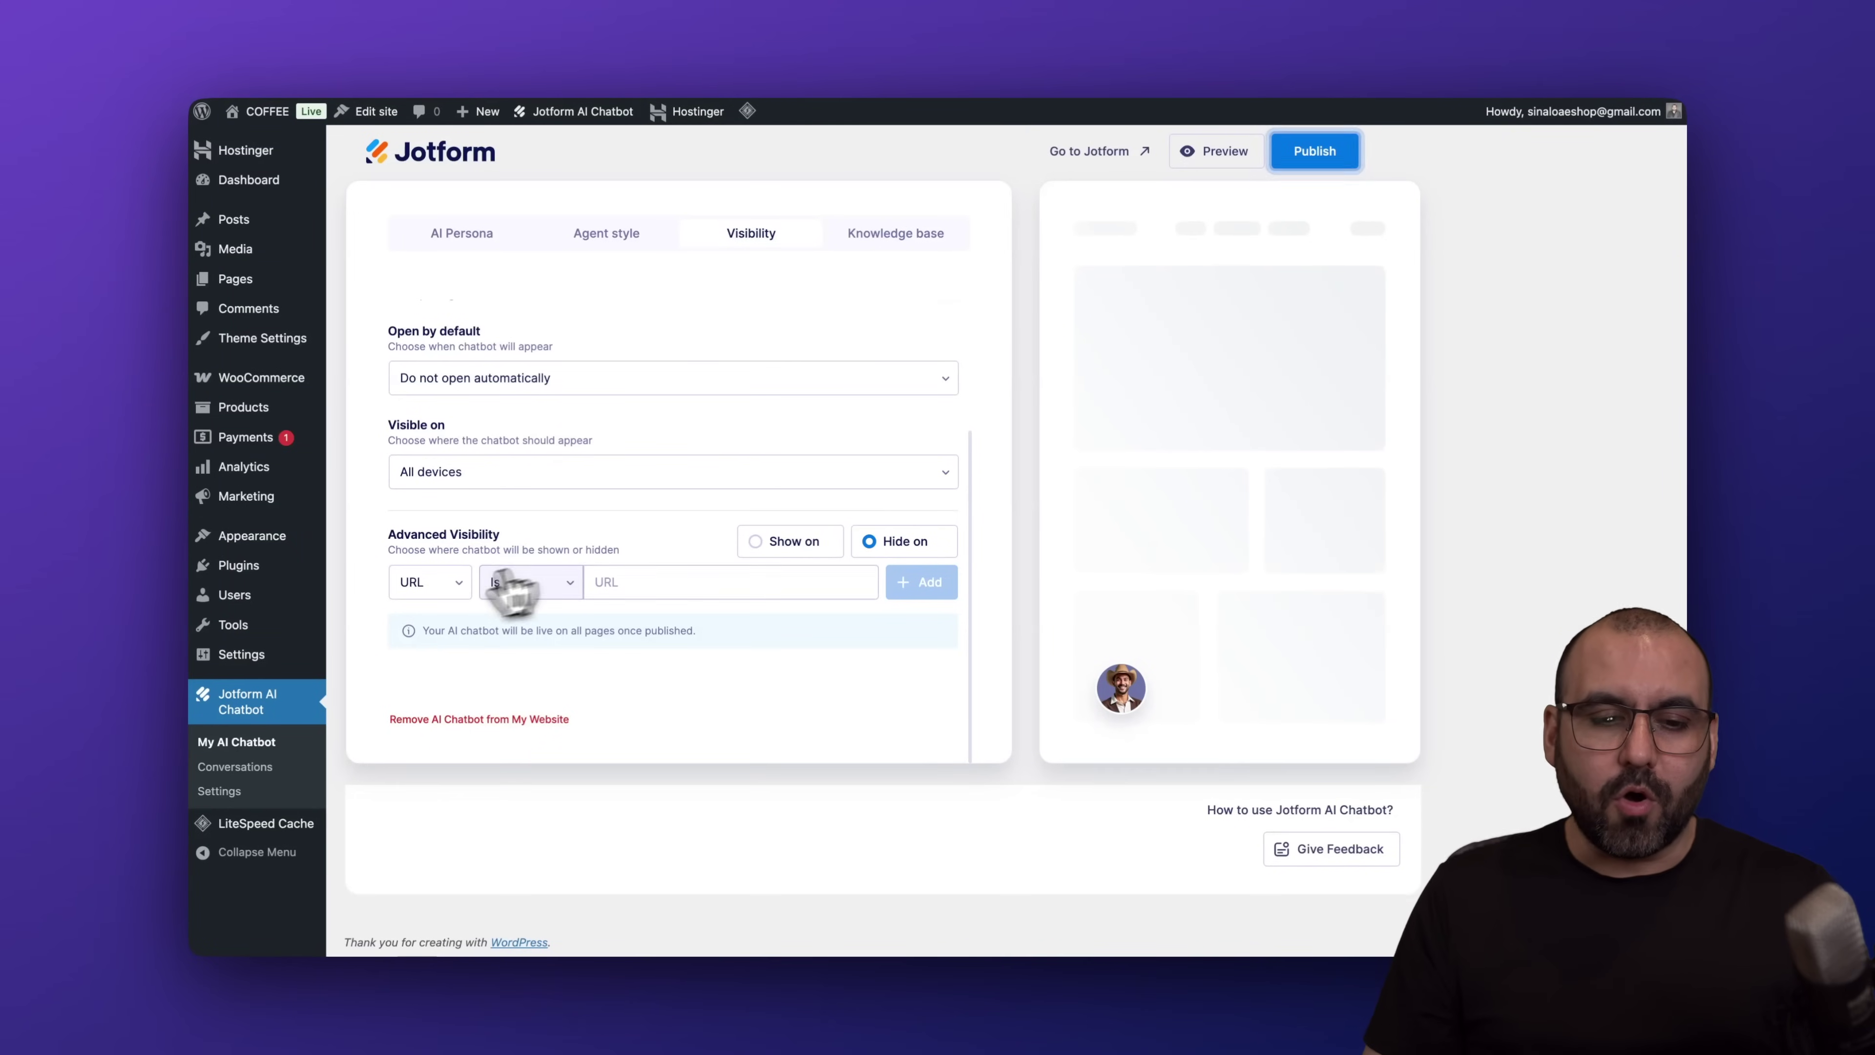
{"action": "left_click", "coordinate": [432, 585]}
{"action": "left_click", "coordinate": [421, 604]}
{"action": "left_click", "coordinate": [535, 583]}
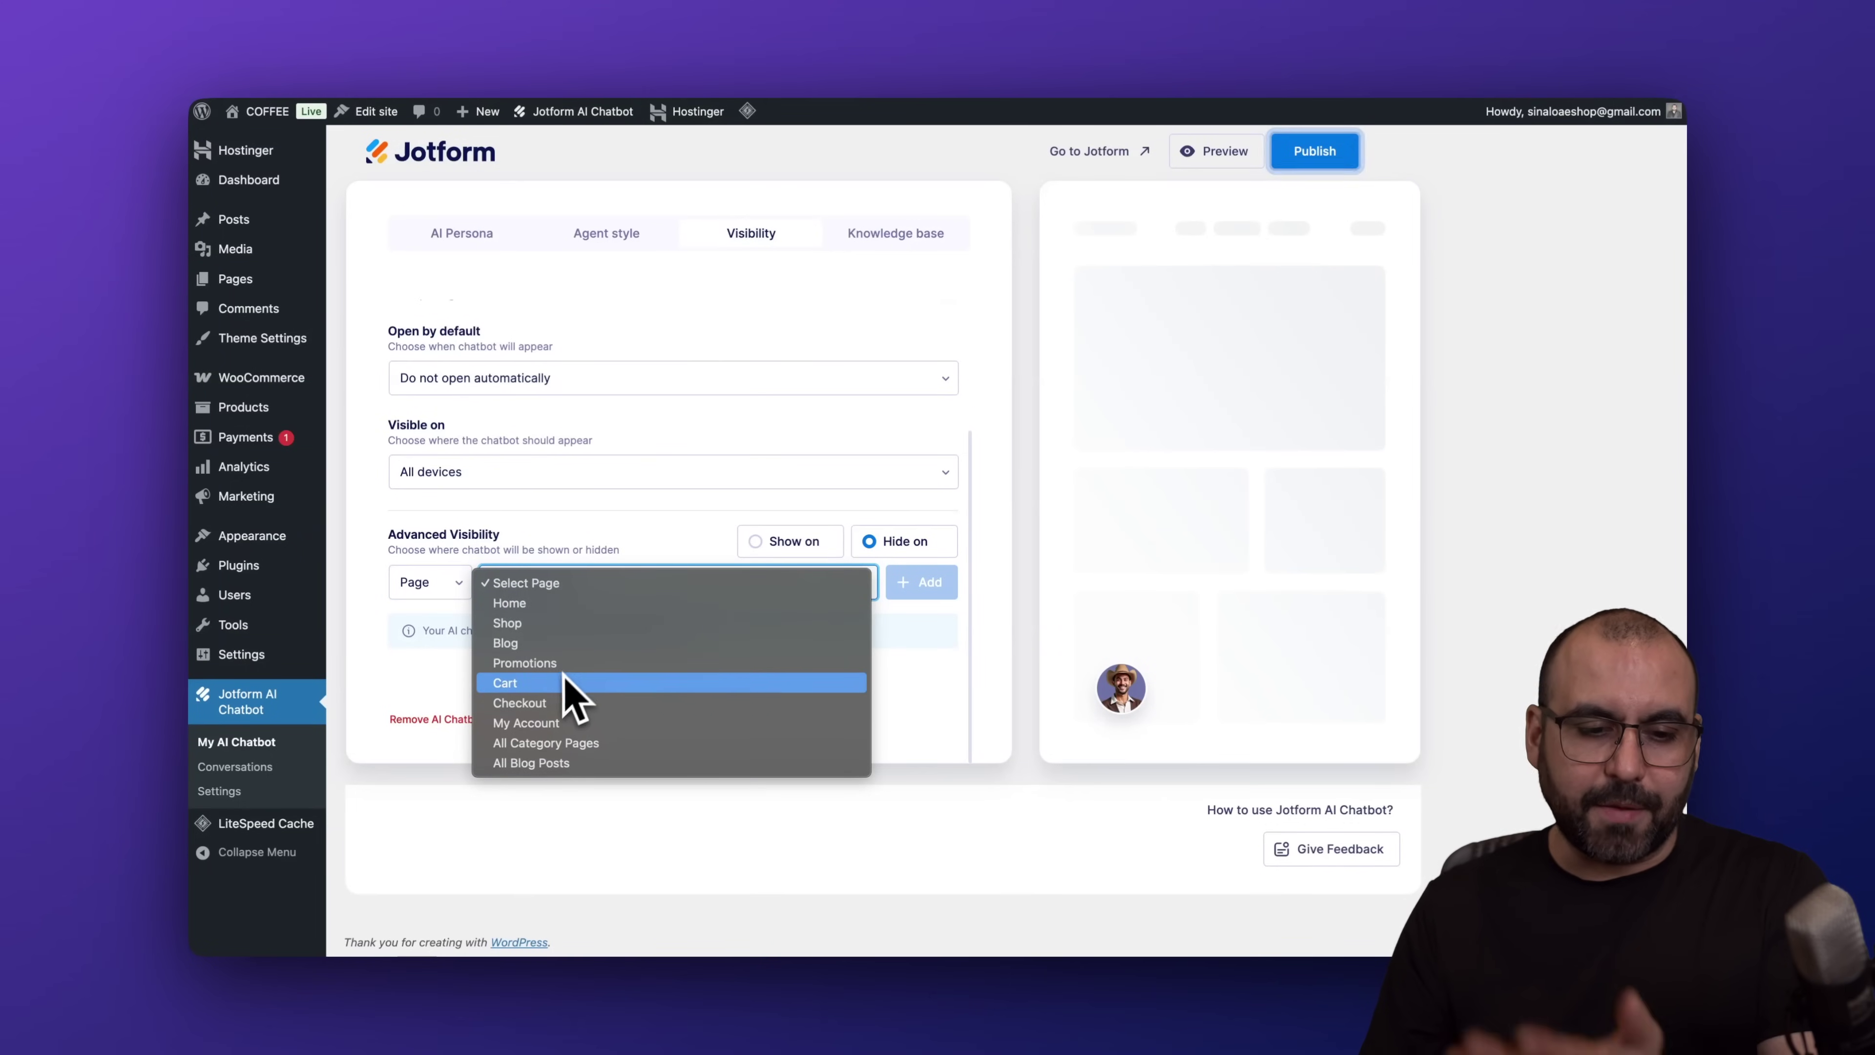
{"action": "left_click", "coordinate": [648, 539]}
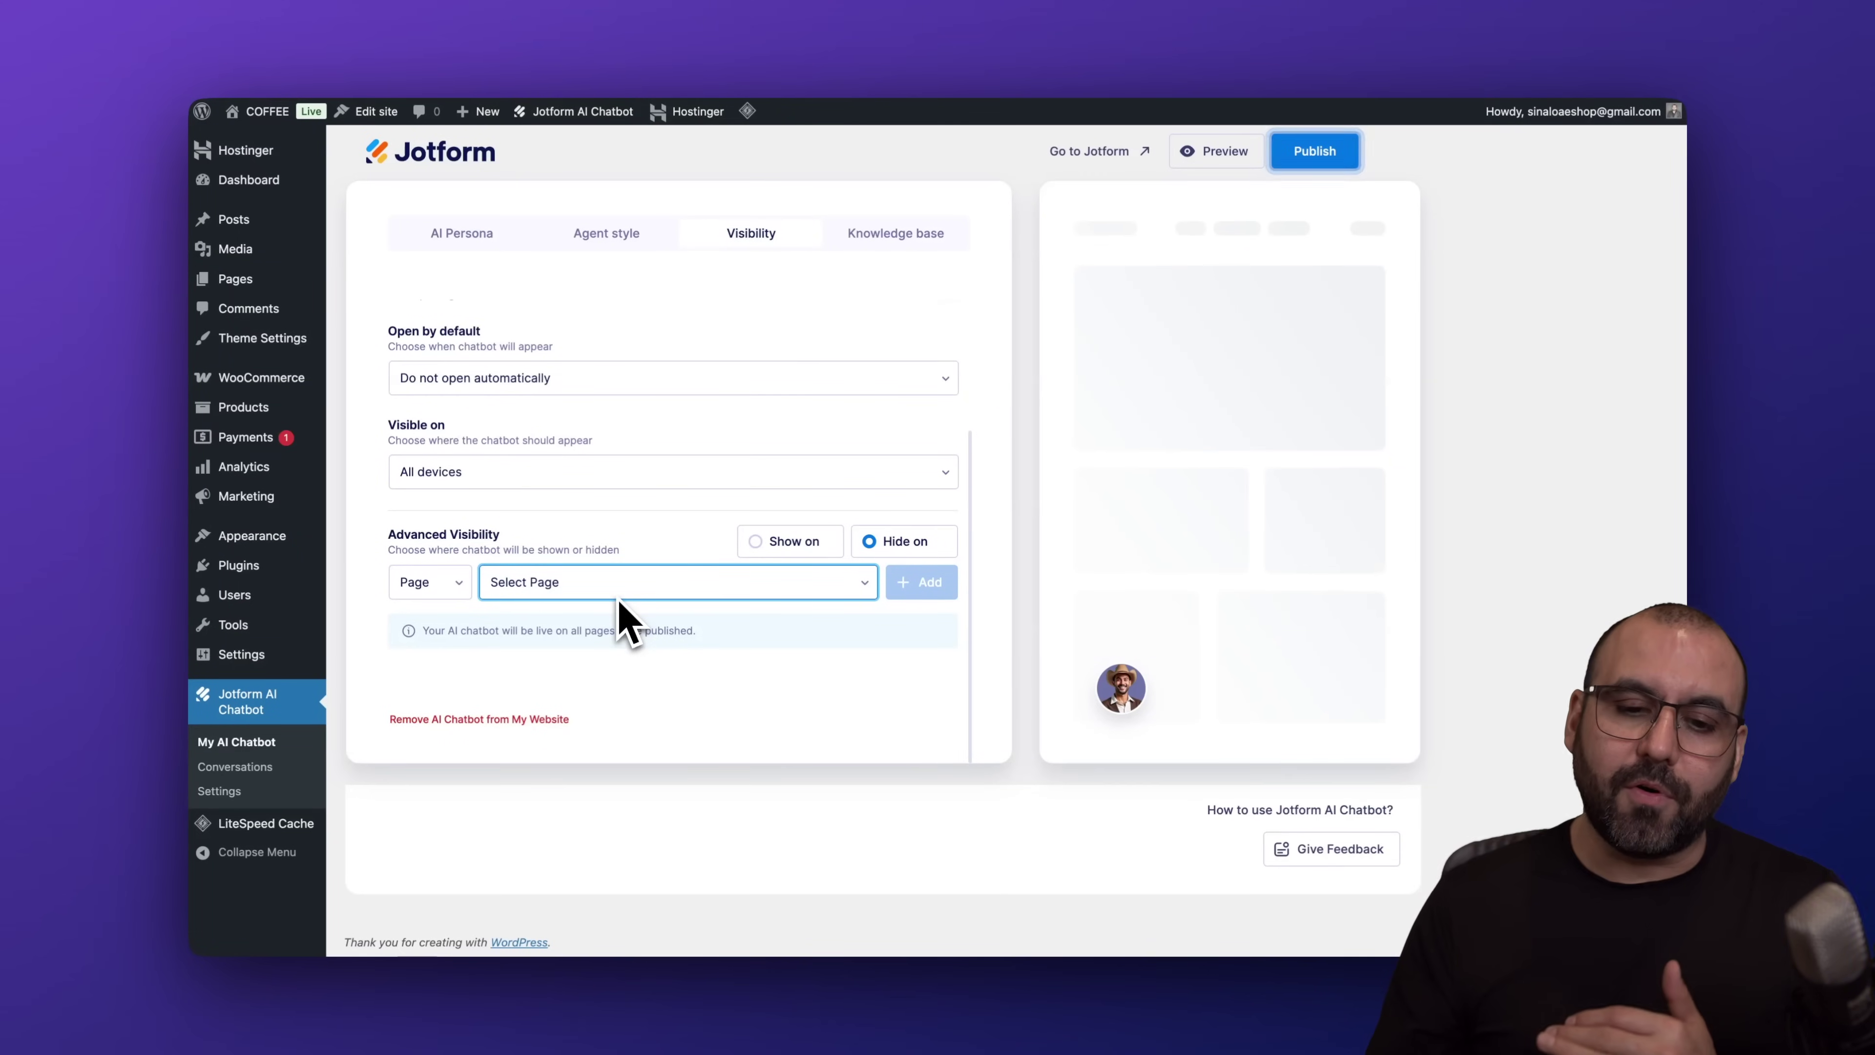
Examine the knowledge base's auto-trained entries and the available ways of adding new knowledge.
{"action": "left_click", "coordinate": [897, 238]}
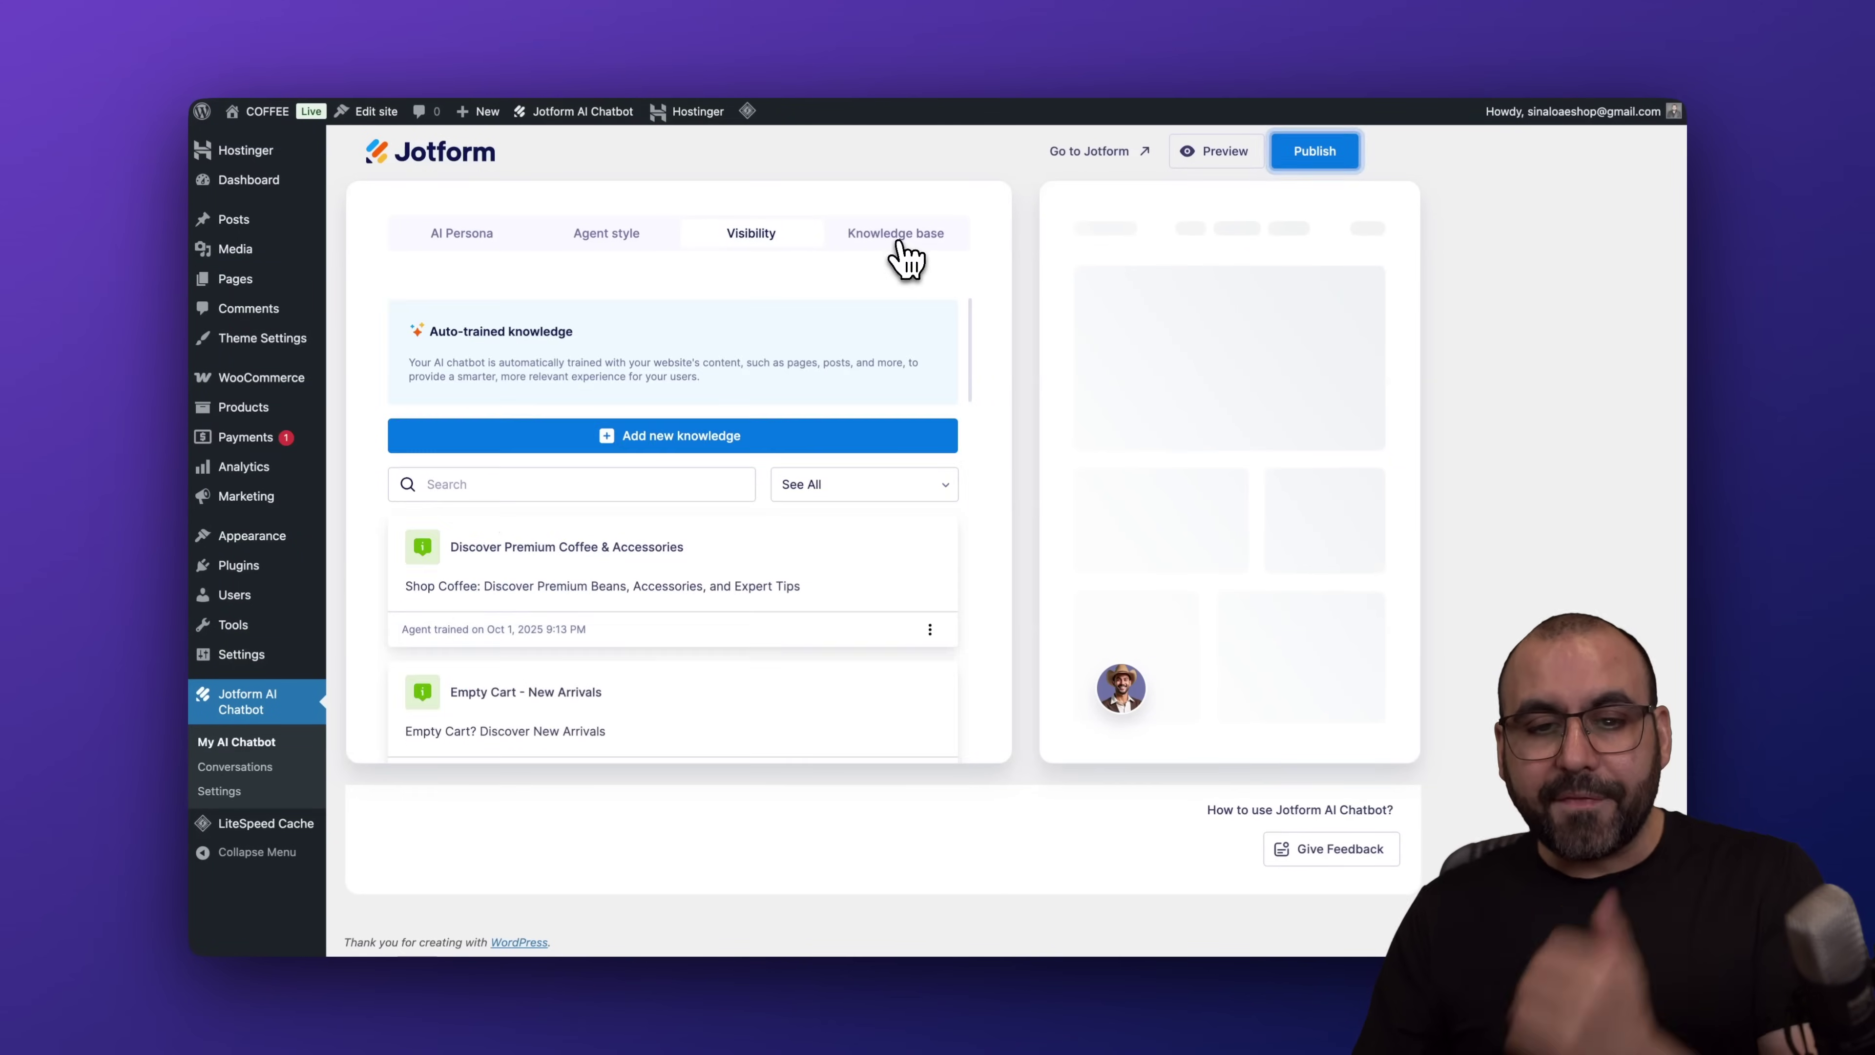
{"action": "scroll", "coordinate": [698, 362], "scroll_direction": "down", "scroll_amount": 1}
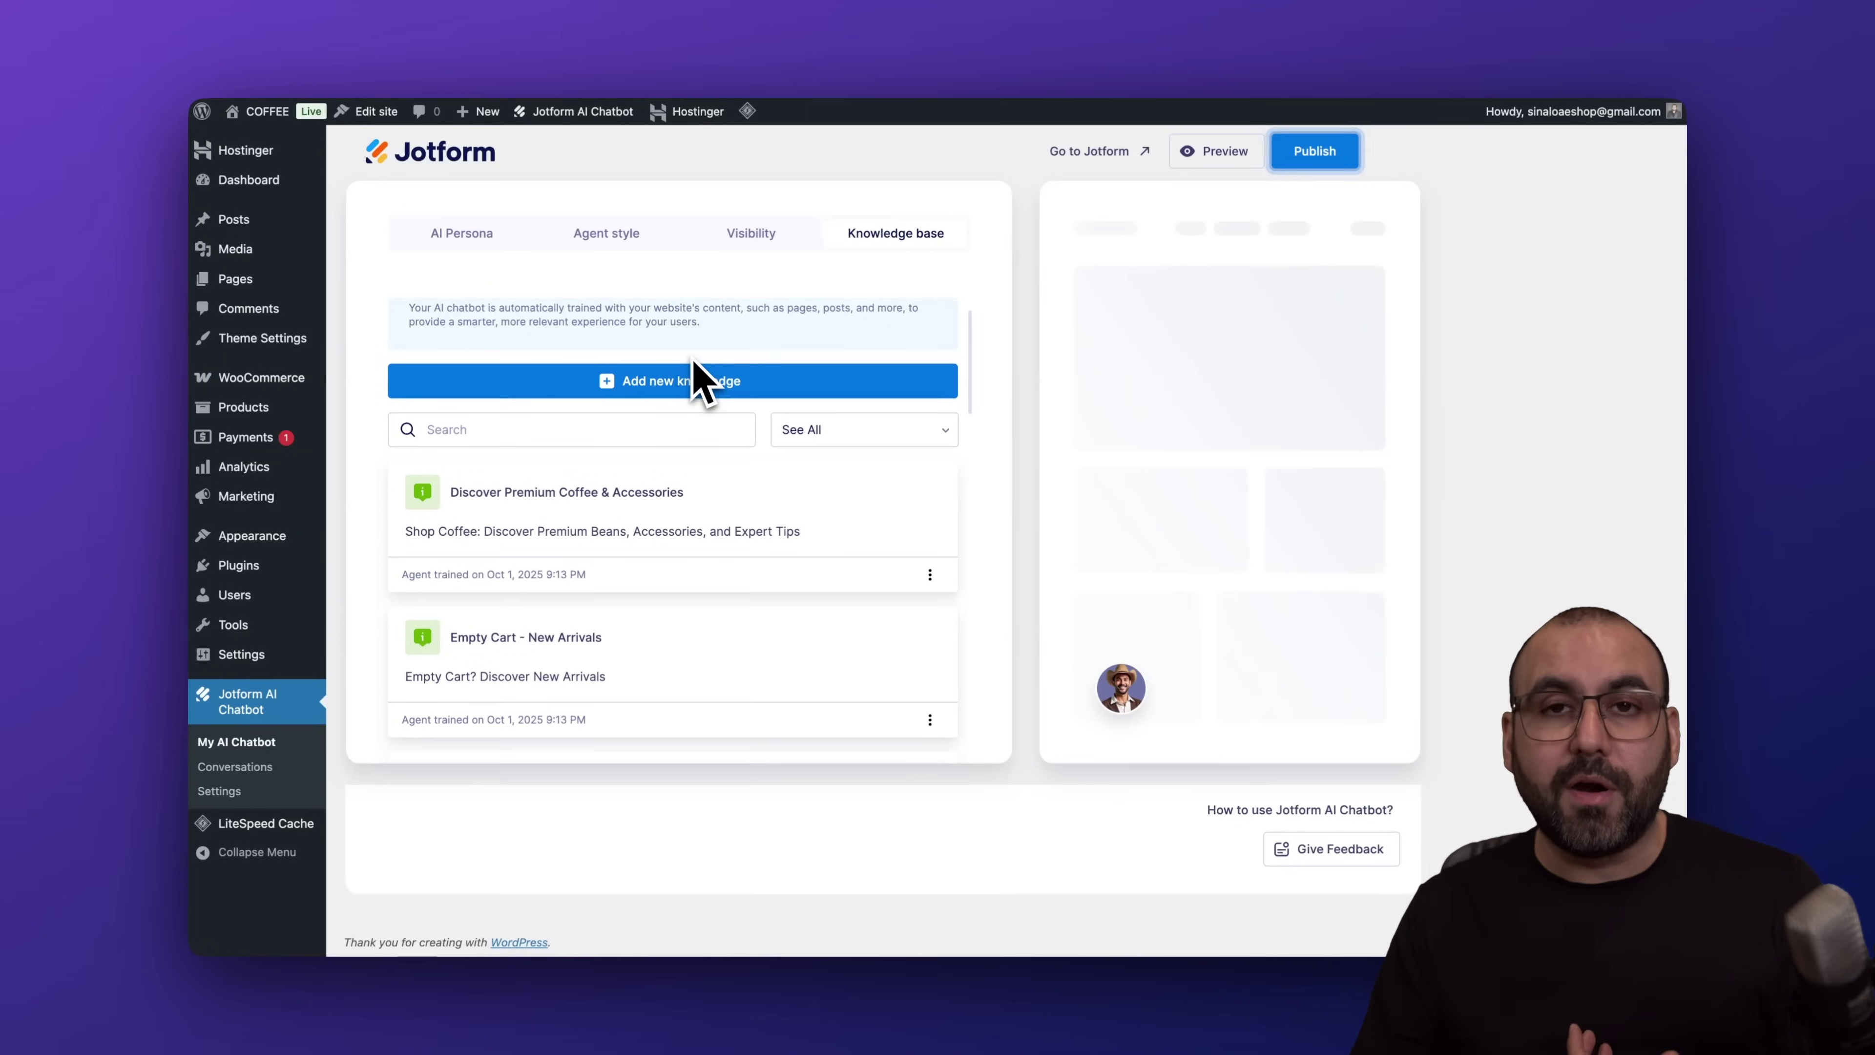
{"action": "scroll", "coordinate": [698, 380], "scroll_direction": "up", "scroll_amount": 2}
{"action": "scroll", "coordinate": [694, 364], "scroll_direction": "down", "scroll_amount": 3}
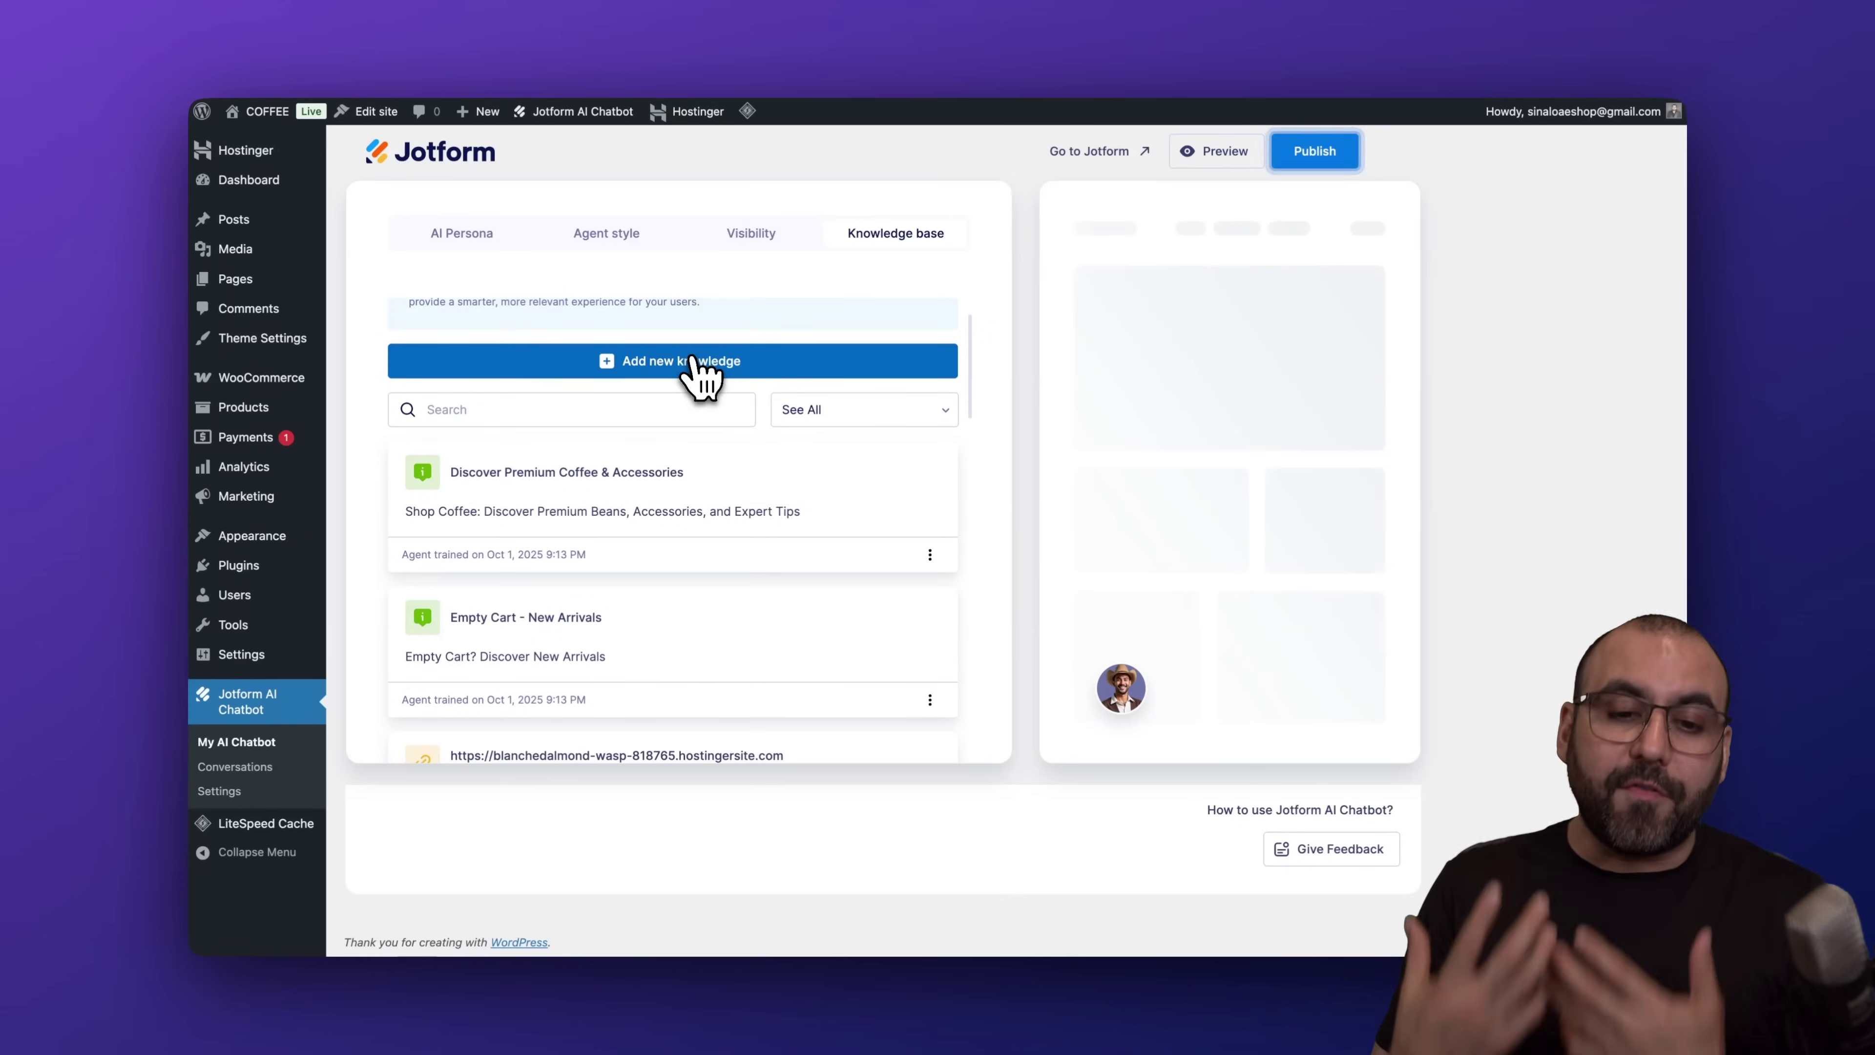
{"action": "left_click", "coordinate": [697, 366]}
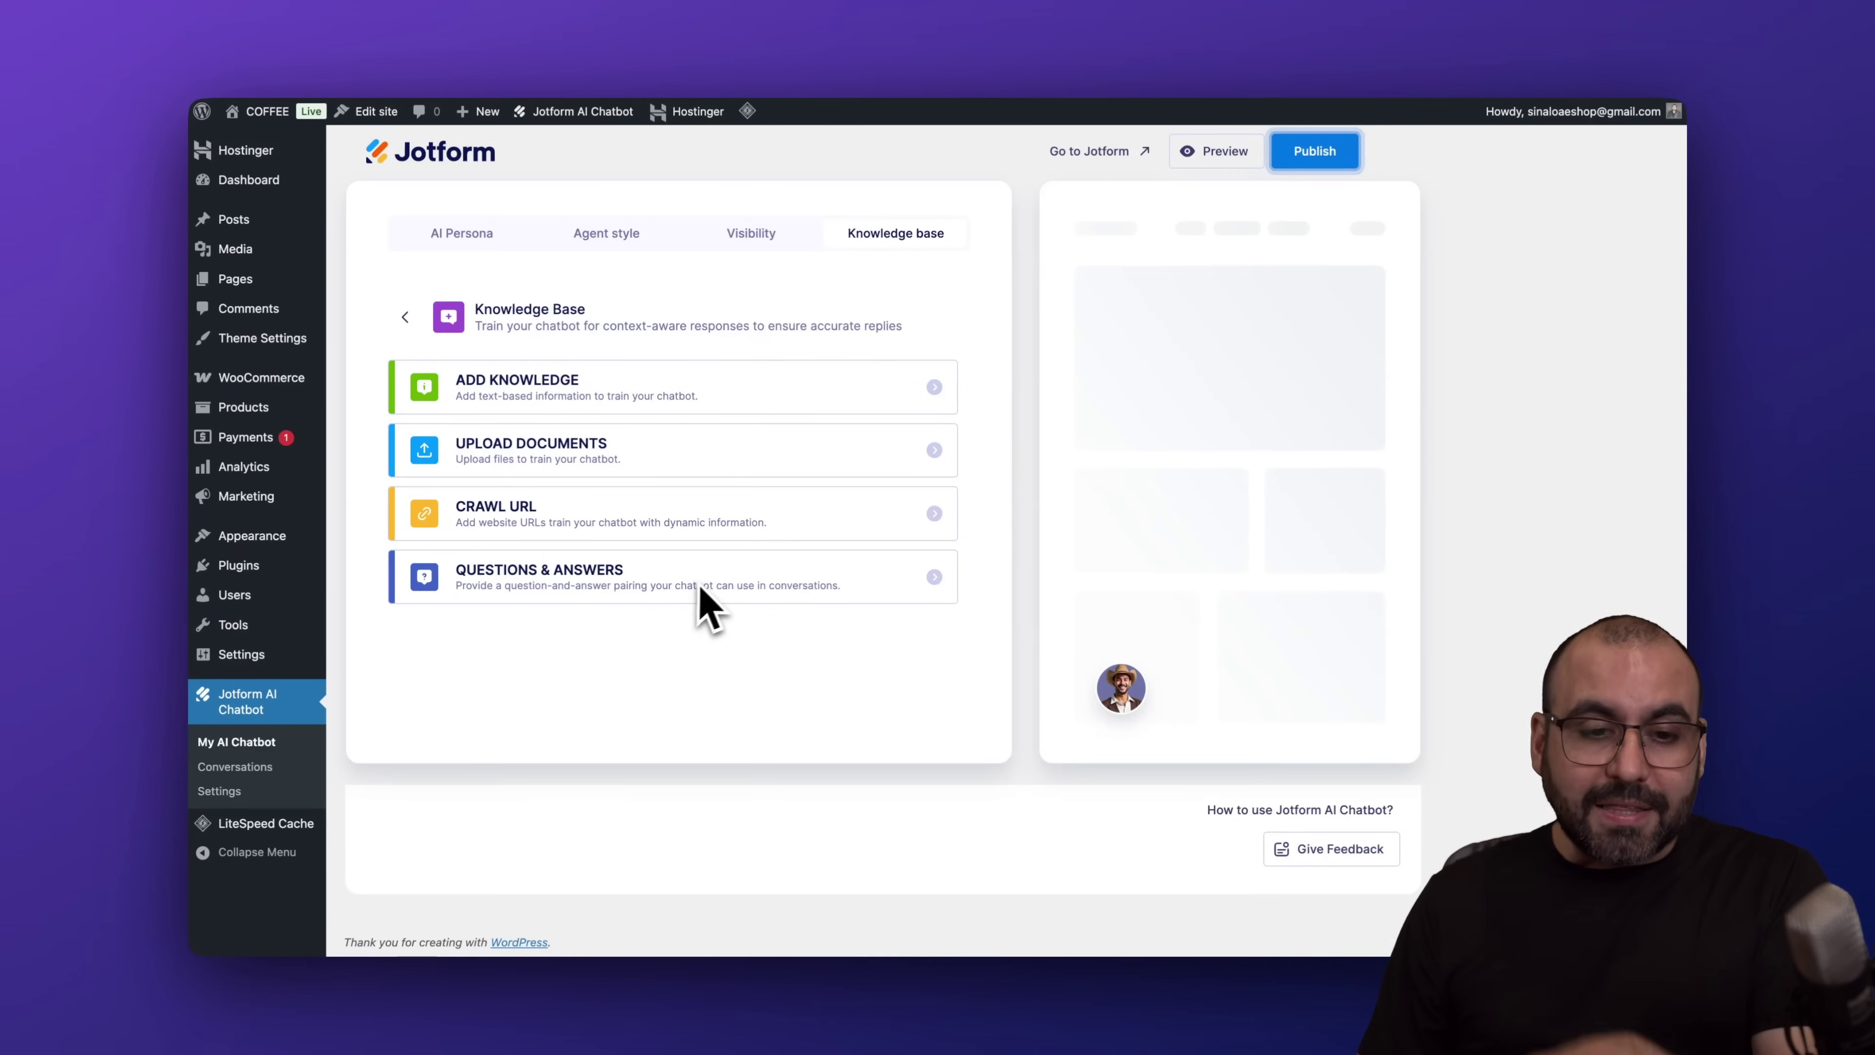
{"action": "left_click", "coordinate": [404, 317]}
{"action": "scroll", "coordinate": [636, 491], "scroll_direction": "down", "scroll_amount": 10}
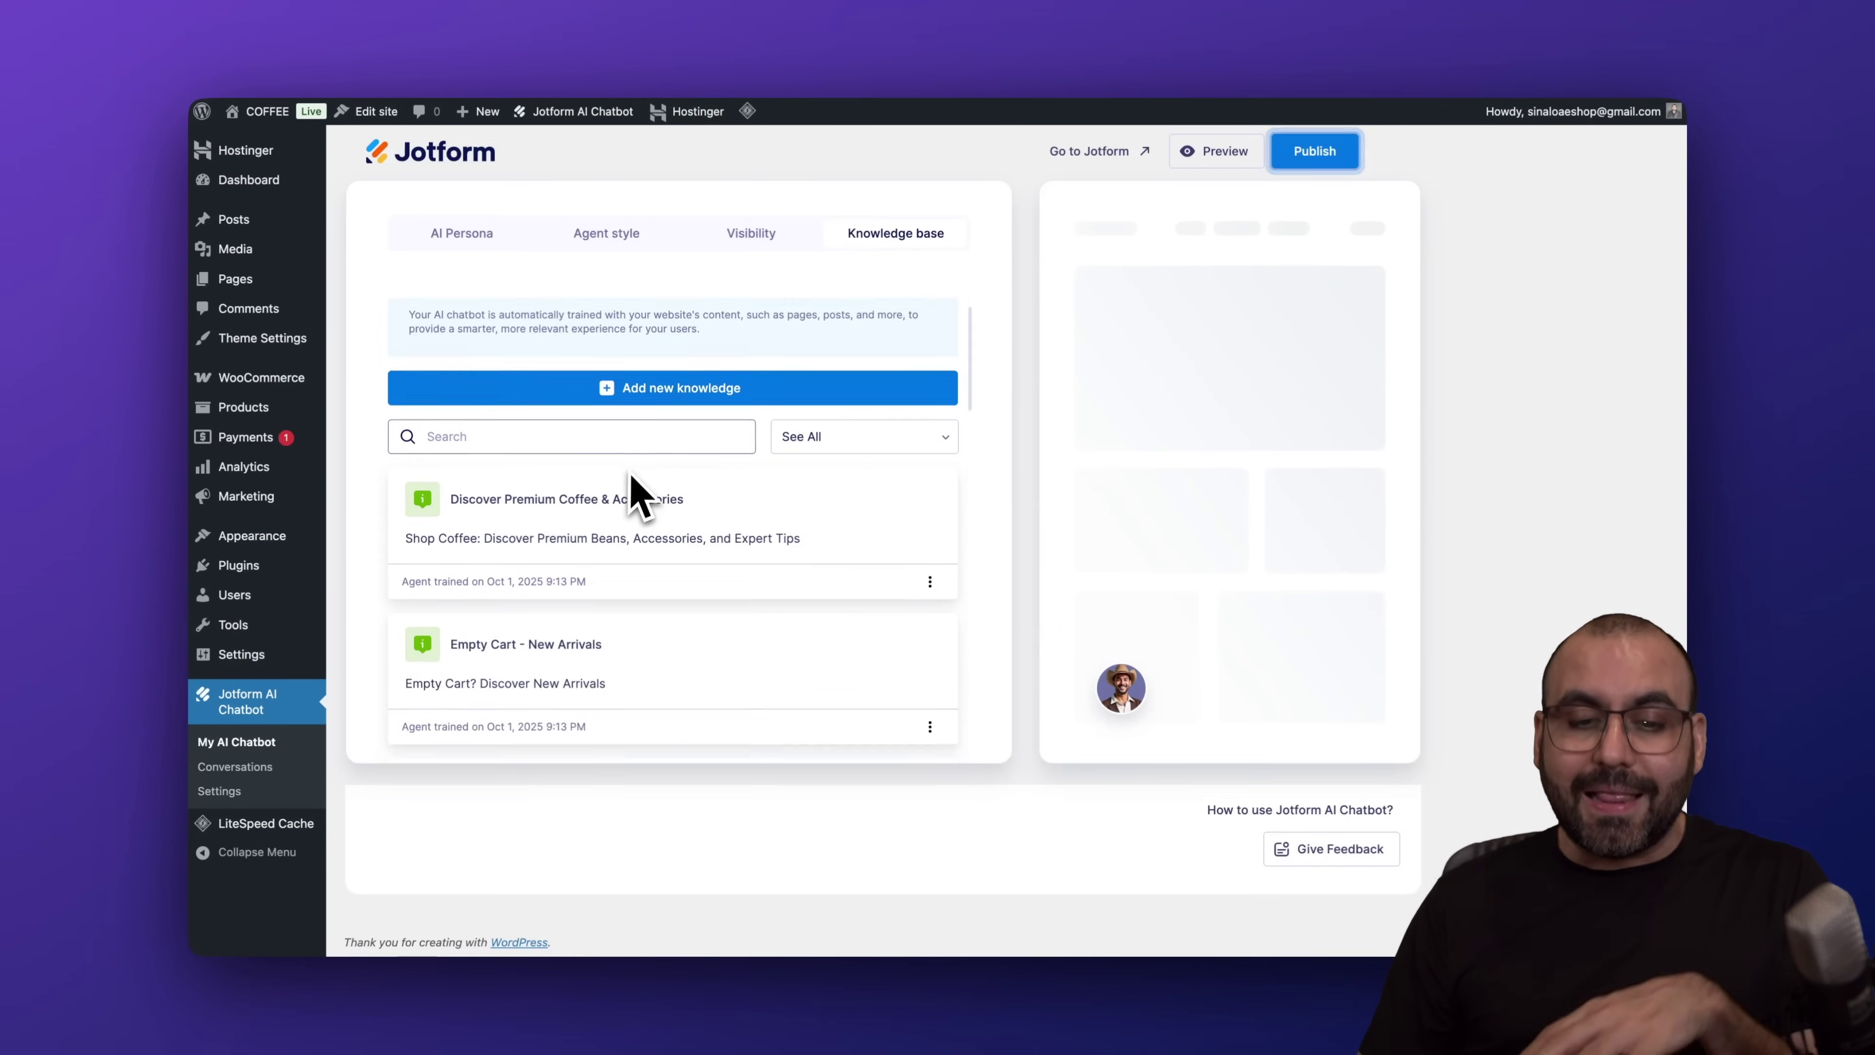
{"action": "scroll", "coordinate": [635, 473], "scroll_direction": "down", "scroll_amount": 5}
{"action": "scroll", "coordinate": [642, 473], "scroll_direction": "up", "scroll_amount": 5}
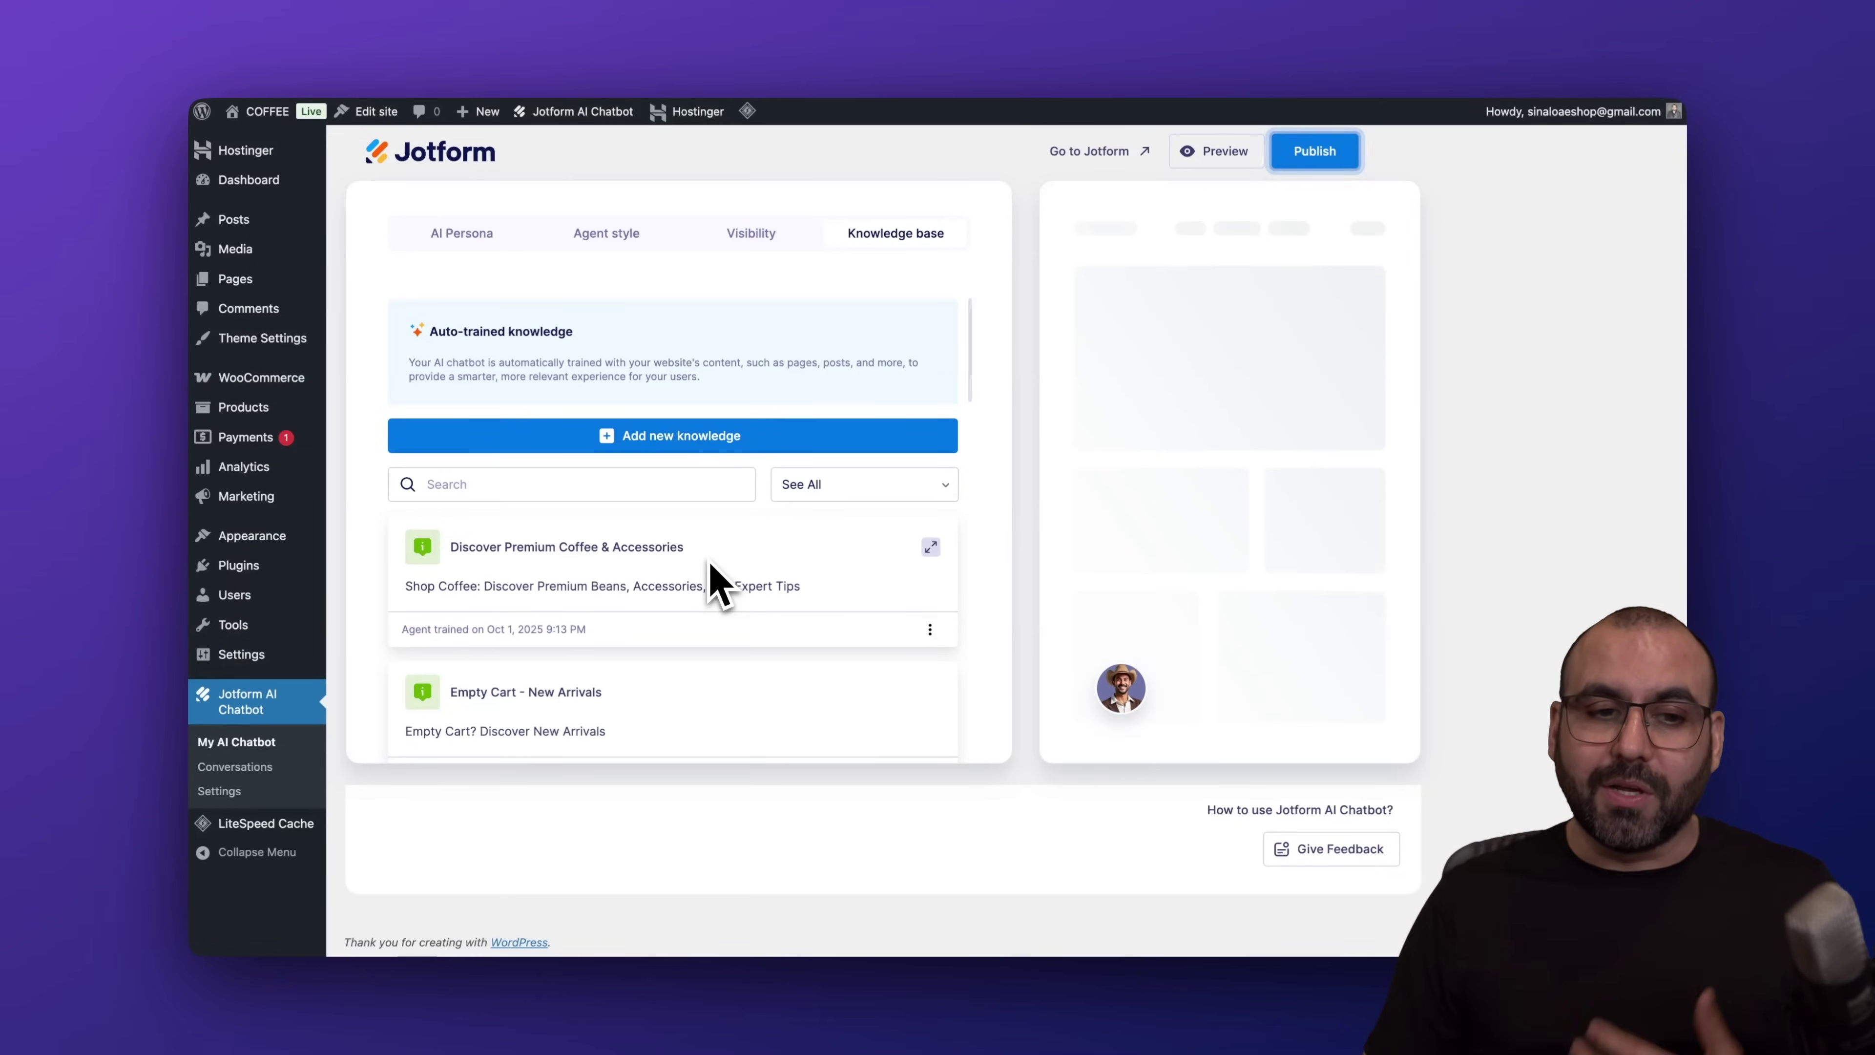
Preview the chatbot on the live coffee store's home page and open its conversation window.
{"action": "left_click", "coordinate": [465, 247]}
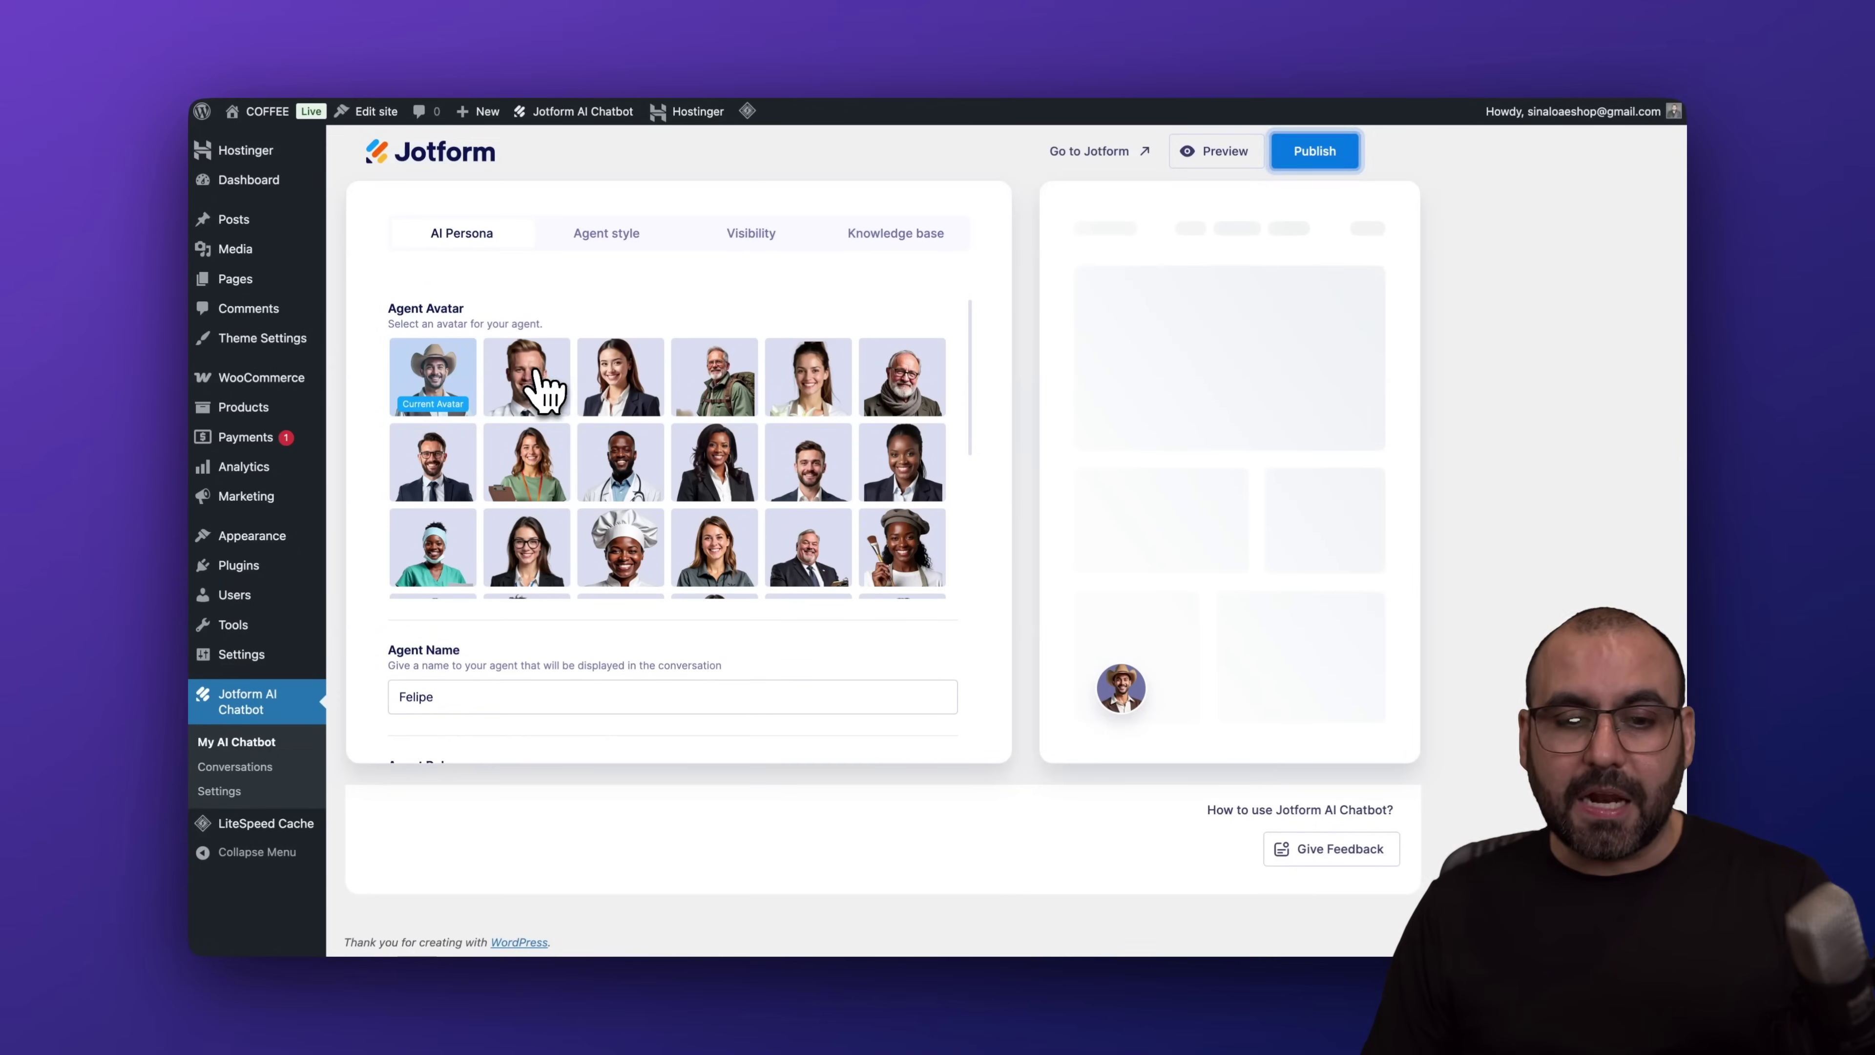
{"action": "left_click", "coordinate": [1322, 156]}
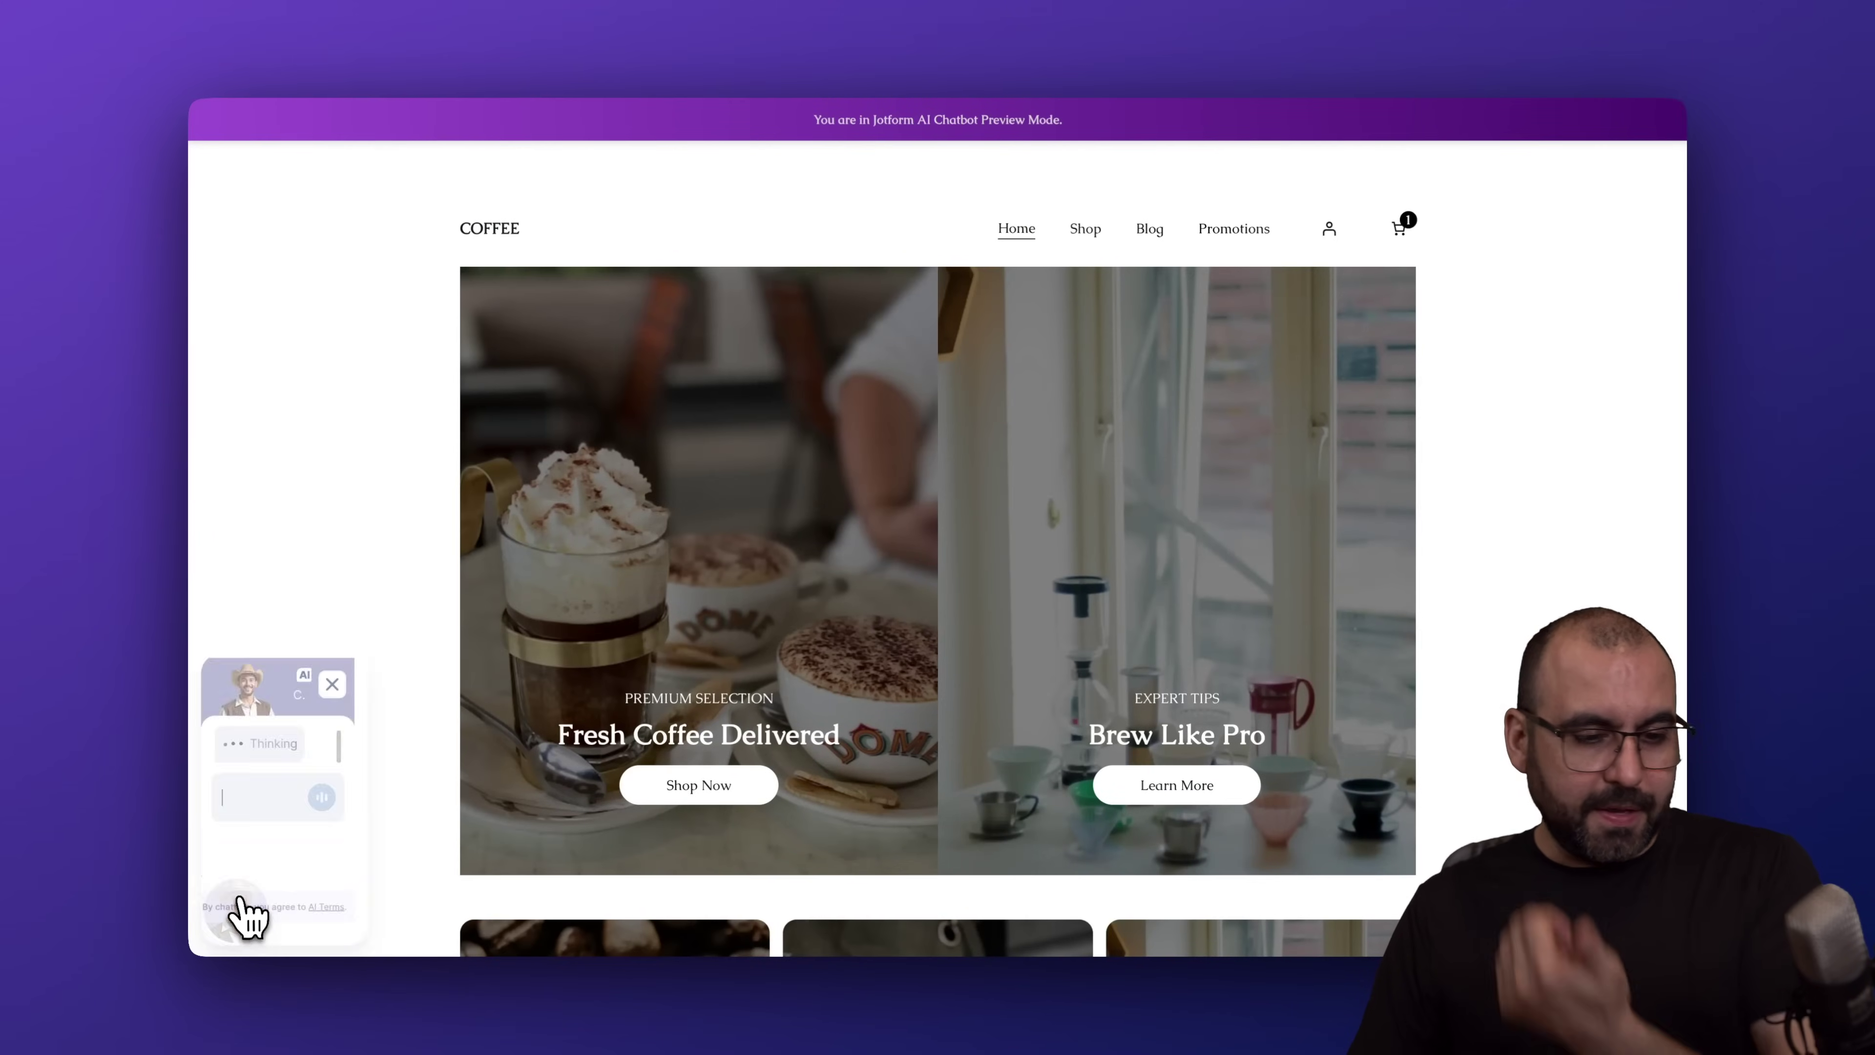
{"action": "left_click", "coordinate": [238, 912]}
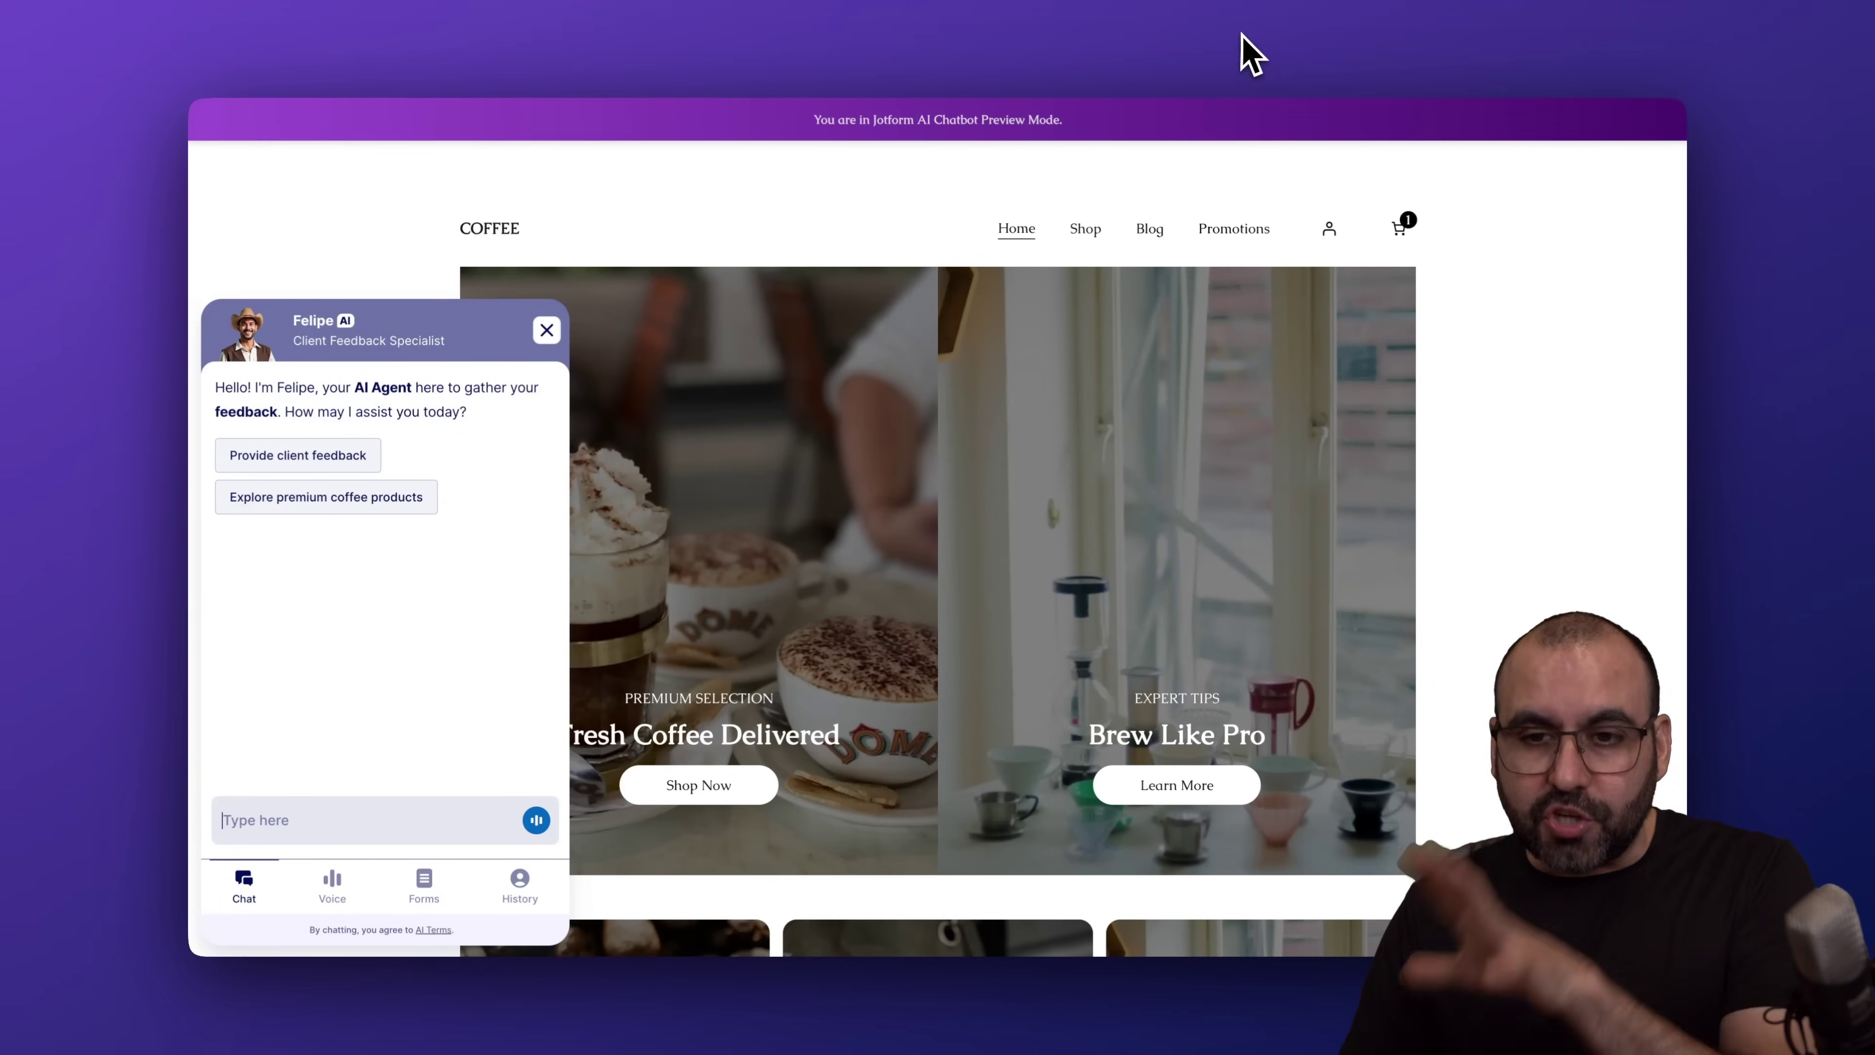
Switch to Jotform's pricing page and compare the plans, including their expanded AI Agent Limits.
{"action": "left_click", "coordinate": [1248, 53]}
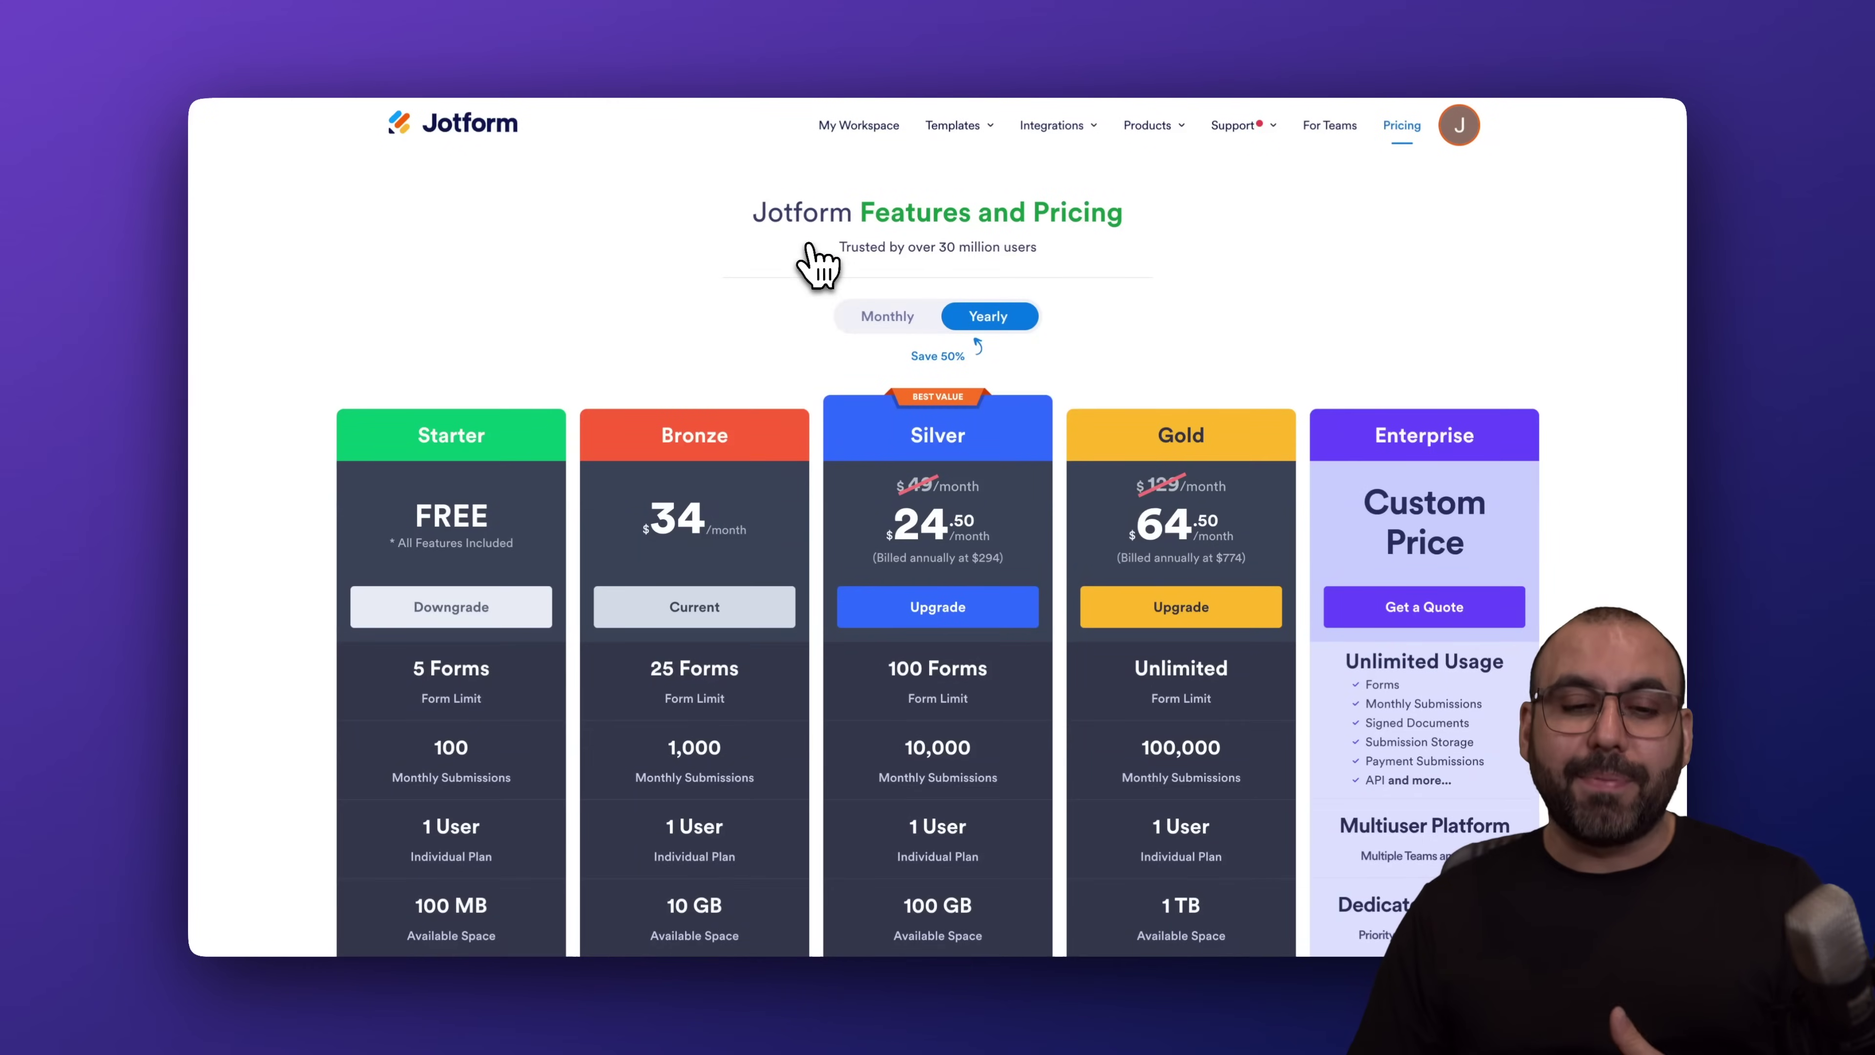
{"action": "scroll", "coordinate": [691, 436], "scroll_direction": "down", "scroll_amount": 15}
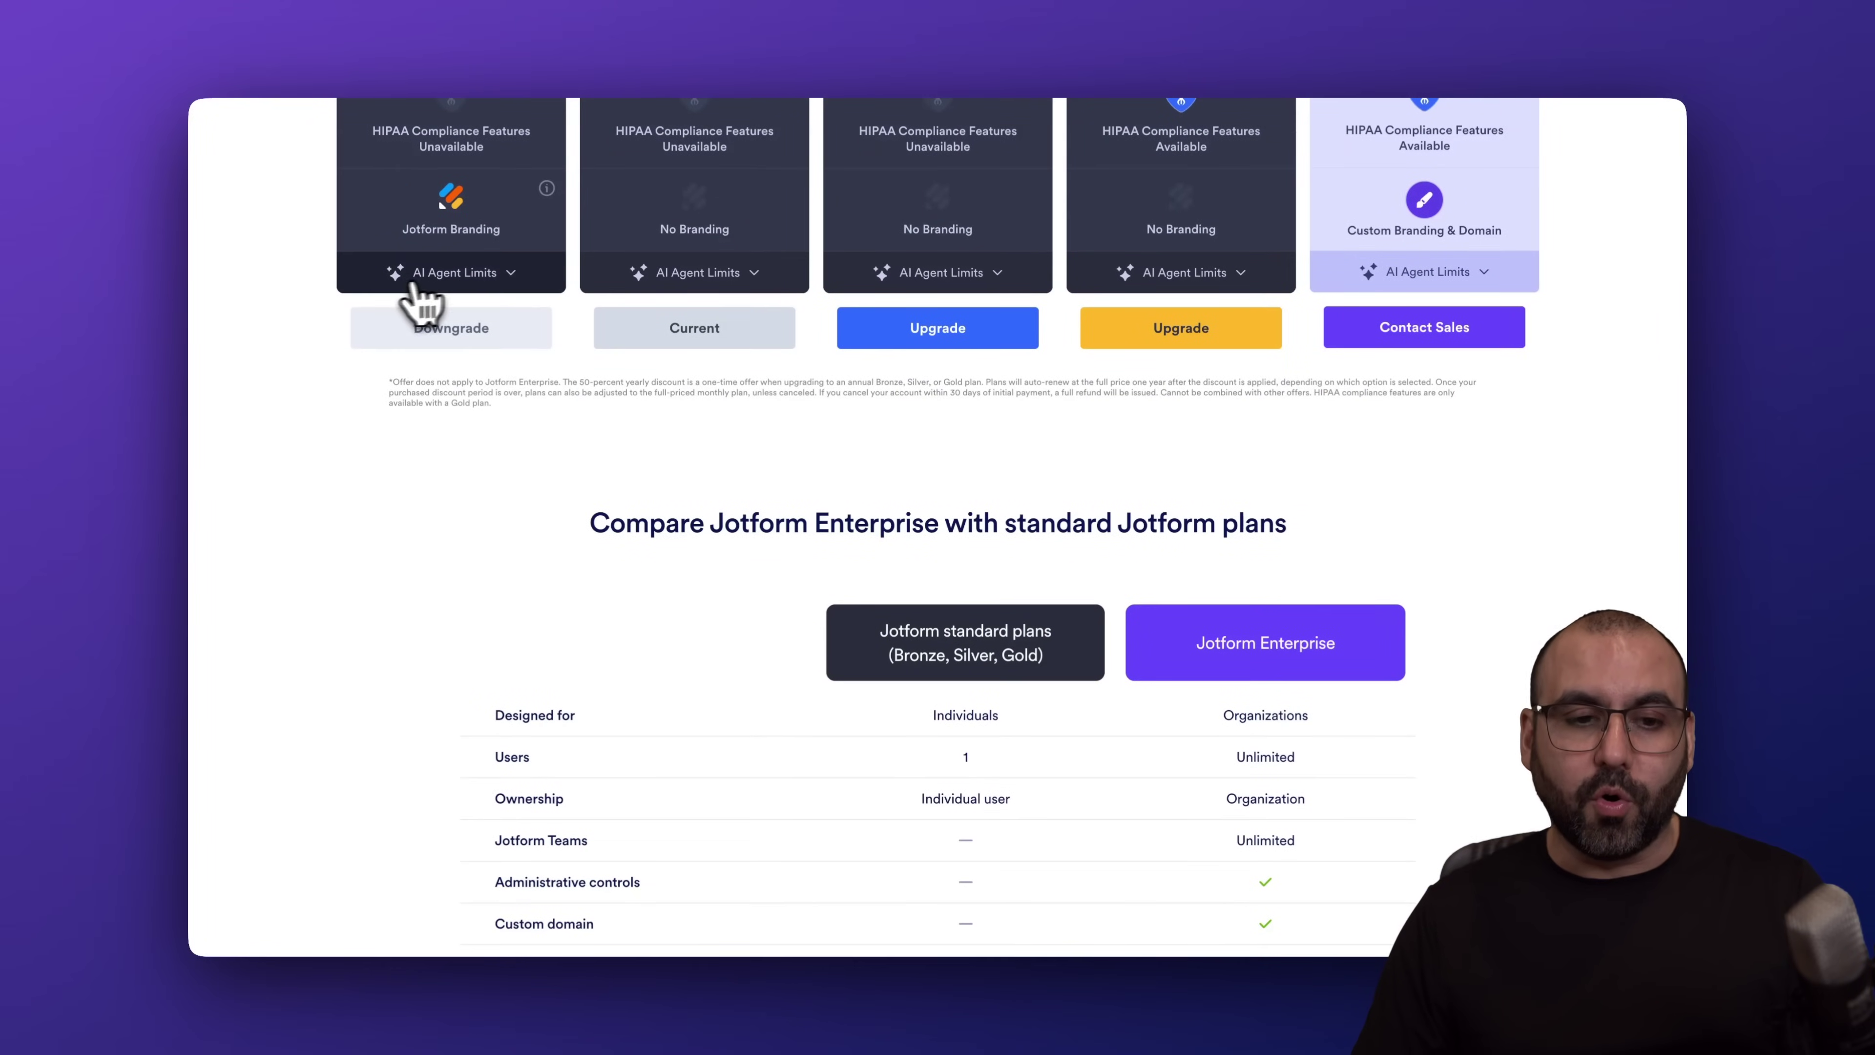
{"action": "left_click", "coordinate": [484, 277]}
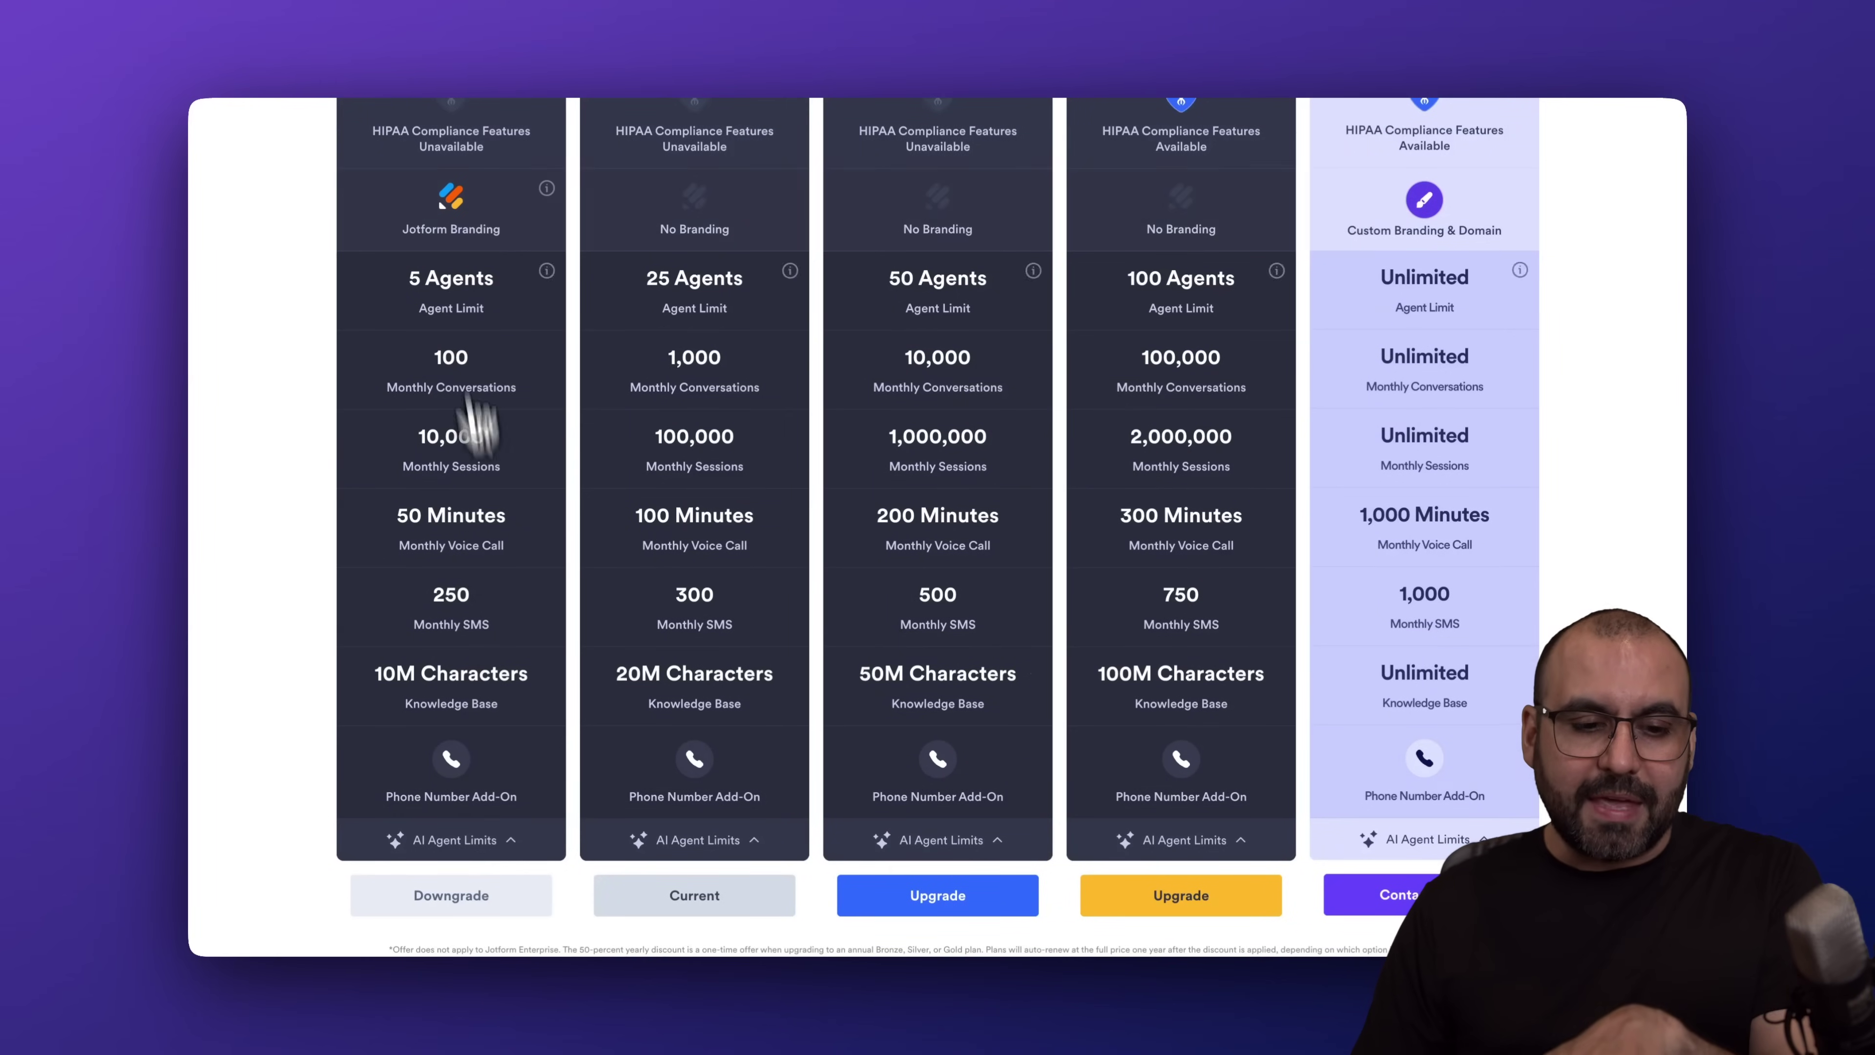
{"action": "scroll", "coordinate": [491, 437], "scroll_direction": "up", "scroll_amount": 5}
{"action": "scroll", "coordinate": [495, 437], "scroll_direction": "up", "scroll_amount": 10}
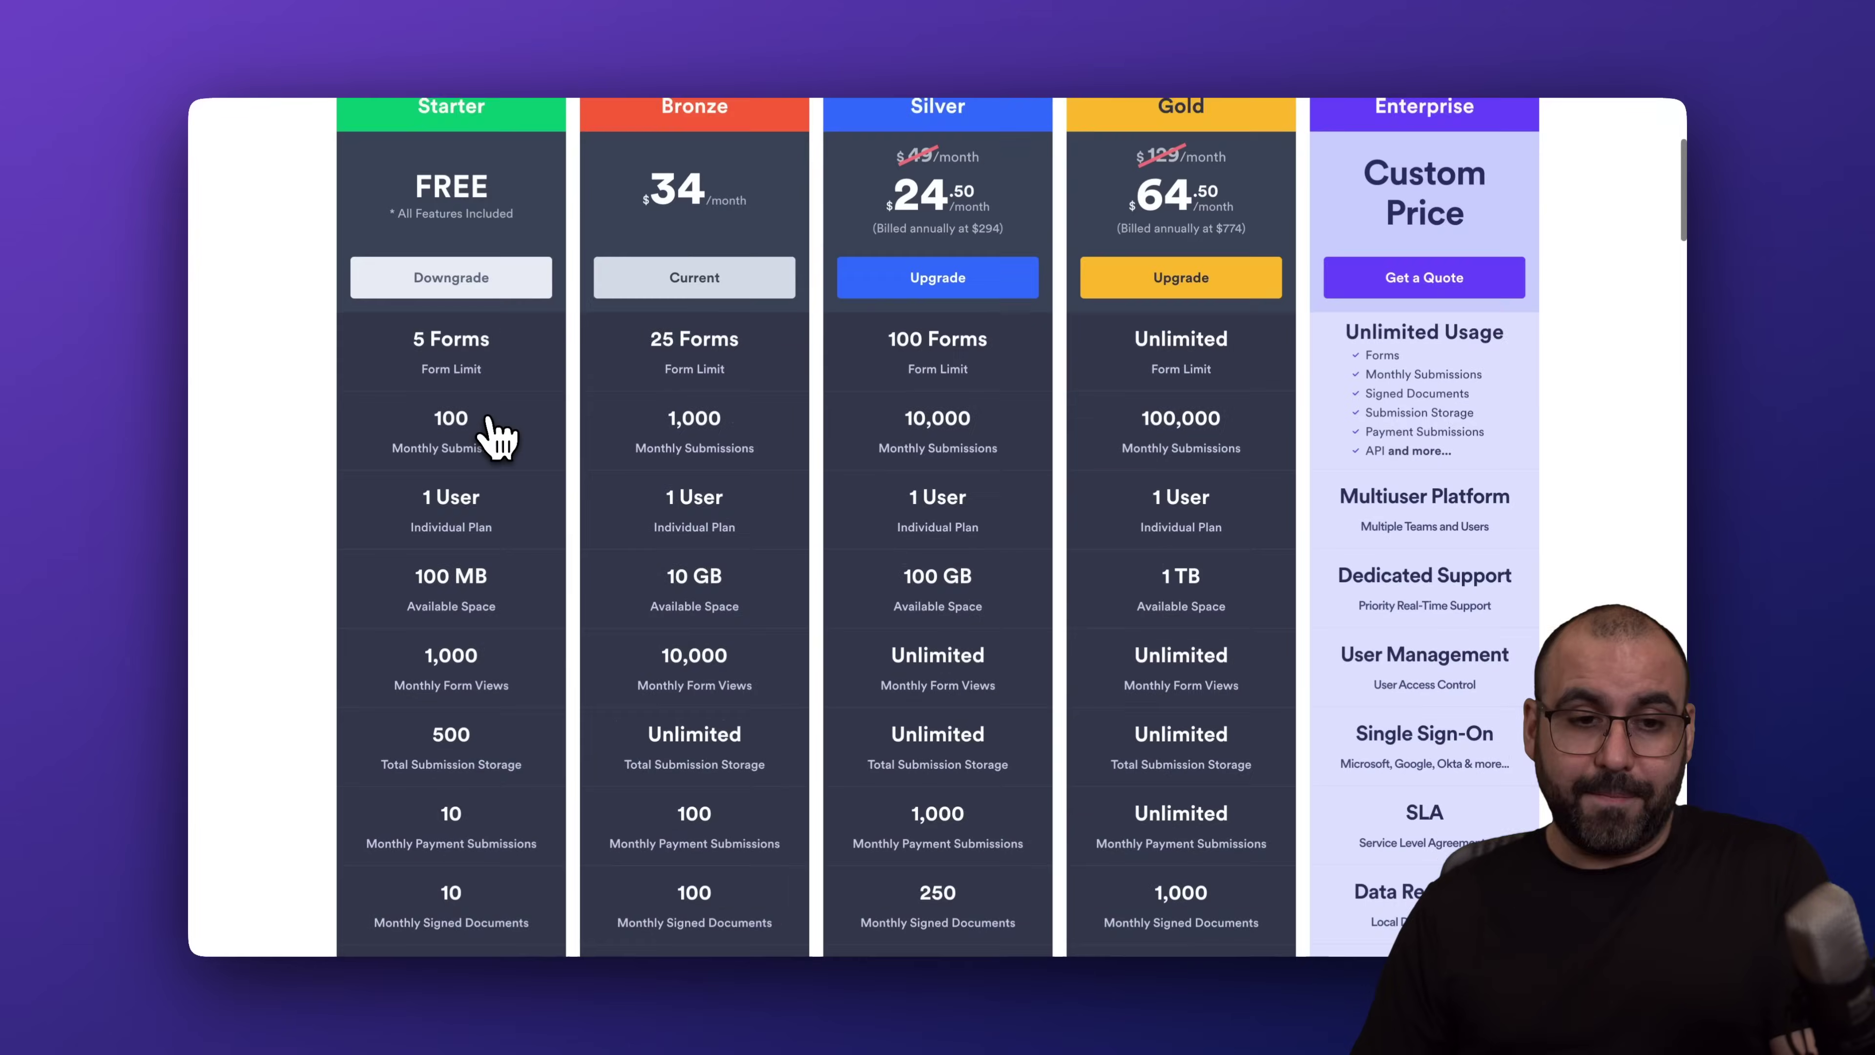